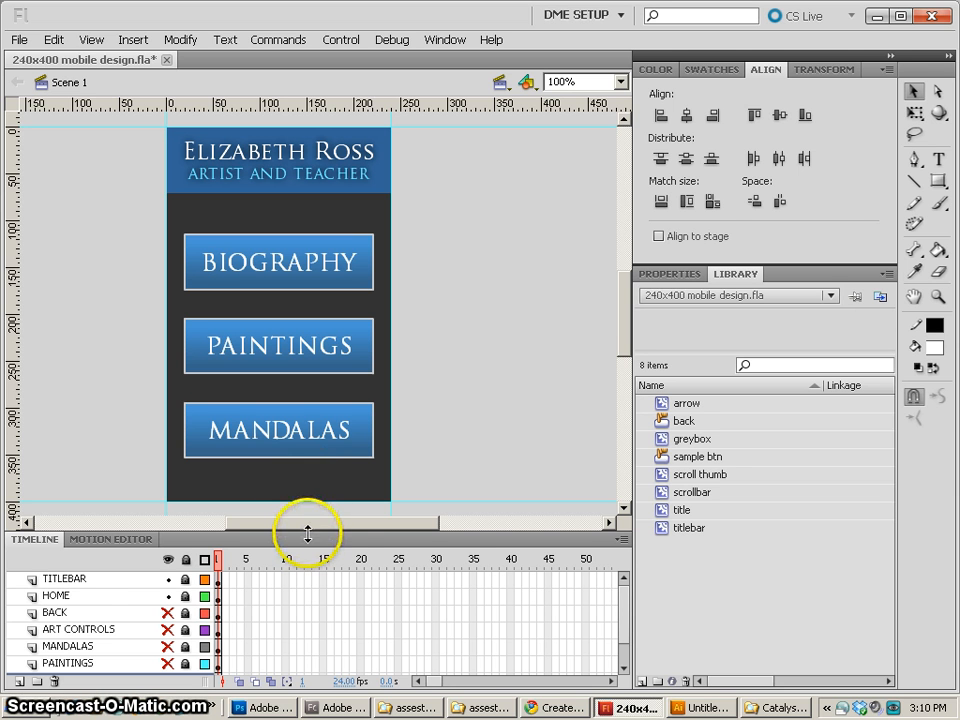
Step: Enlarge the timeline area to show more layers and unlock the HOME layer for editing
left_click_drag(307, 535, 307, 498)
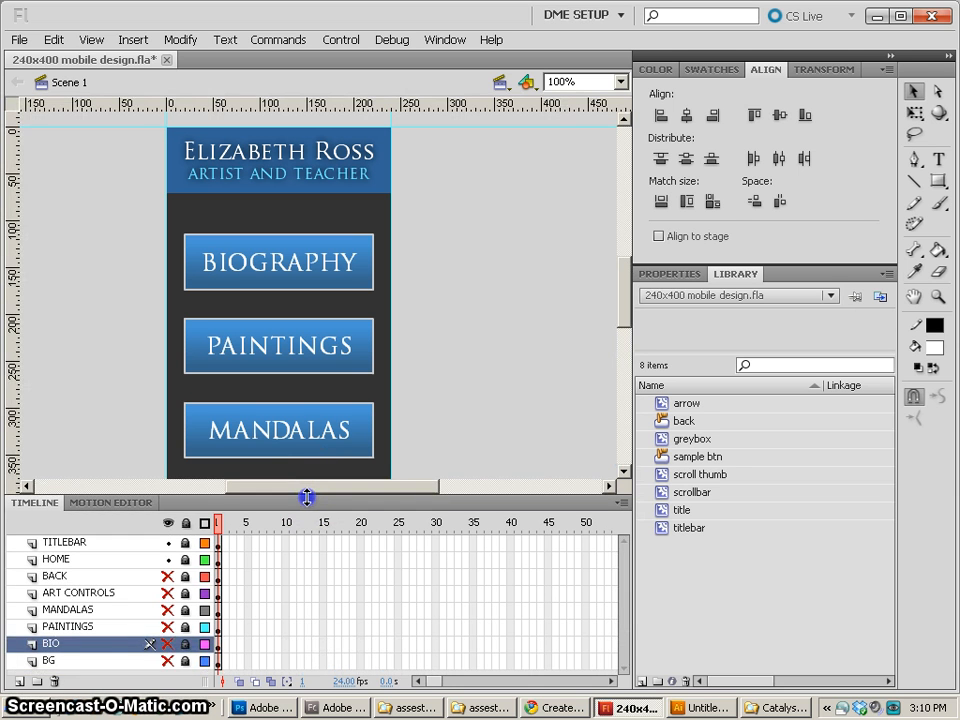
left_click_drag(307, 498, 308, 509)
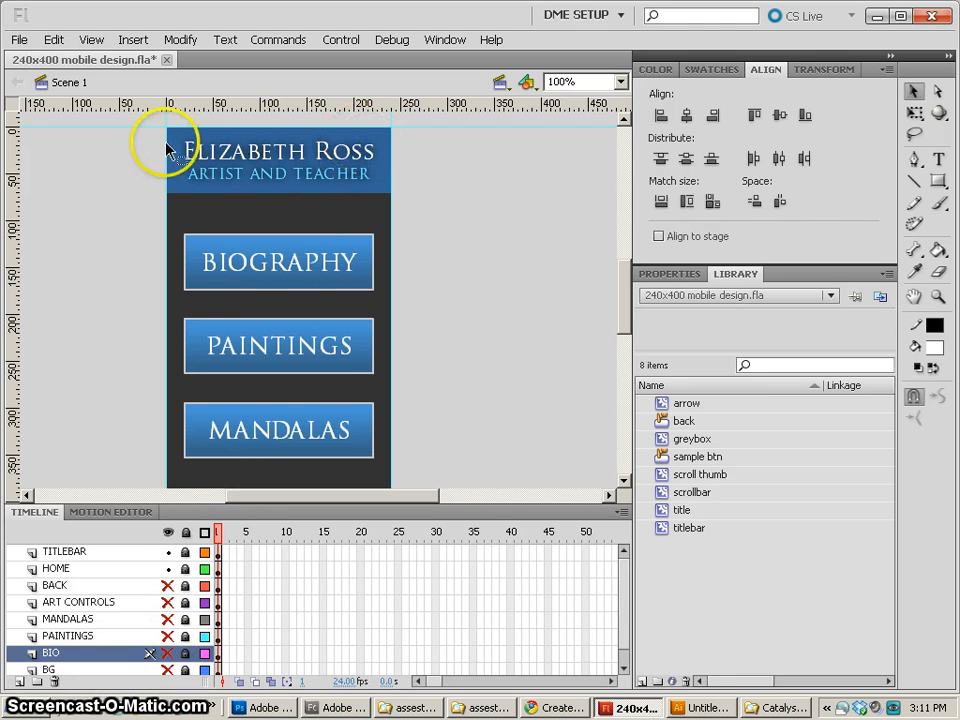
left_click(62, 551)
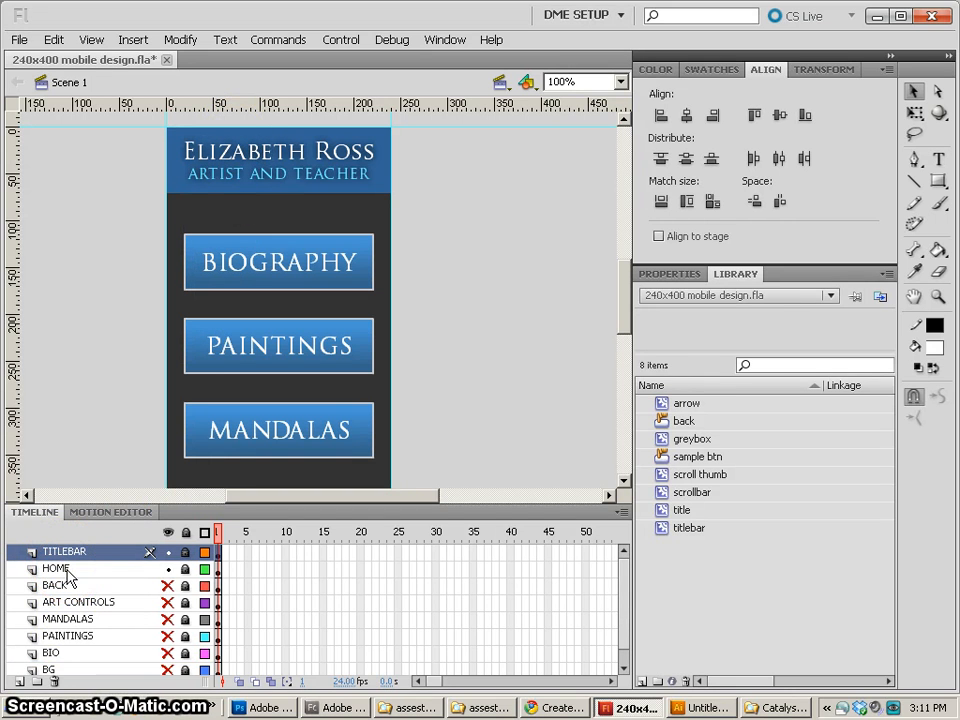
left_click(67, 570)
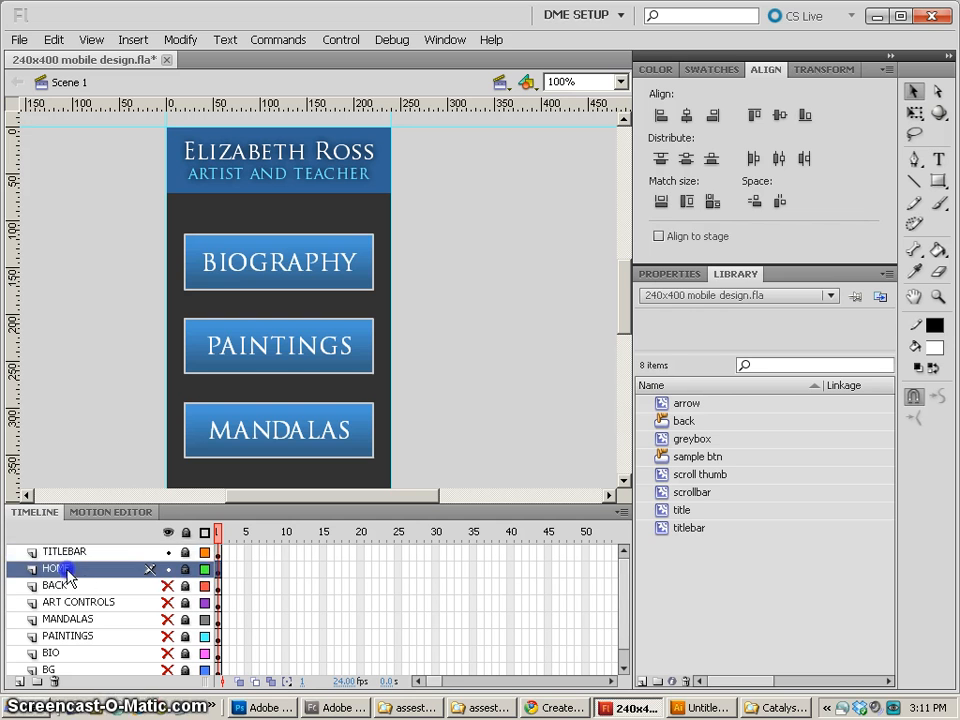
left_click(169, 570)
left_click(169, 570)
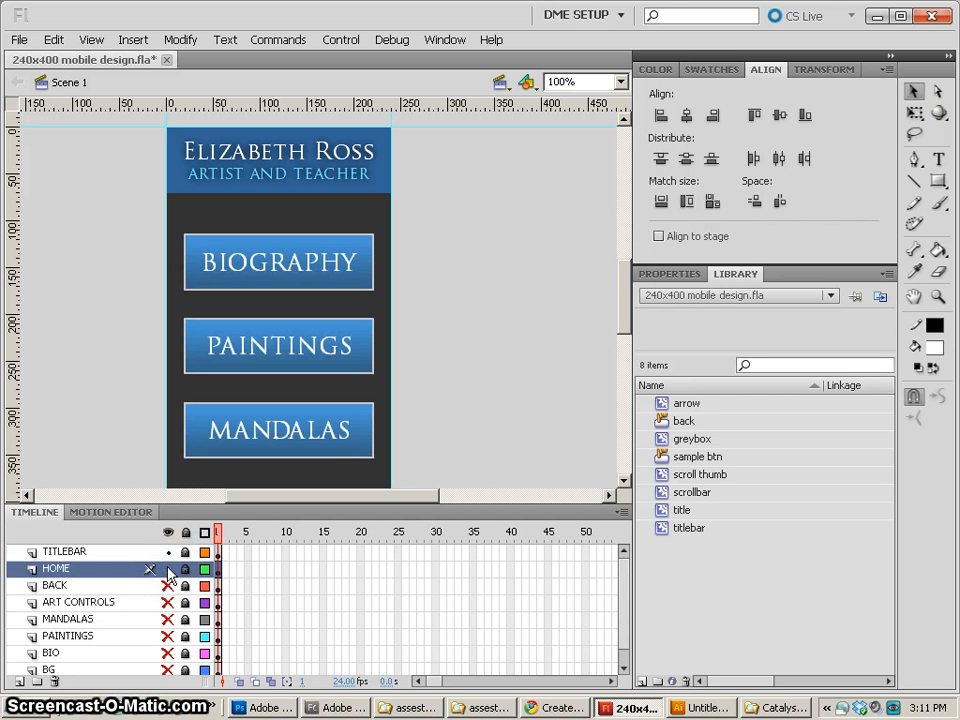
left_click(168, 570)
left_click(168, 570)
left_click(187, 567)
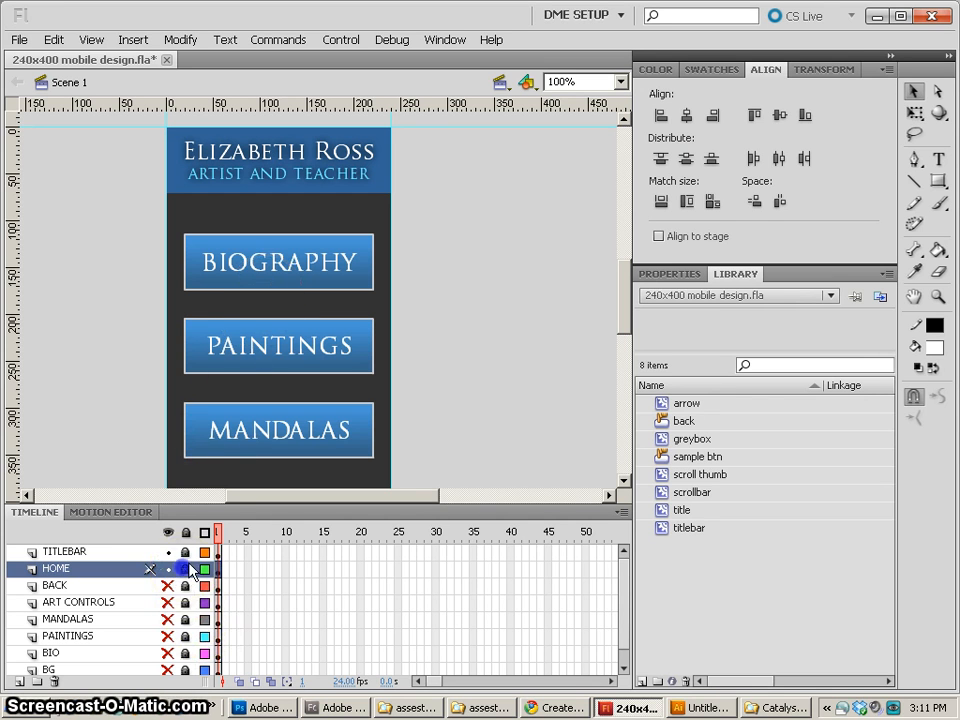
Step: Examine the three menu buttons and their separate text labels on the HOME layer by selecting them
left_click(294, 270)
left_click(312, 380)
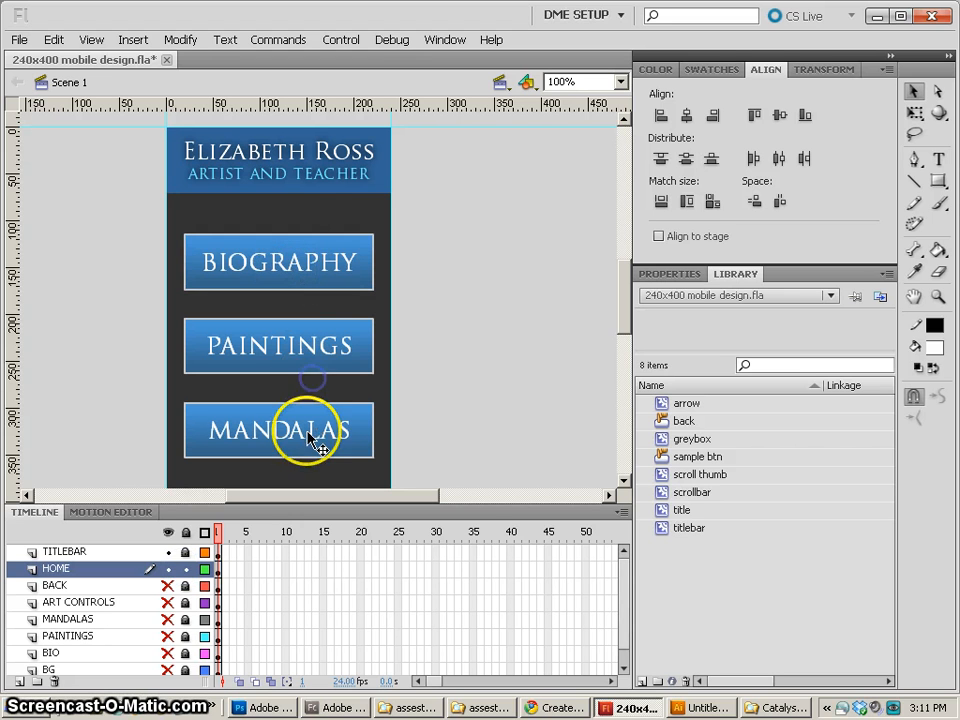
left_click(317, 257)
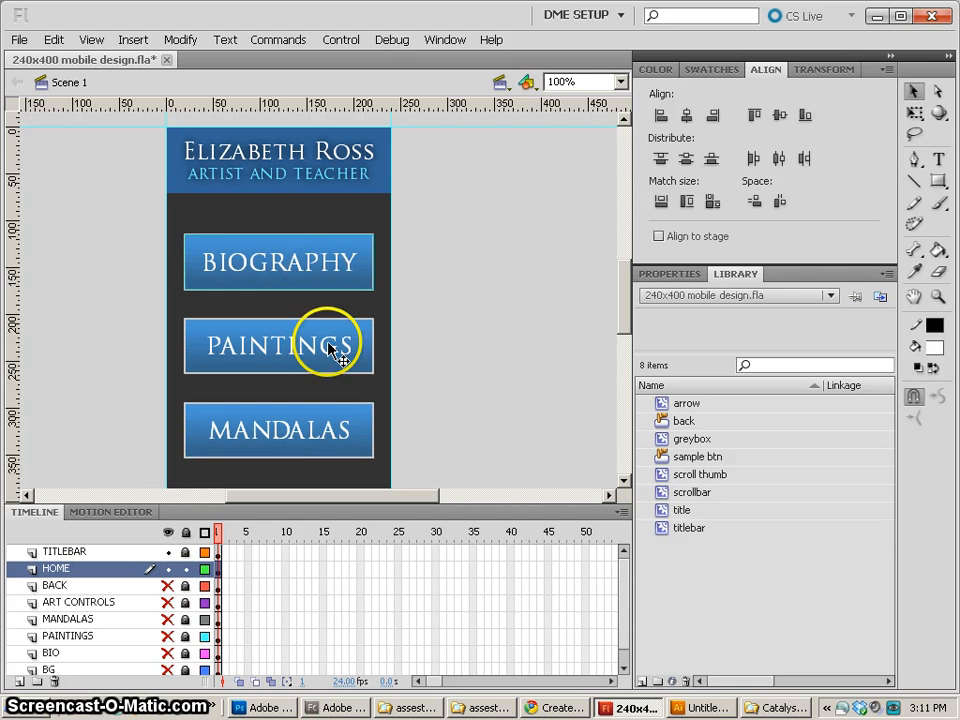
left_click(323, 430)
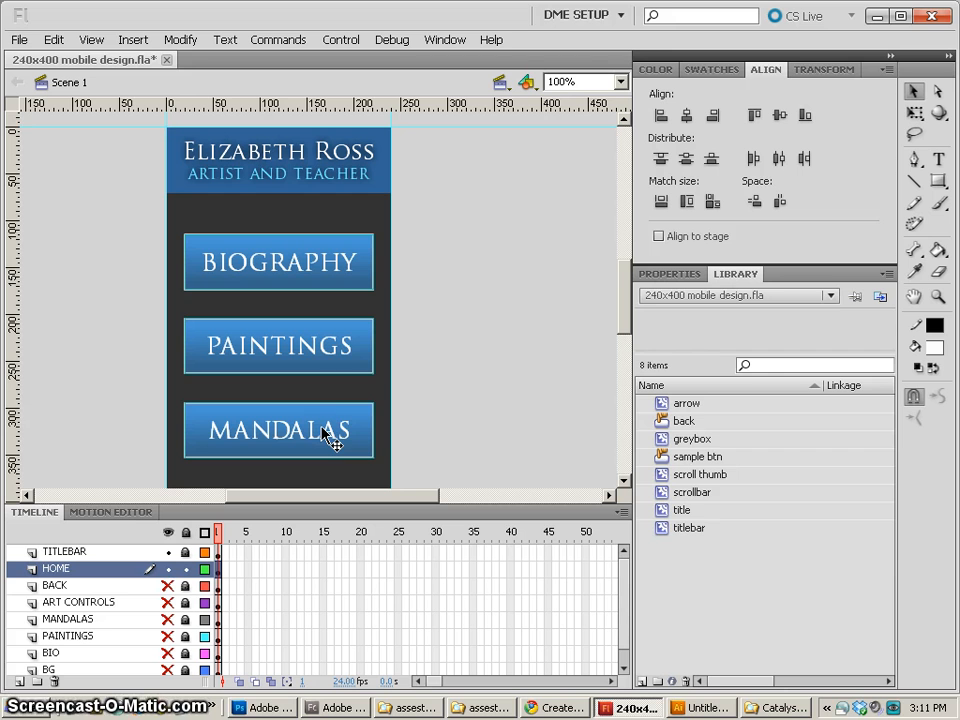
left_click(458, 425)
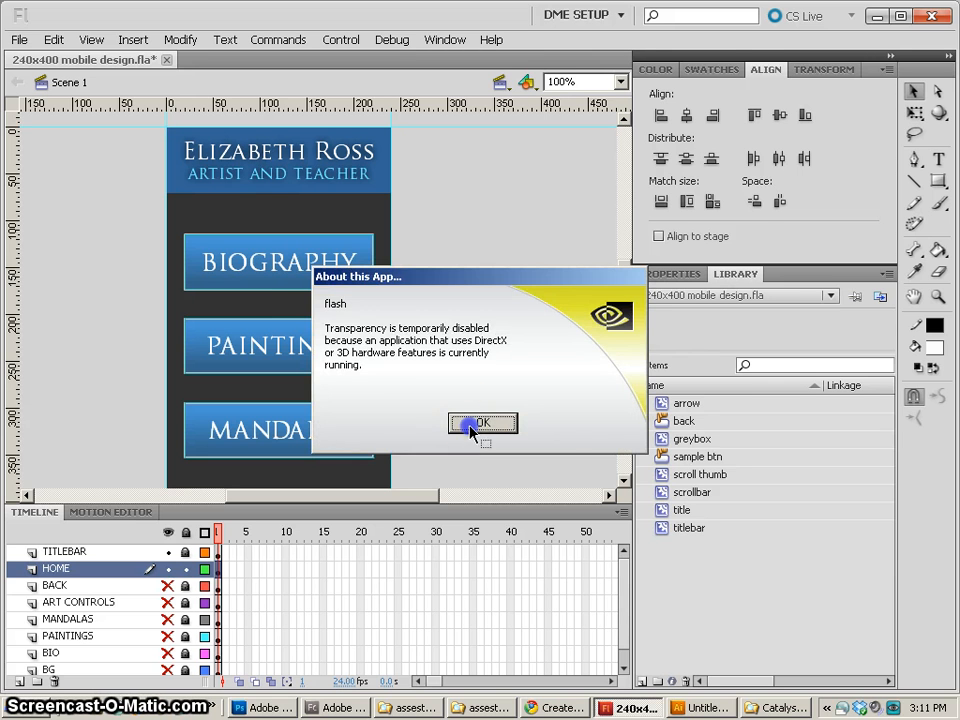
right_click(296, 278)
left_click(358, 541)
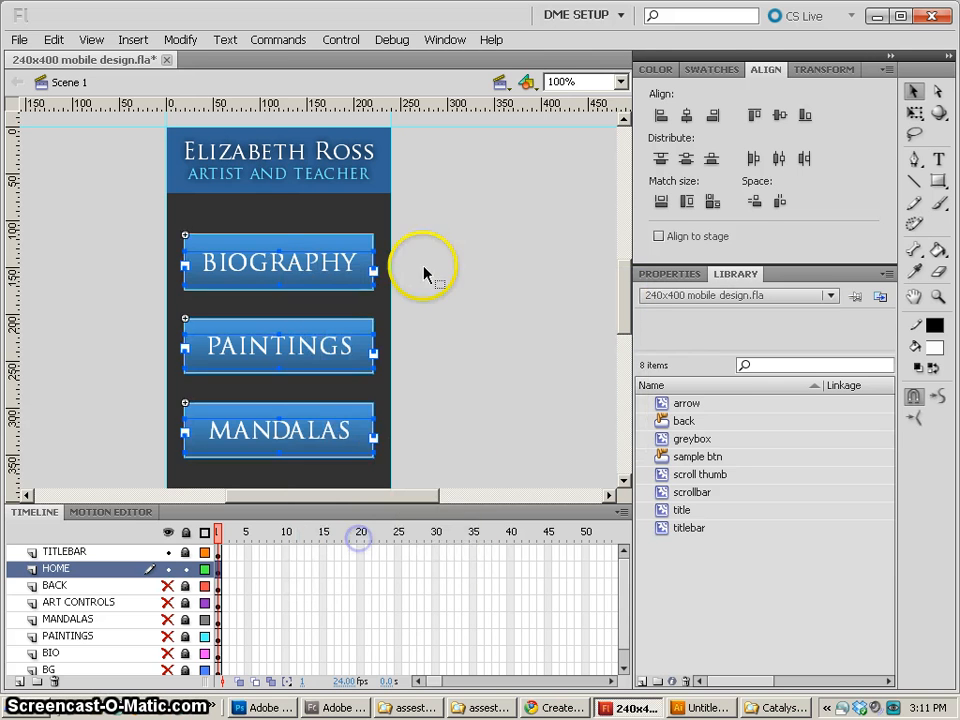
left_click(428, 274)
left_click(343, 274)
left_click(330, 355)
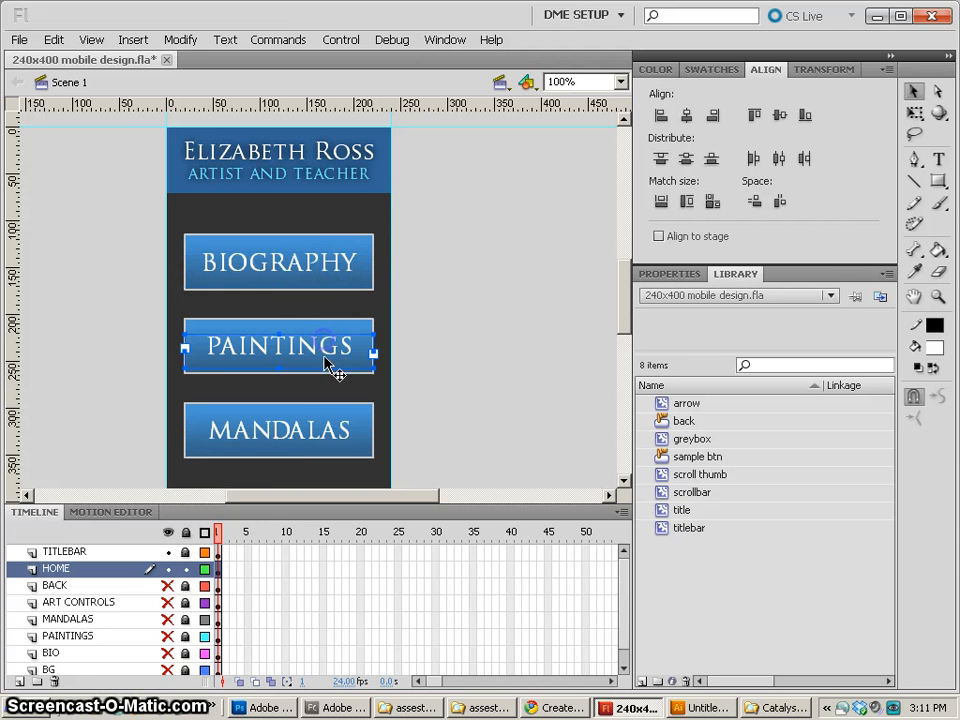
left_click(345, 440)
Step: Check the instance name of the BIOGRAPHY button
left_click(370, 268)
left_click(371, 251)
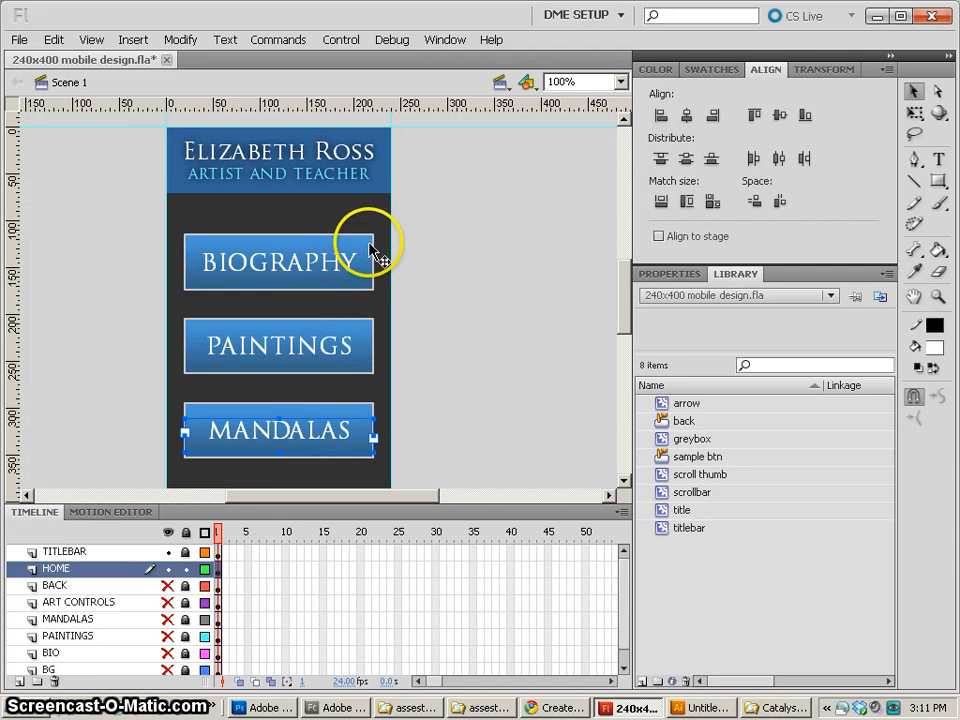
left_click(686, 274)
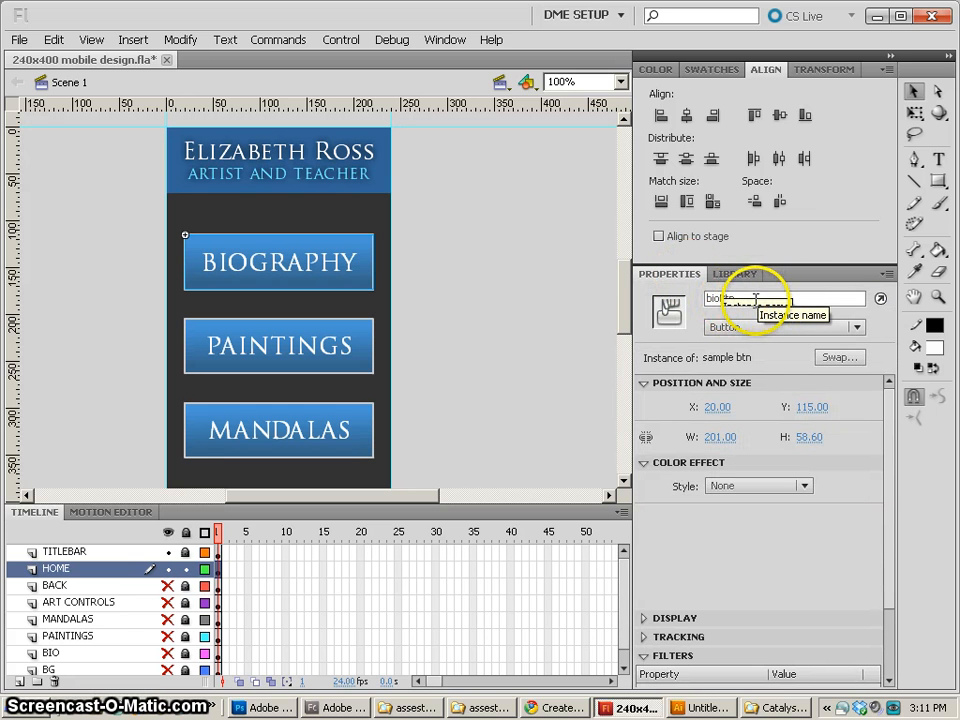
left_click(818, 297)
left_click_drag(818, 297, 651, 300)
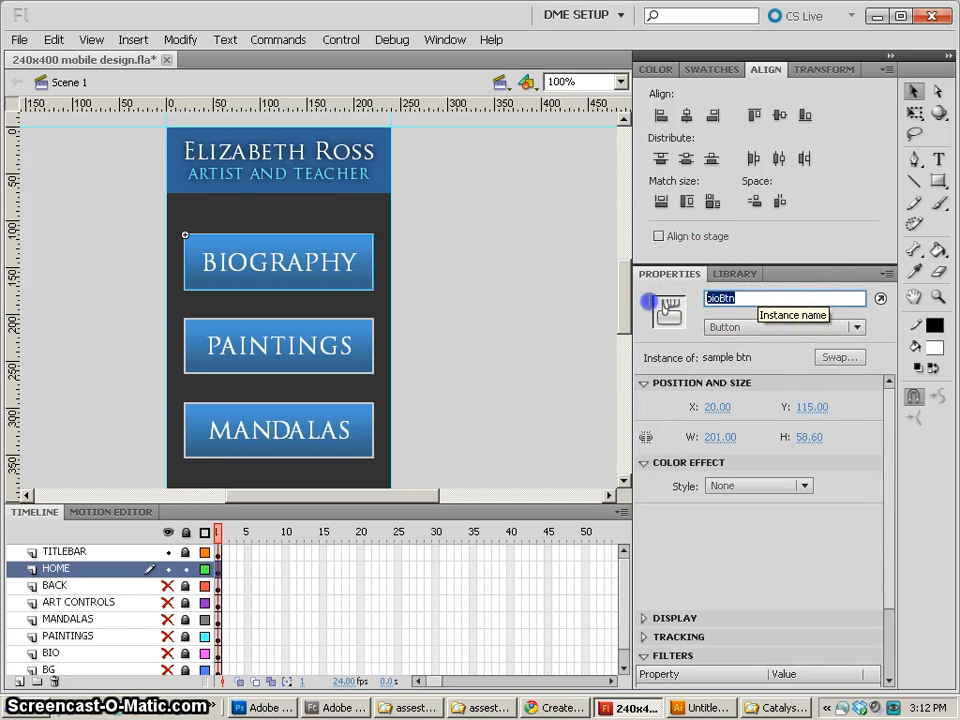
Step: Give the PAINTINGS button the instance name paintingsBtn
left_click(343, 326)
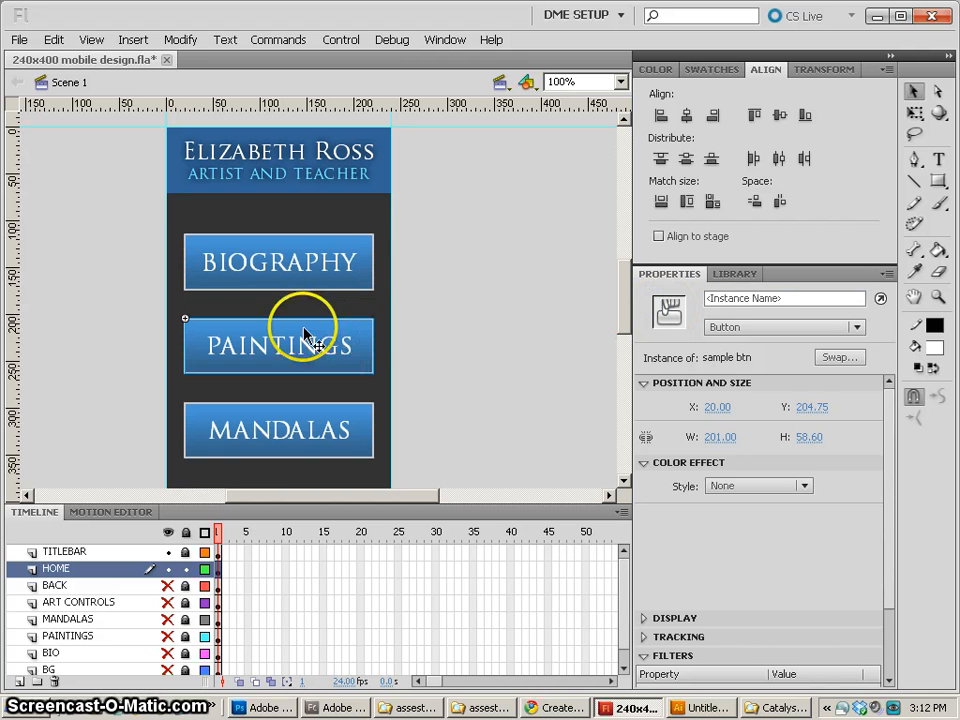
left_click(765, 298)
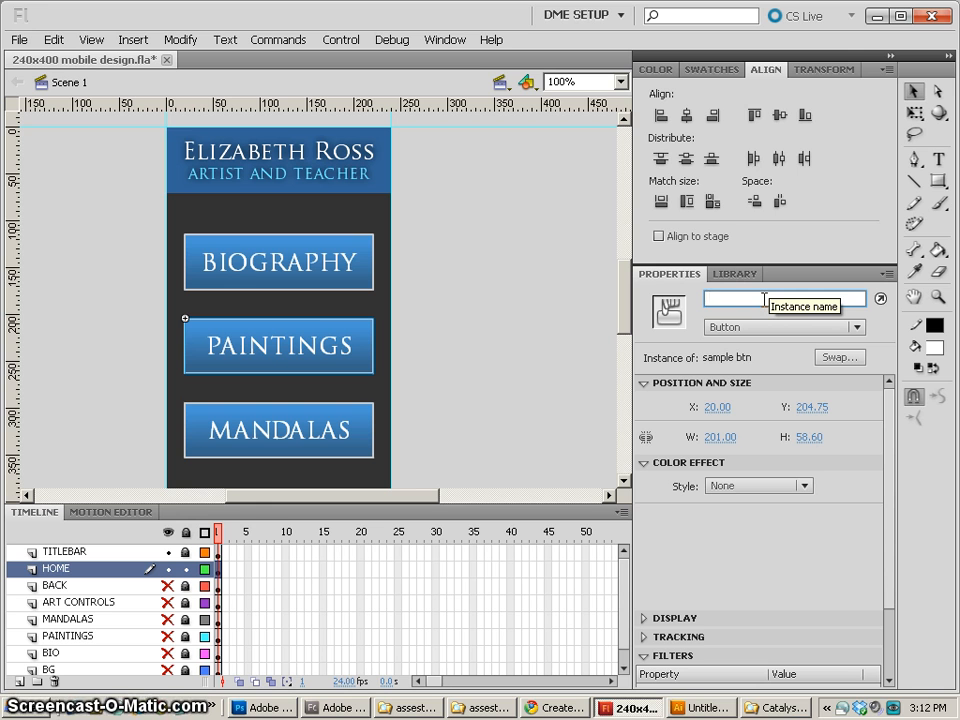
type("painting")
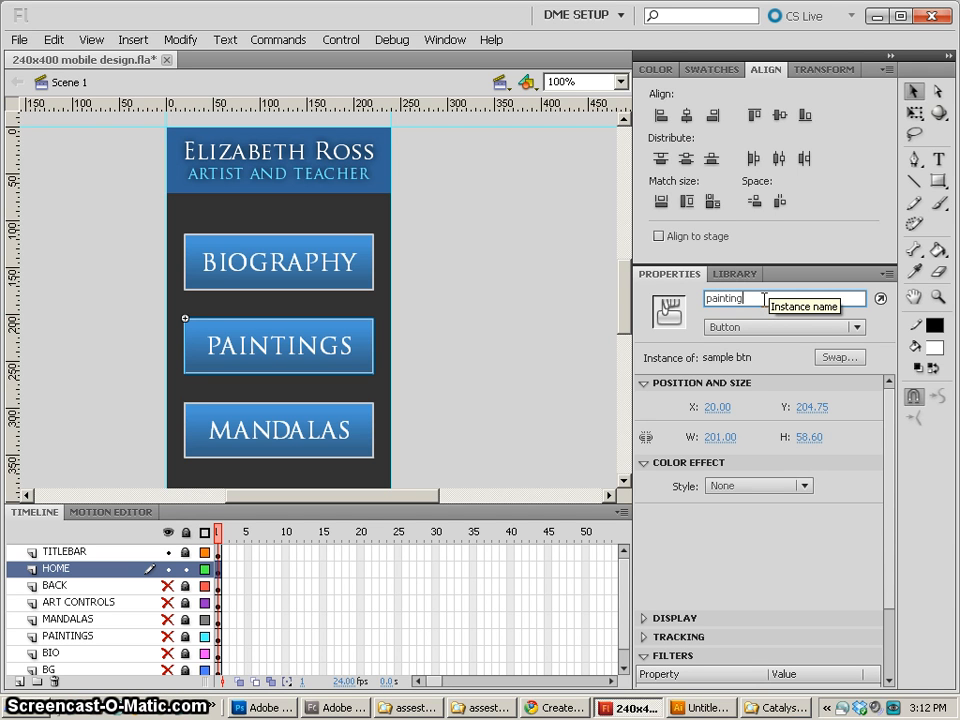
type("sBtn")
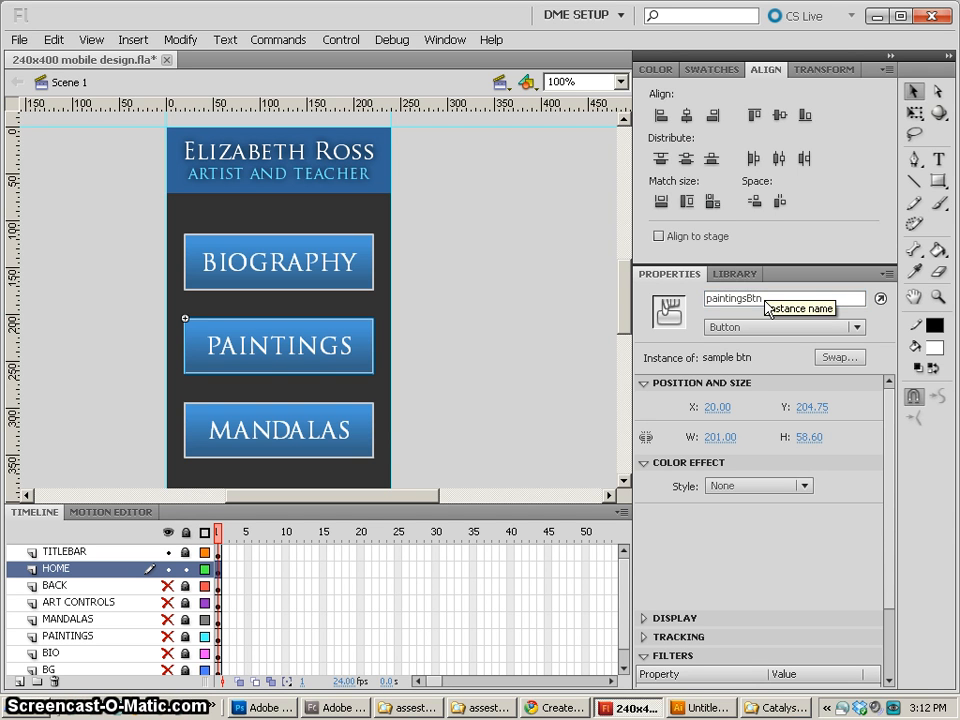
Step: Give the MANDALAS button the instance name mandalasBtn
left_click(354, 414)
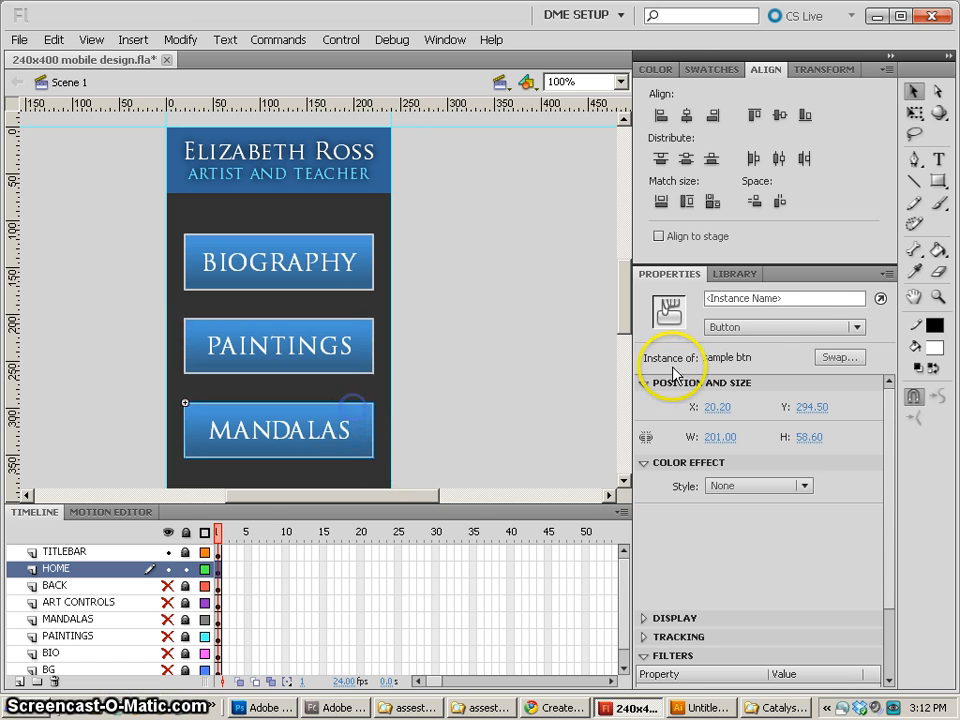
left_click(760, 298)
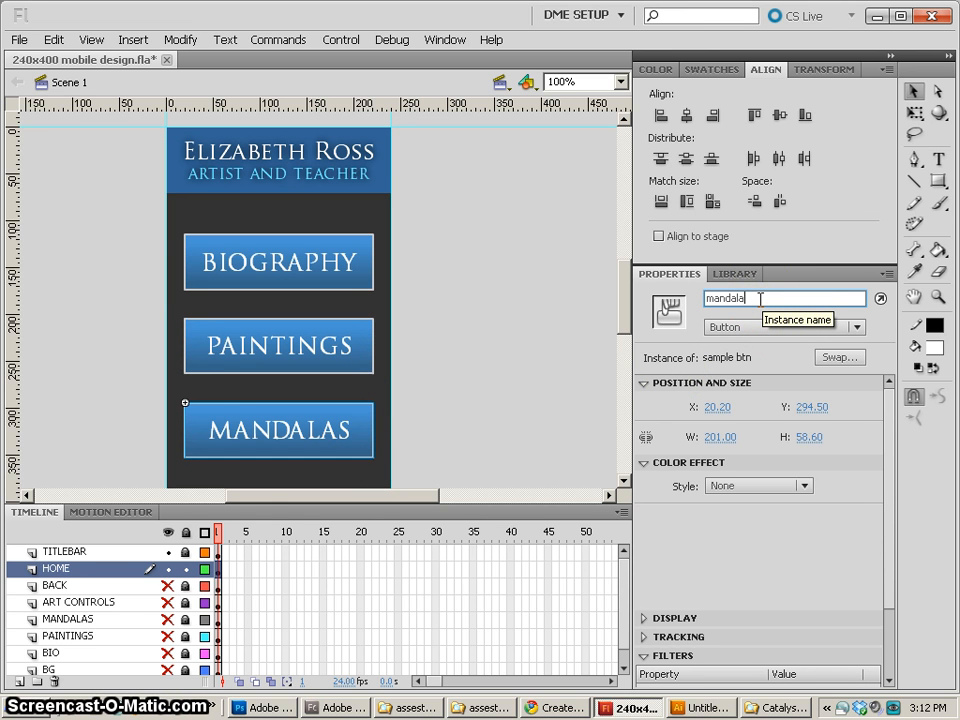
key("Return")
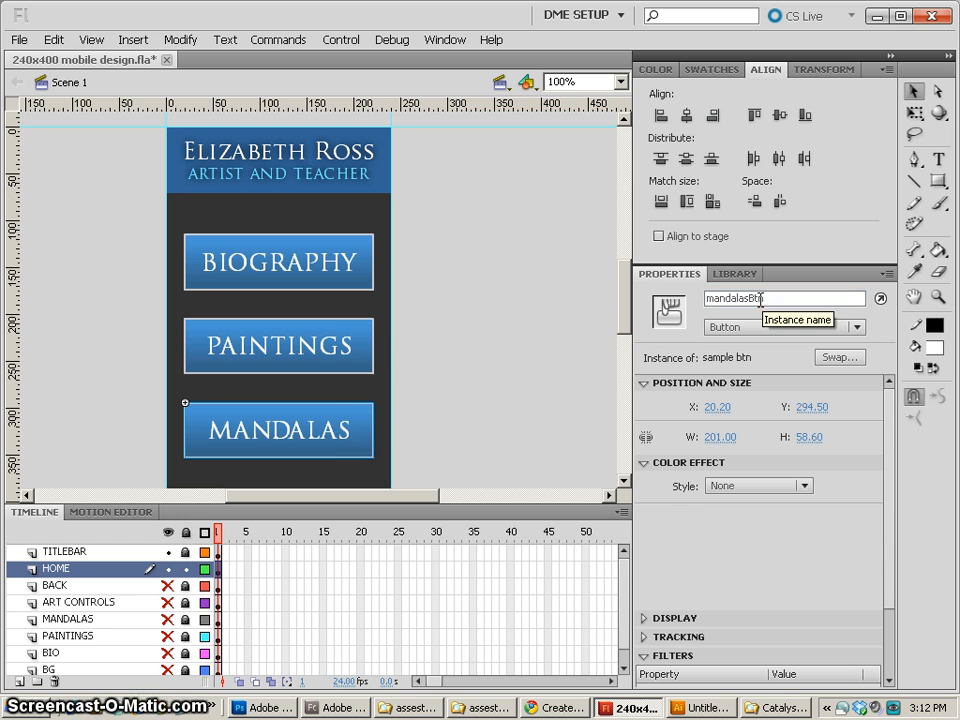
Step: Check the instance names of the HOME layer's text labels and the MANDALAS button, and clear the selection
left_click(341, 430)
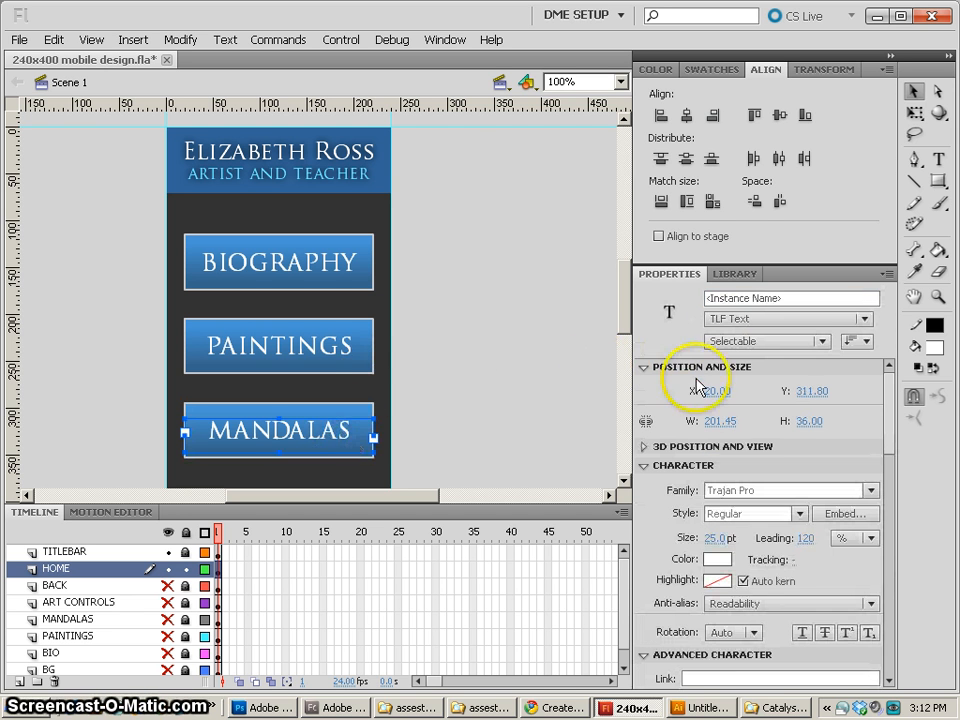
left_click(718, 298)
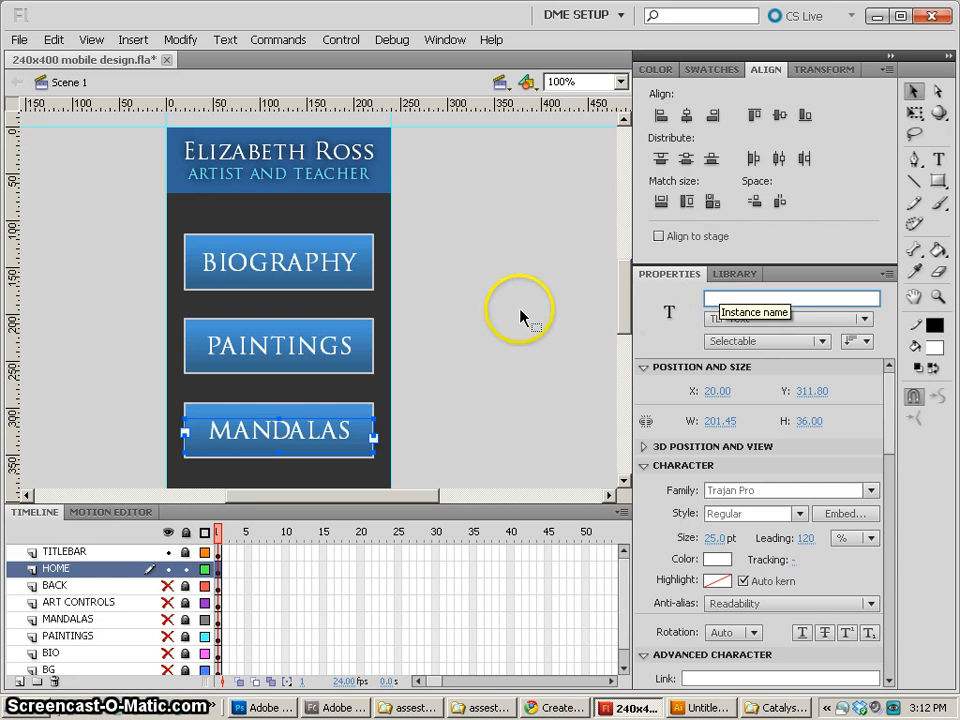
left_click(343, 345)
left_click(335, 268)
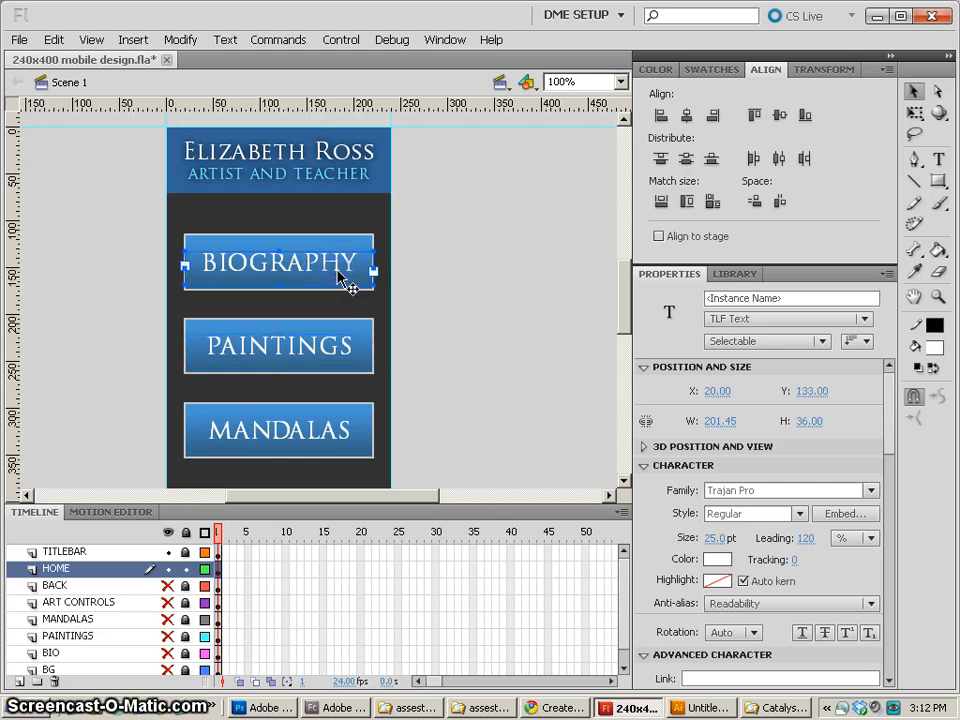
left_click(304, 347)
left_click(302, 418)
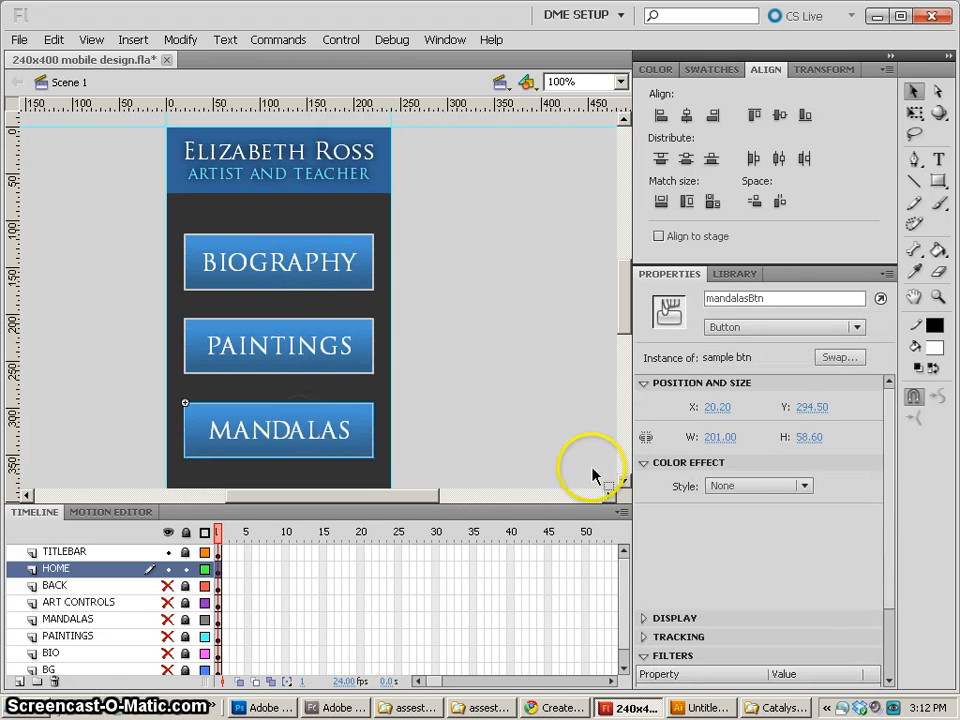
left_click(345, 437)
left_click(490, 400)
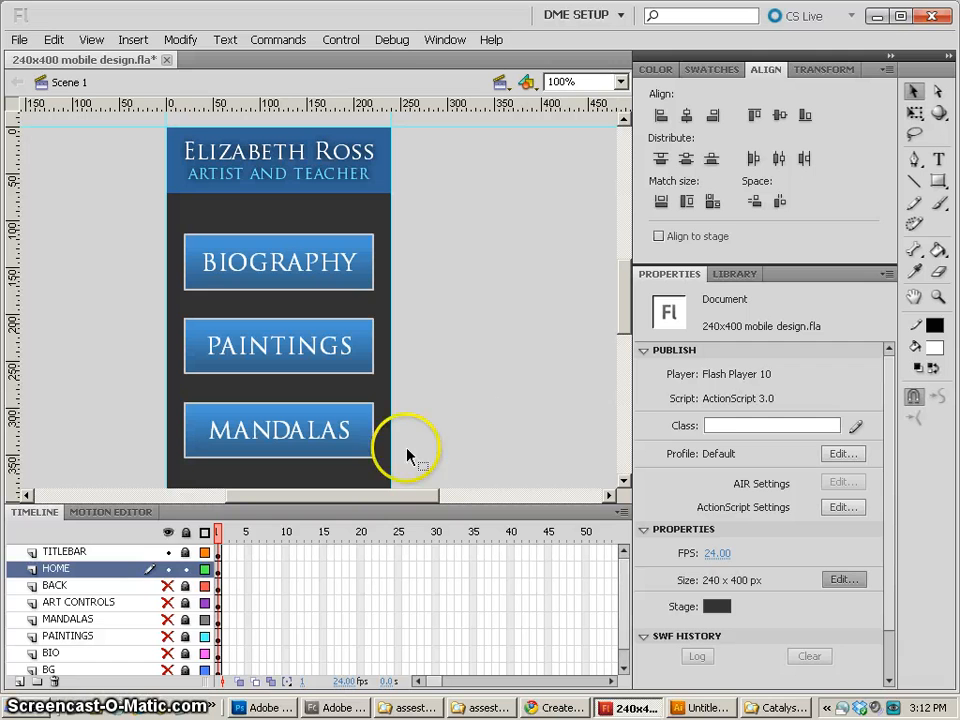
Step: Lock the HOME layer, briefly show the BACK layer, and hide both layers
left_click(167, 586)
left_click(167, 586)
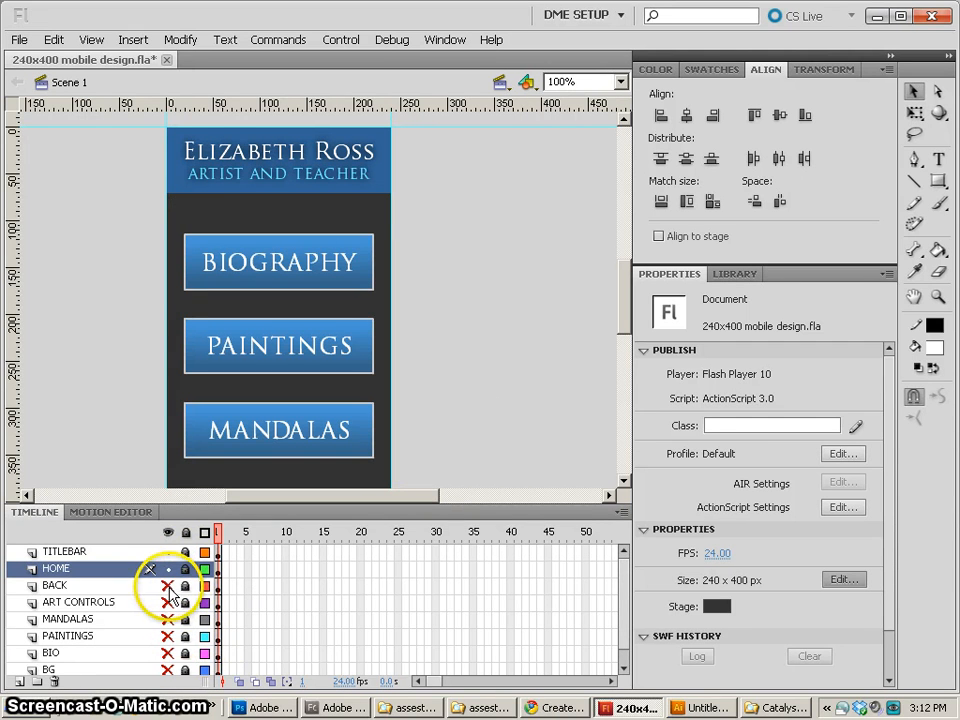
left_click(167, 586)
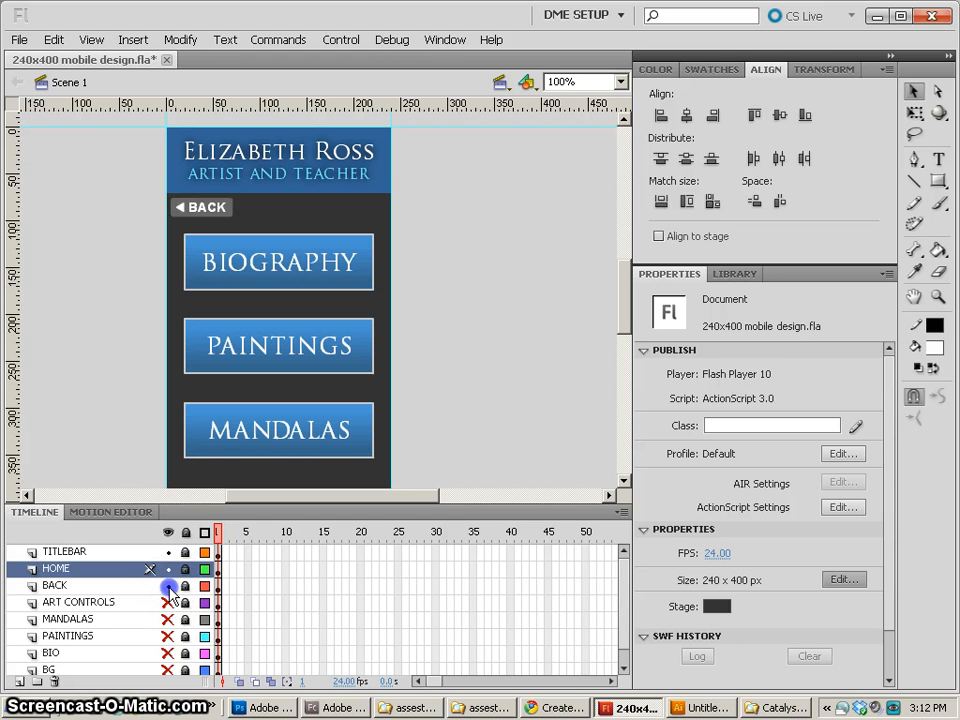
left_click(167, 586)
left_click(167, 569)
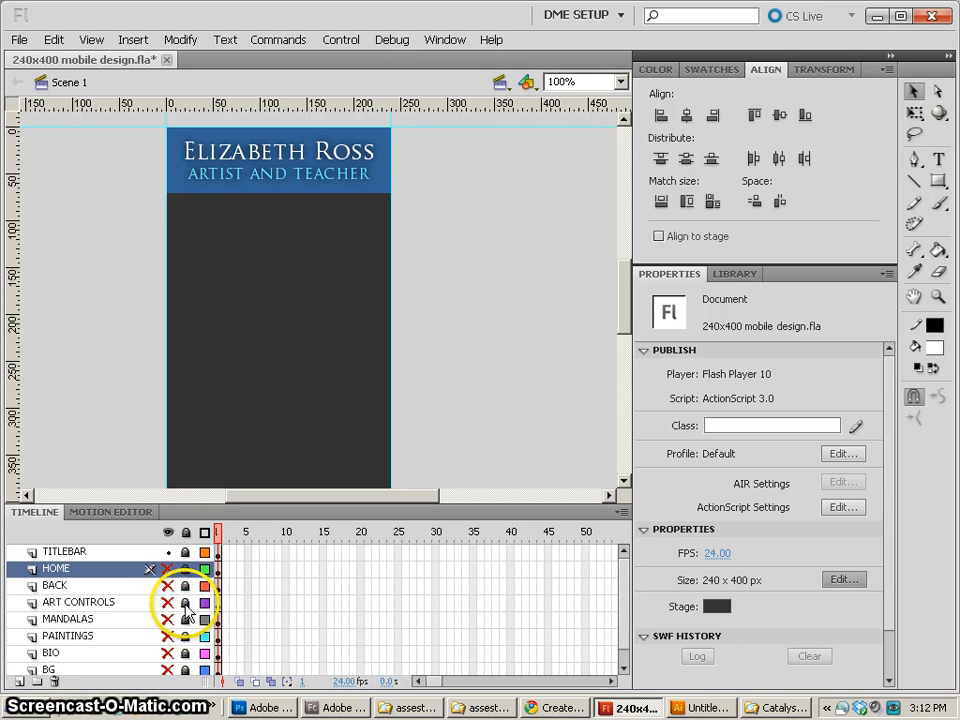
Step: Show and unlock the ART CONTROLS layer and make it the active layer
left_click(167, 602)
left_click(113, 602)
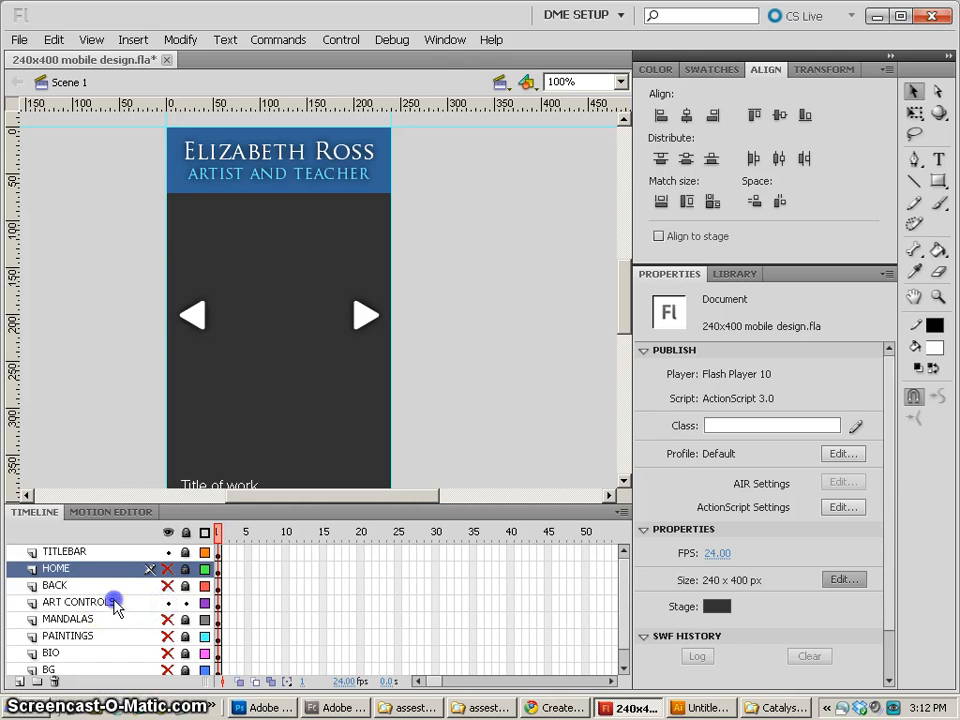
left_click(518, 369)
left_click_drag(484, 388, 495, 330)
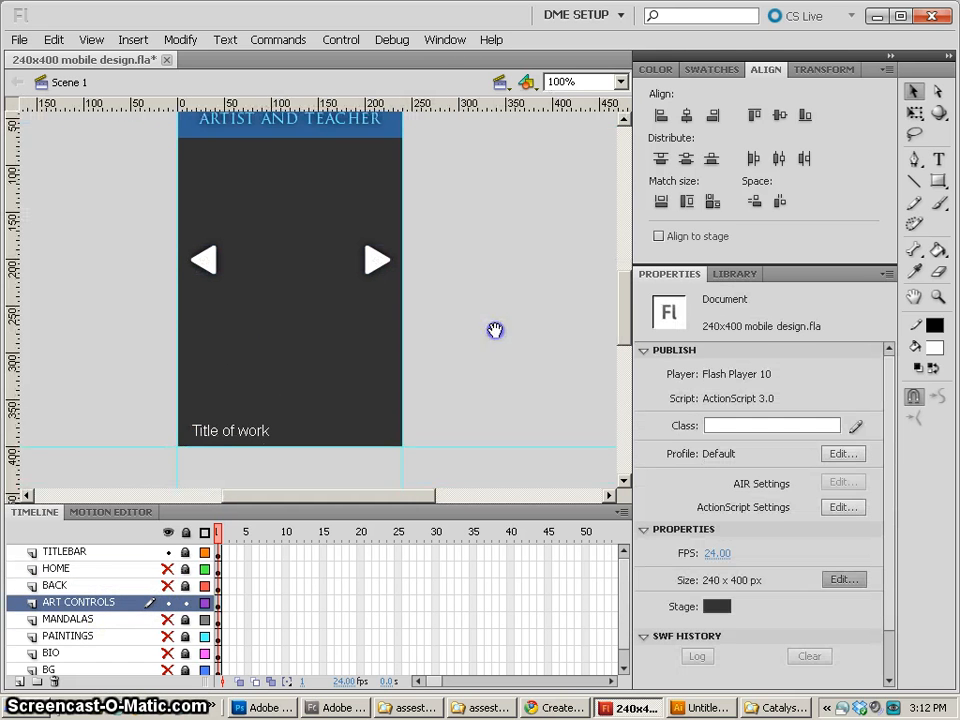
Step: Check the instance names of the "Title of work" text and the two arrows on the ART CONTROLS layer
left_click(232, 430)
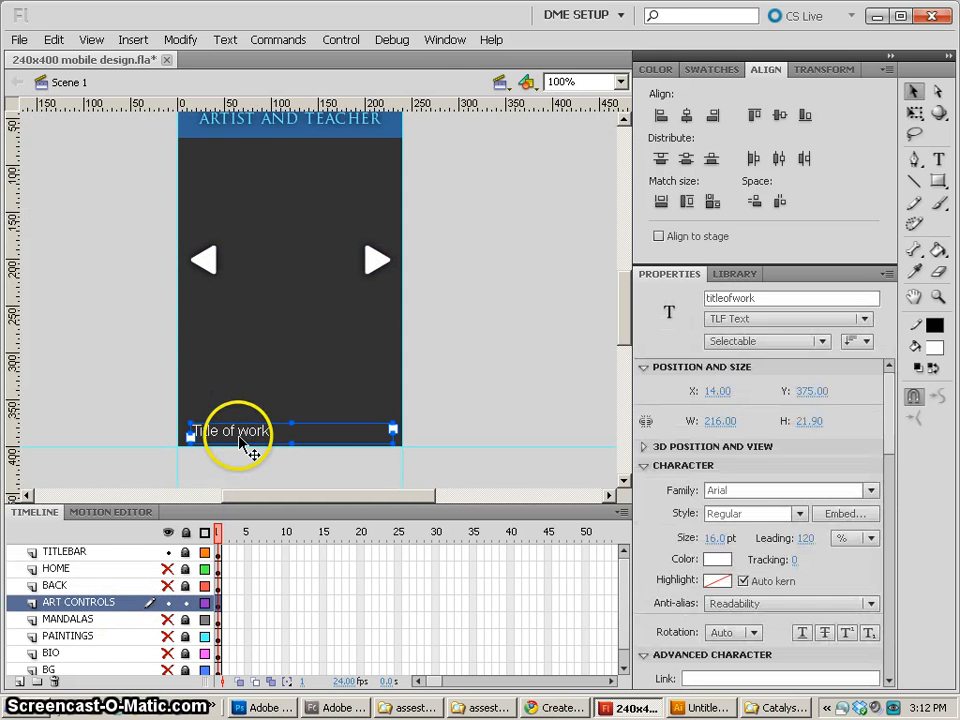
left_click(218, 266)
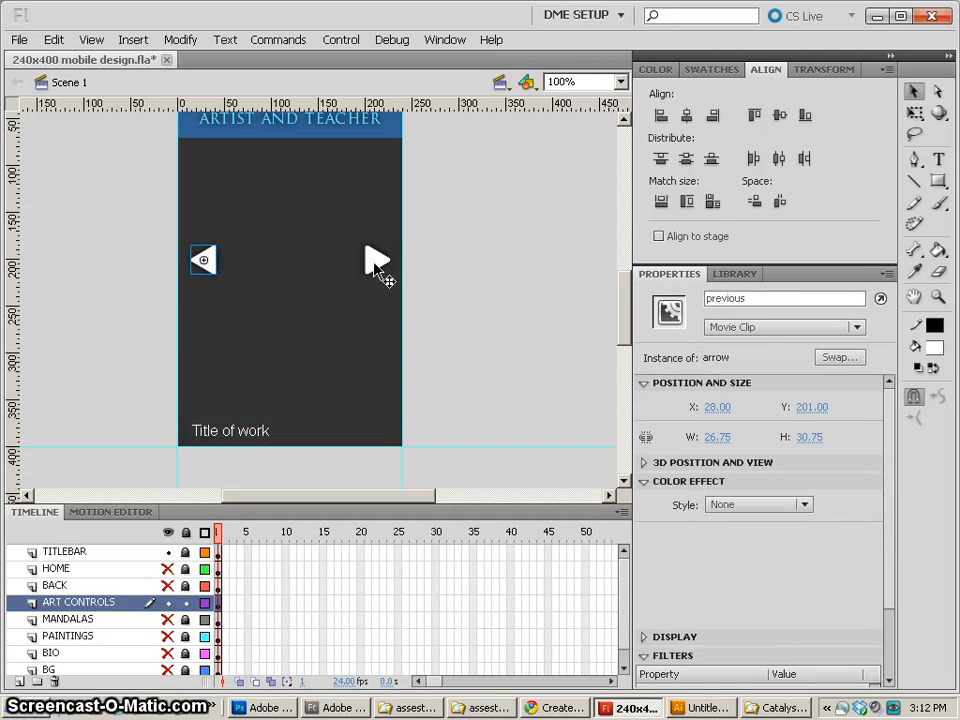
left_click(376, 263)
left_click(688, 297)
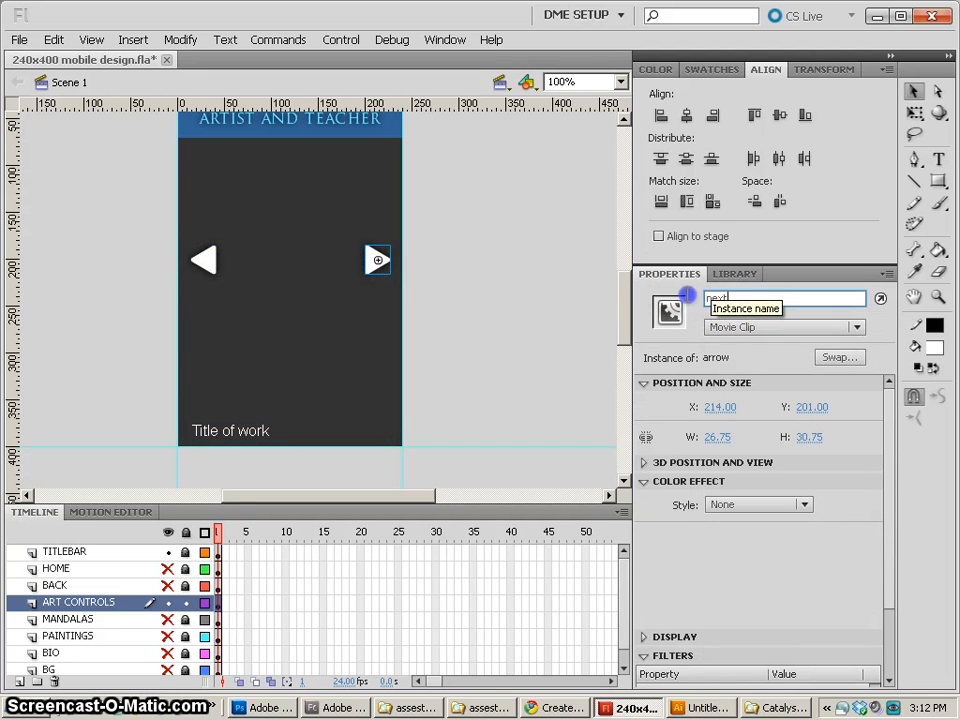
Step: Recheck the left arrow's instance name, review the right arrow's name and filter settings, and clear the selection
left_click(206, 263)
left_click(762, 298)
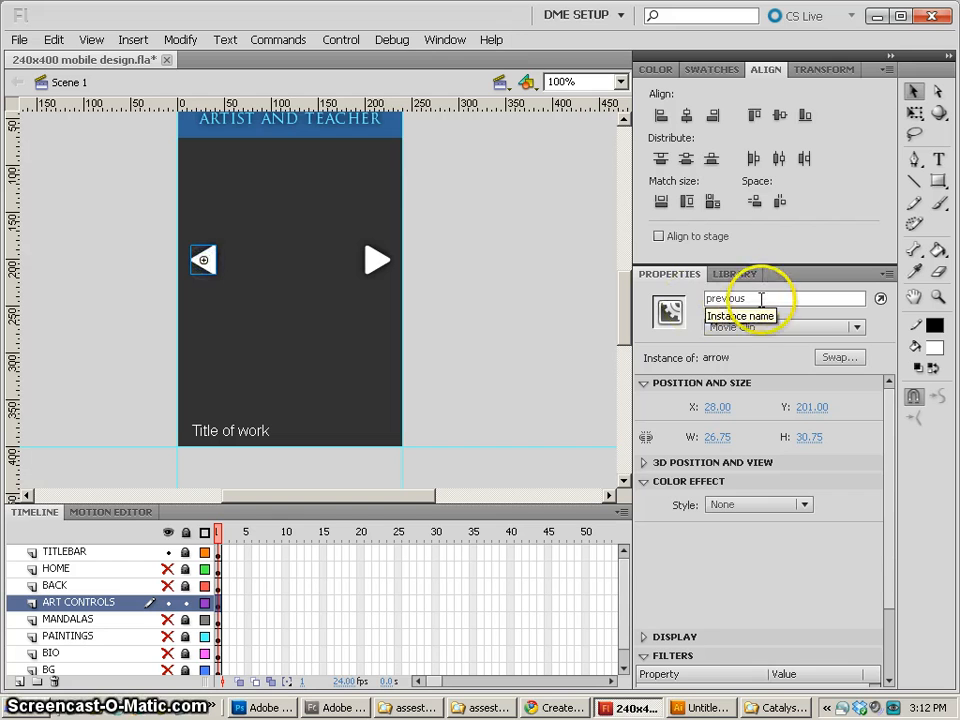
left_click_drag(762, 298, 672, 300)
left_click(450, 252)
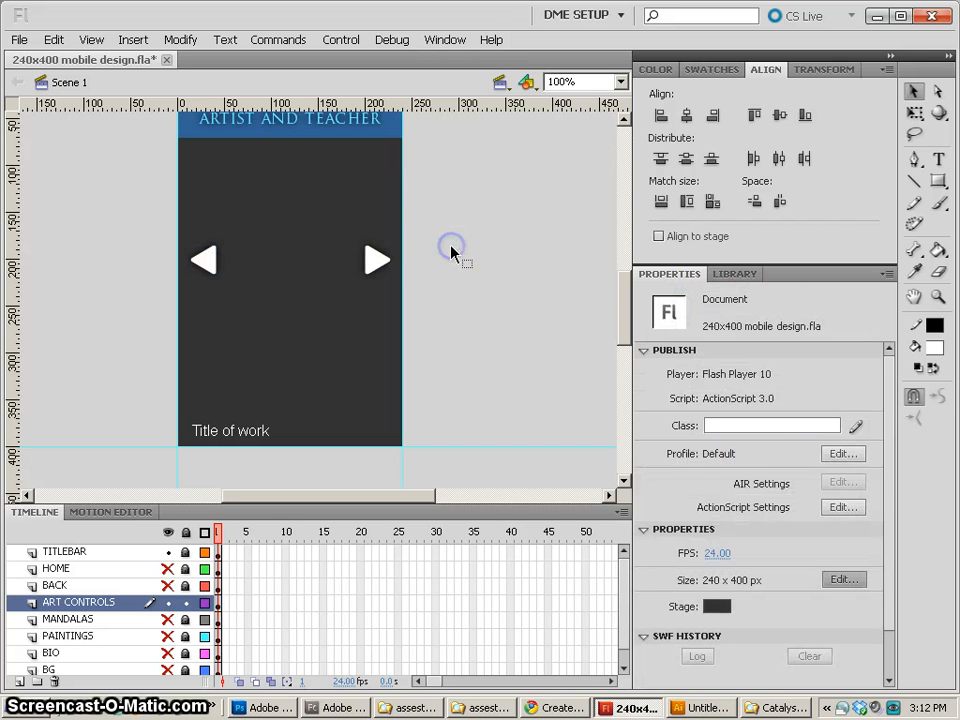
left_click(385, 268)
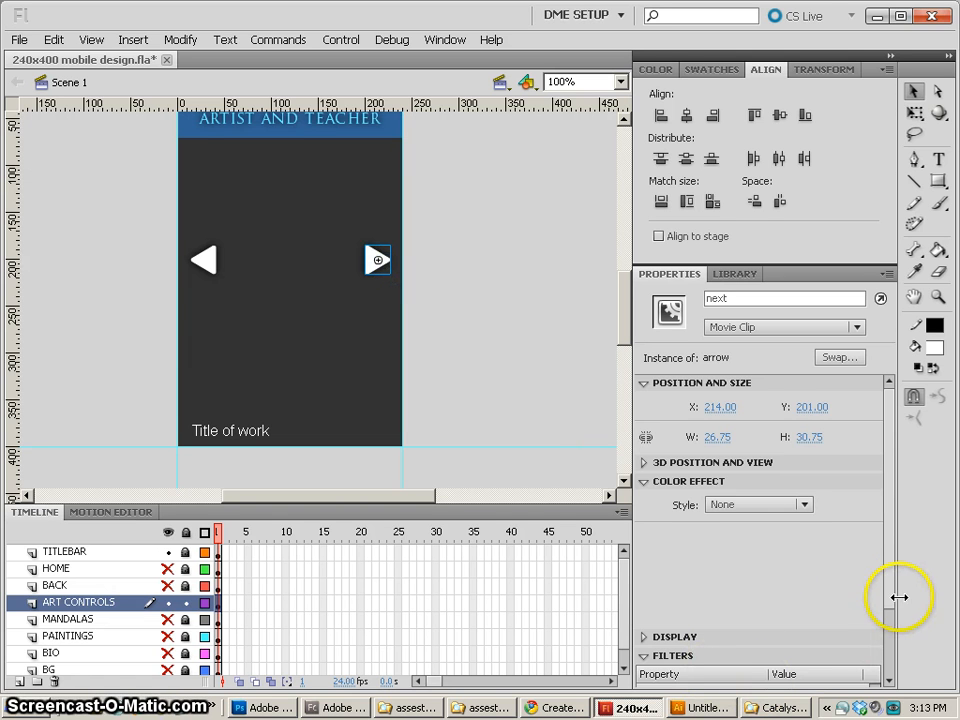
scroll(881, 615, "down", 3)
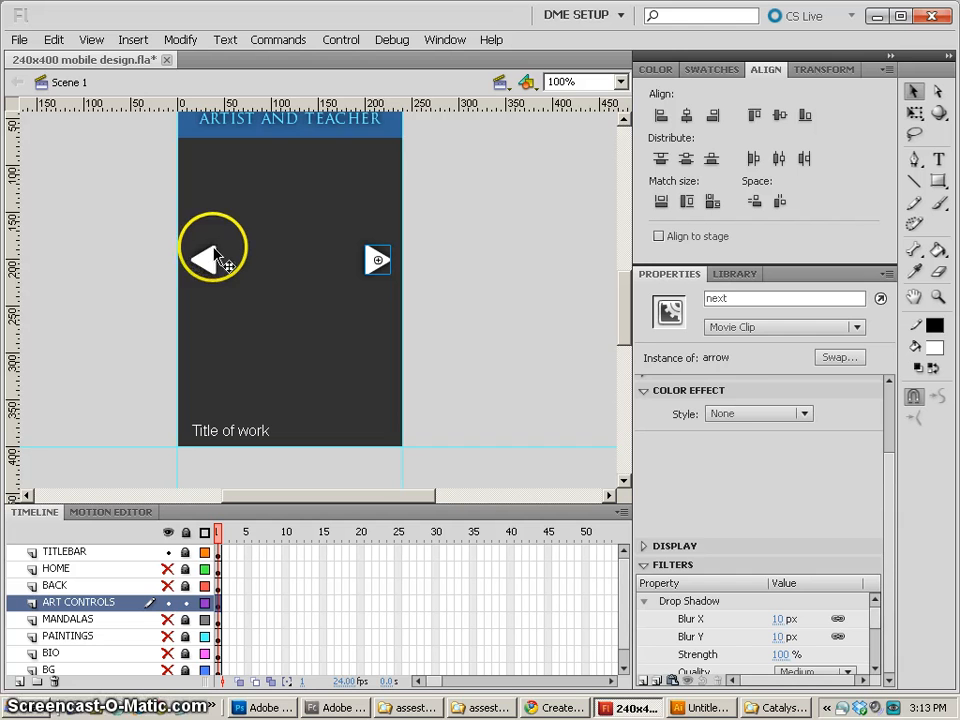
left_click(478, 283)
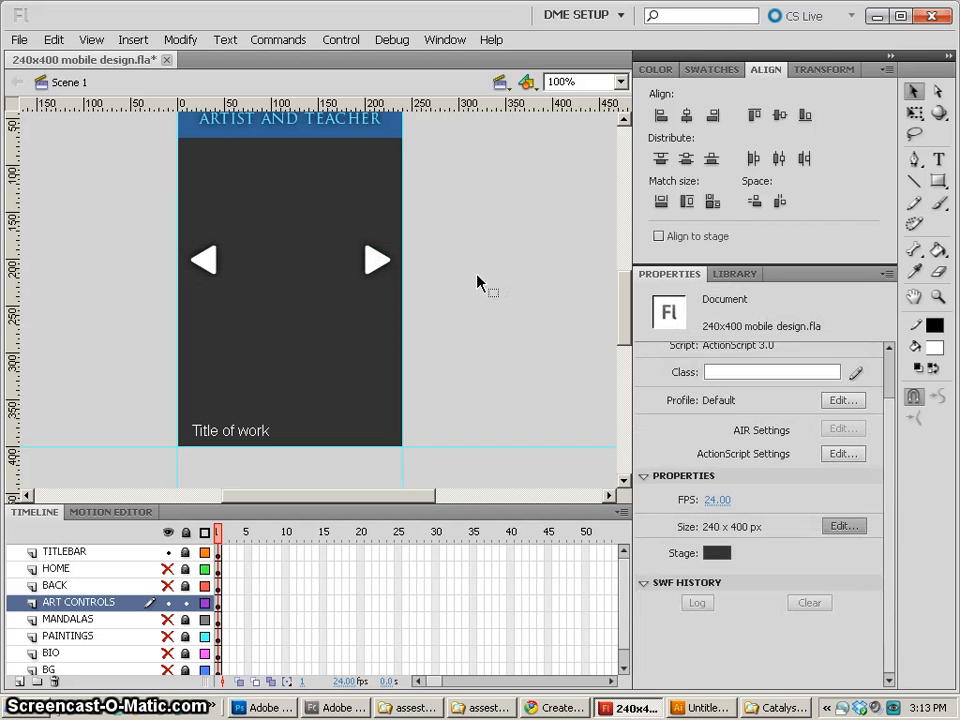
Step: Switch to Illustrator and draw a small triangle with the Star tool in the upper-left area of the artboard
left_click(703, 707)
left_click(44, 184)
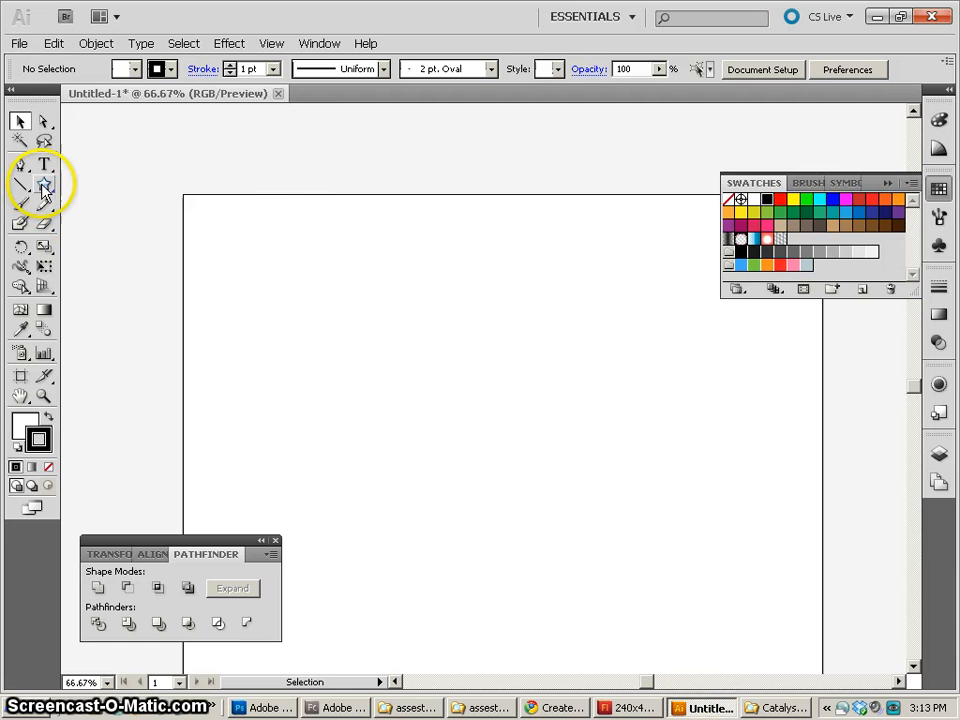
mouse_move(282, 289)
left_mouse_down()
mouse_move(300, 346)
mouse_move(288, 303)
left_mouse_up()
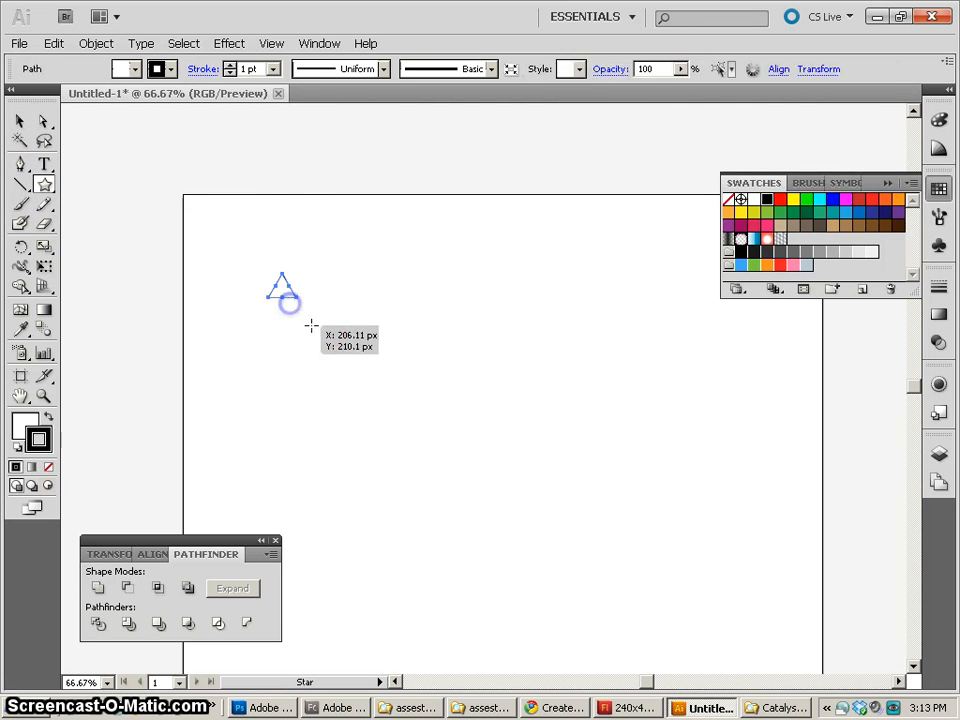
Step: Apply the Round Corners effect to the triangle with a 15 px radius and preview enabled, and deselect it
left_click(230, 43)
left_click(257, 77)
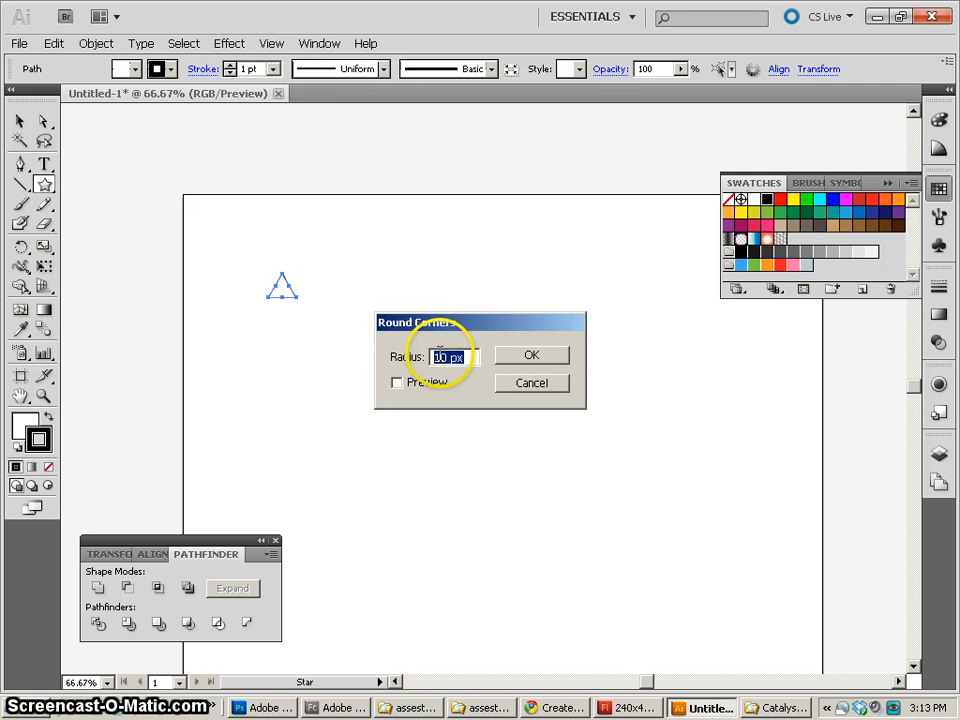
type("15")
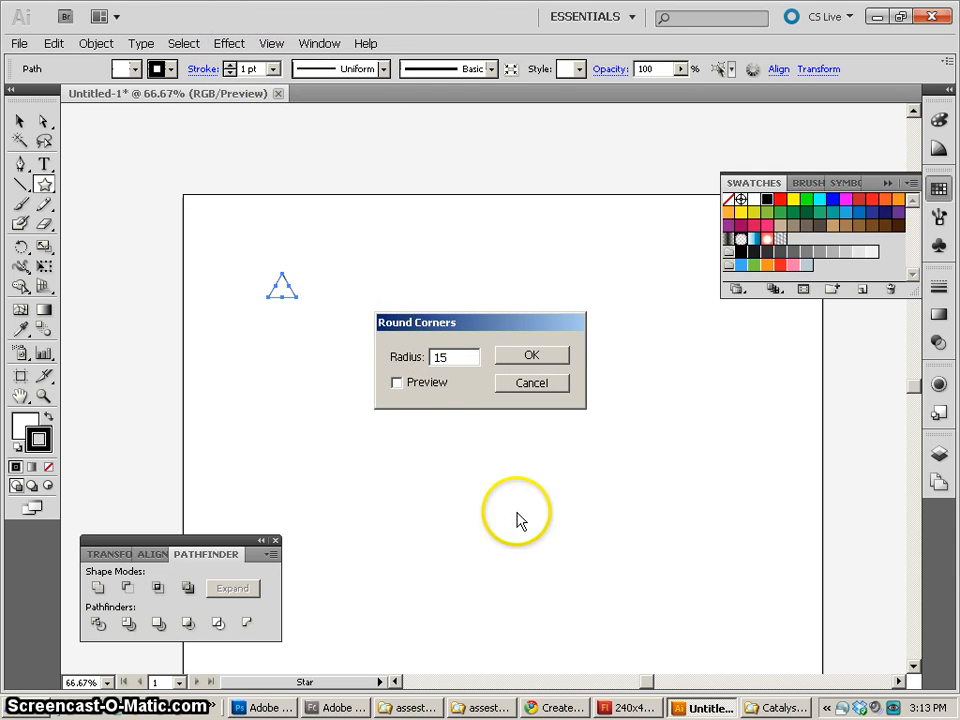
left_click(397, 382)
left_click(518, 356)
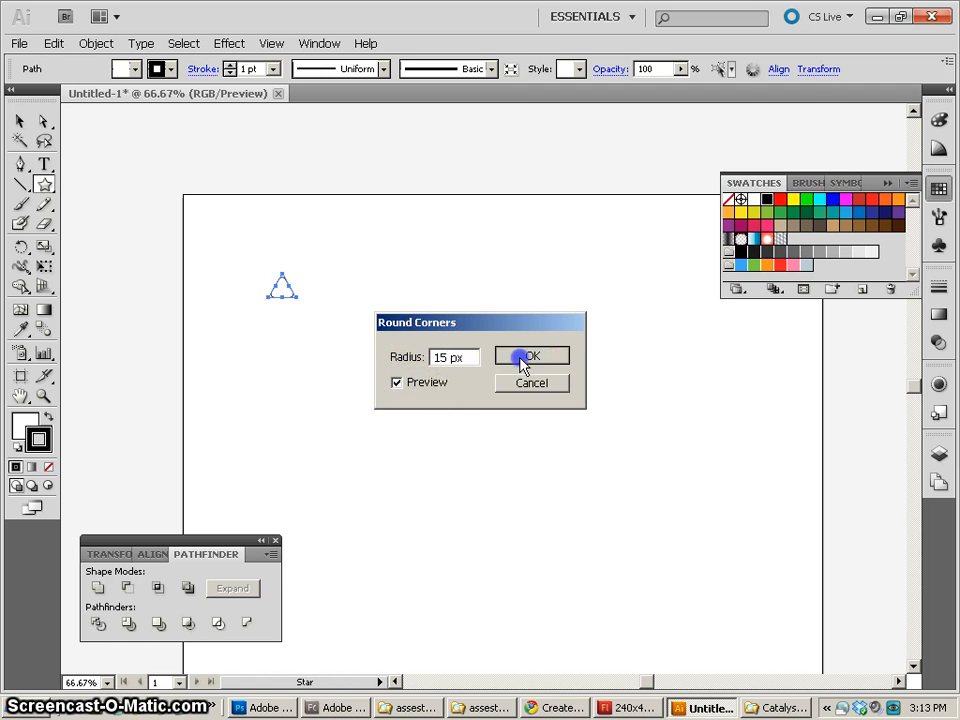
left_click(369, 321)
left_click(559, 360)
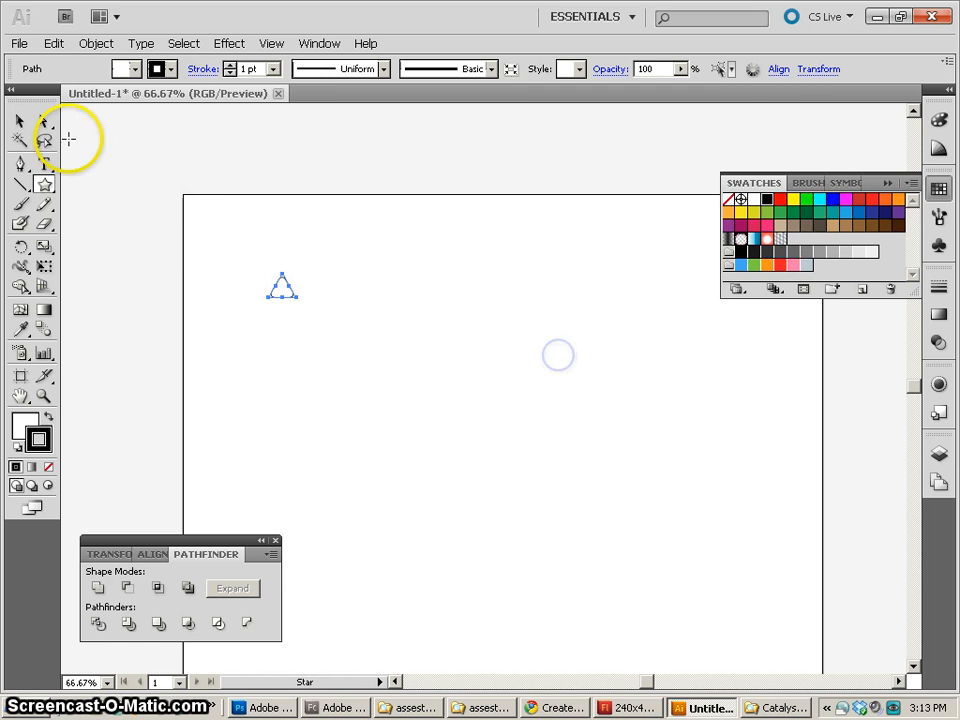
left_click(21, 121)
left_click(391, 282)
left_click(281, 296)
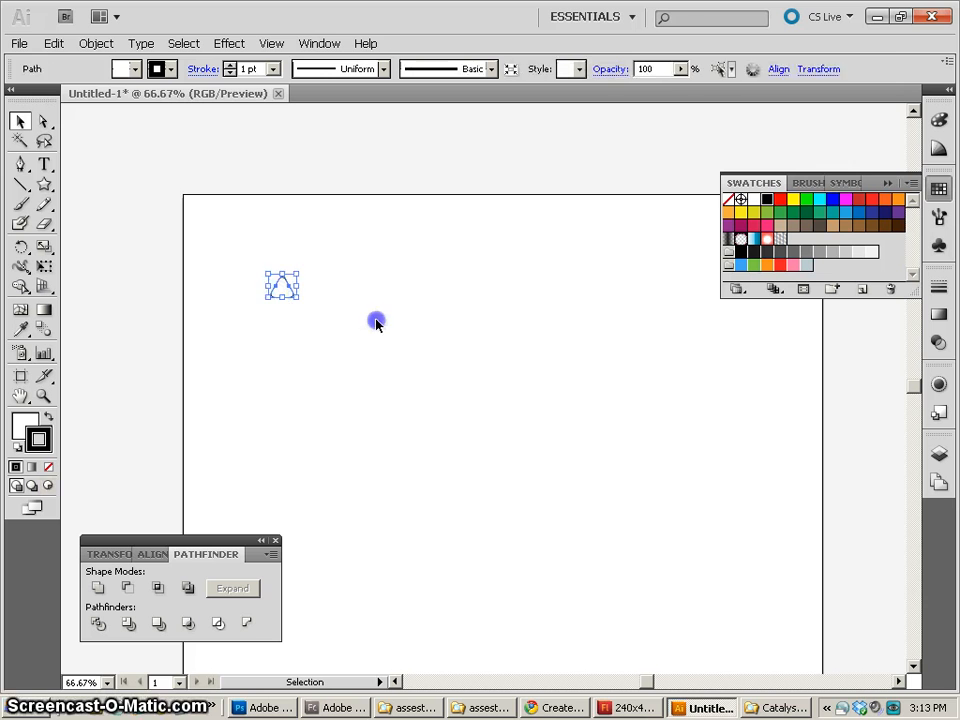
left_click(375, 321)
left_click(407, 401)
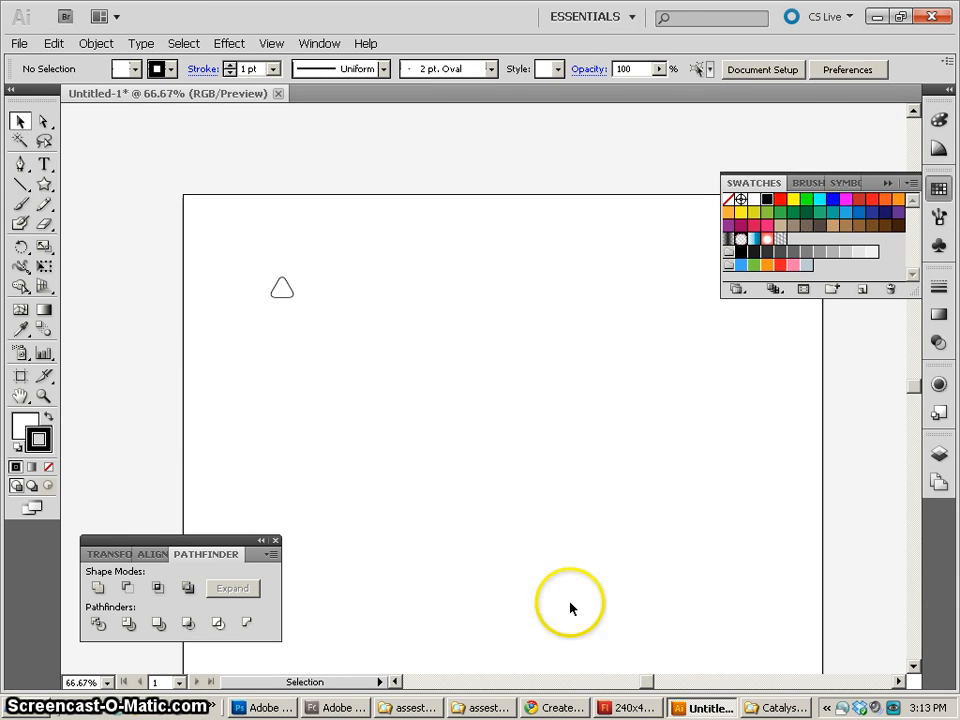
Step: Switch back to the Flash document and lock and hide the ART CONTROLS layer
left_click(632, 708)
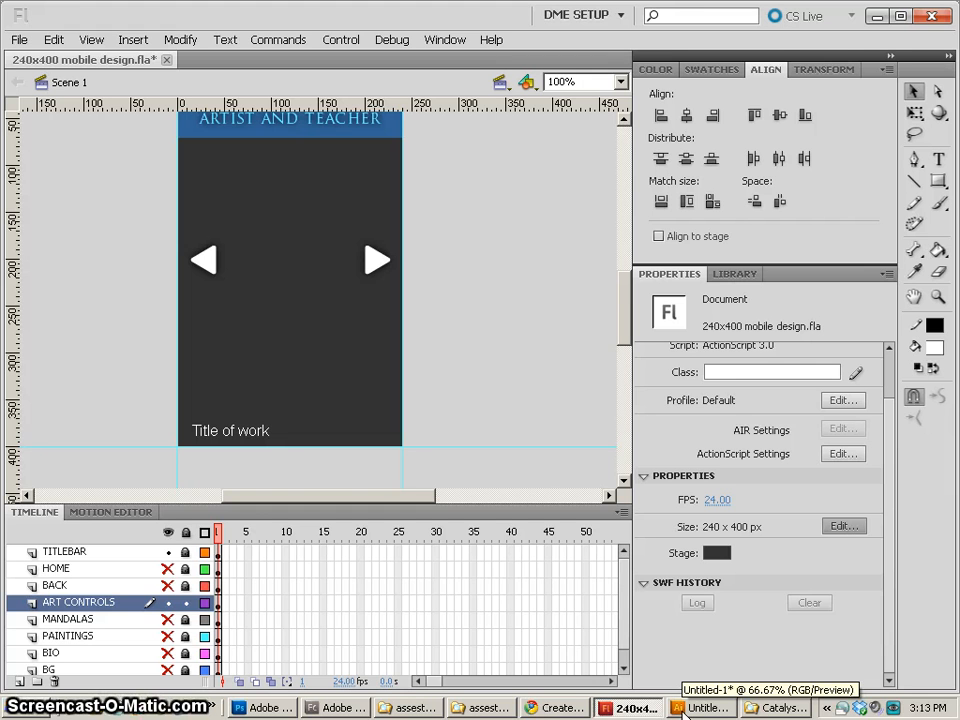
left_click(185, 603)
left_click(168, 603)
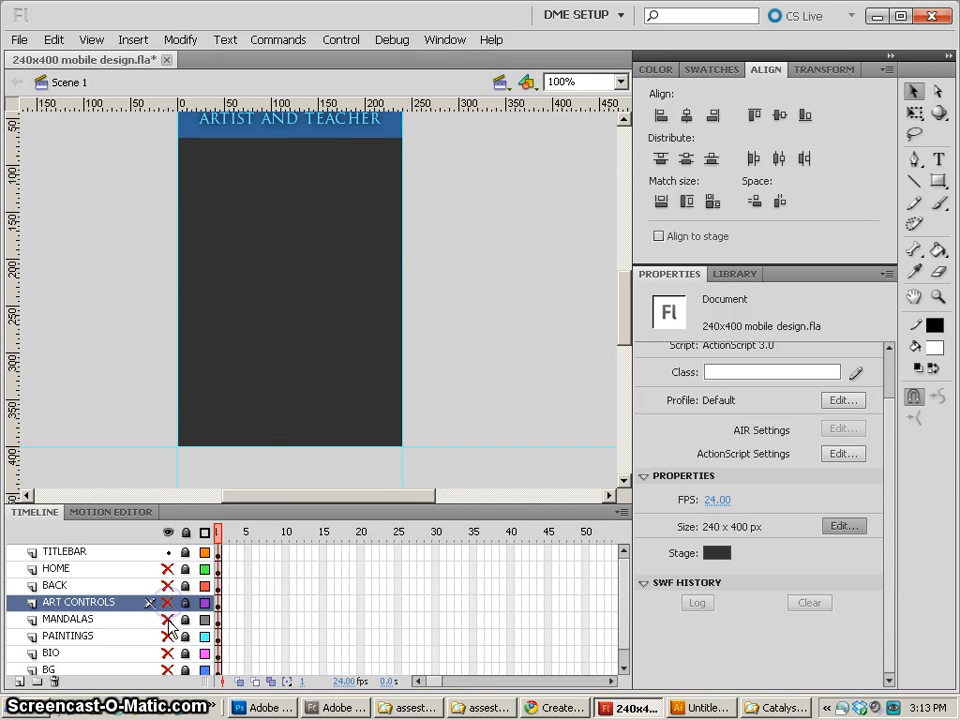
Step: Show and unlock the MANDALAS layer and show the BG layer
left_click(167, 619)
left_click(269, 193)
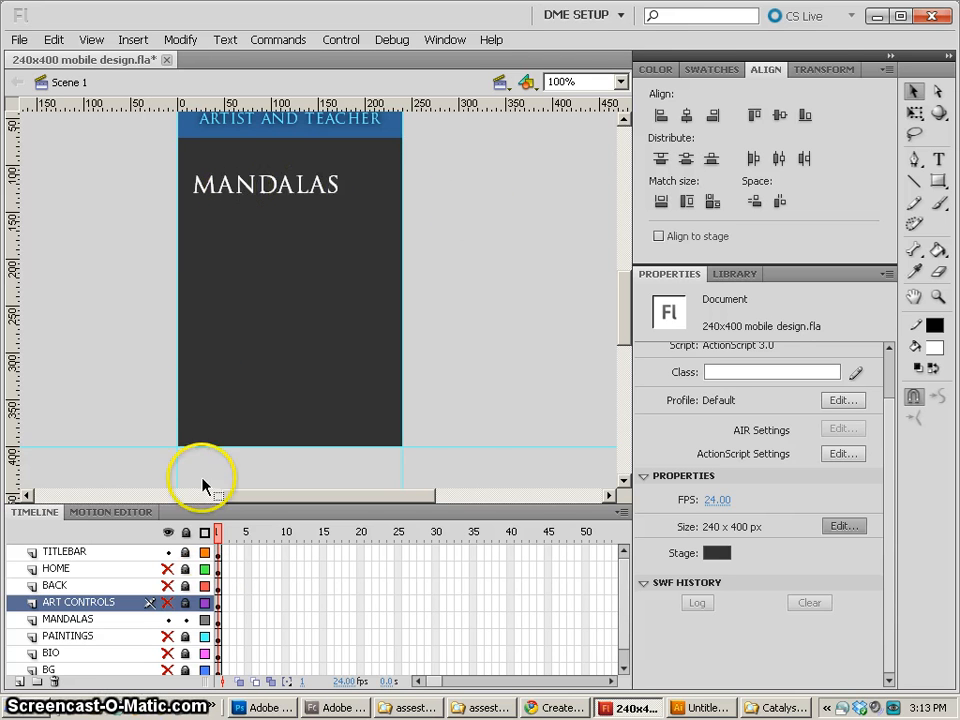
left_click(168, 669)
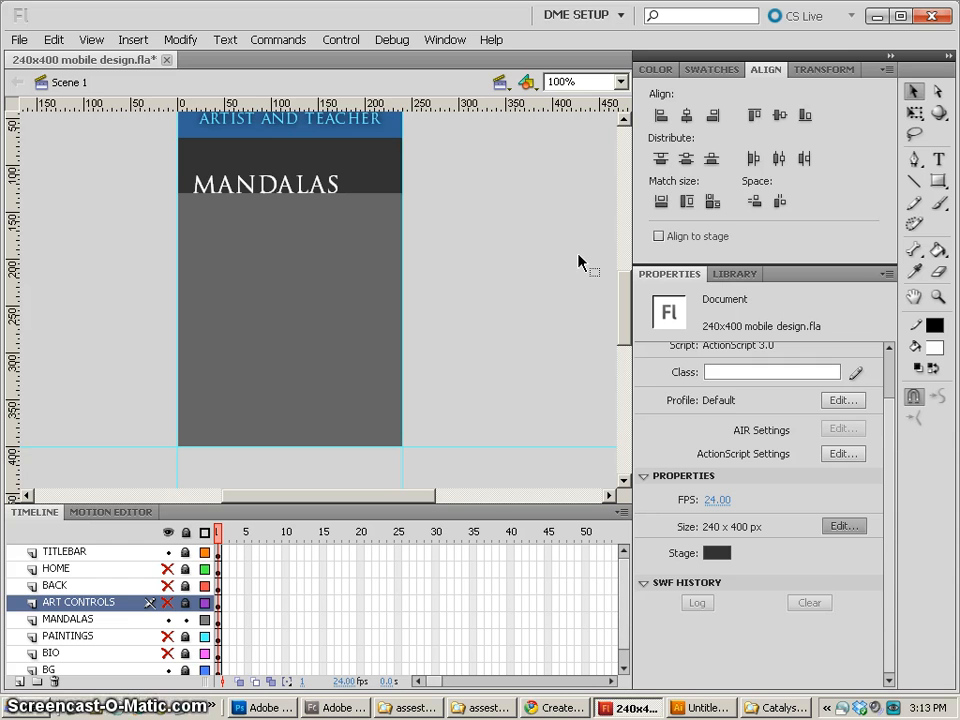
Step: Try to bring mandala1.jpg, mandala2.jpg and mandala3.jpg from the "assests for 240x400 version" folder onto the Flash stage
left_click(414, 708)
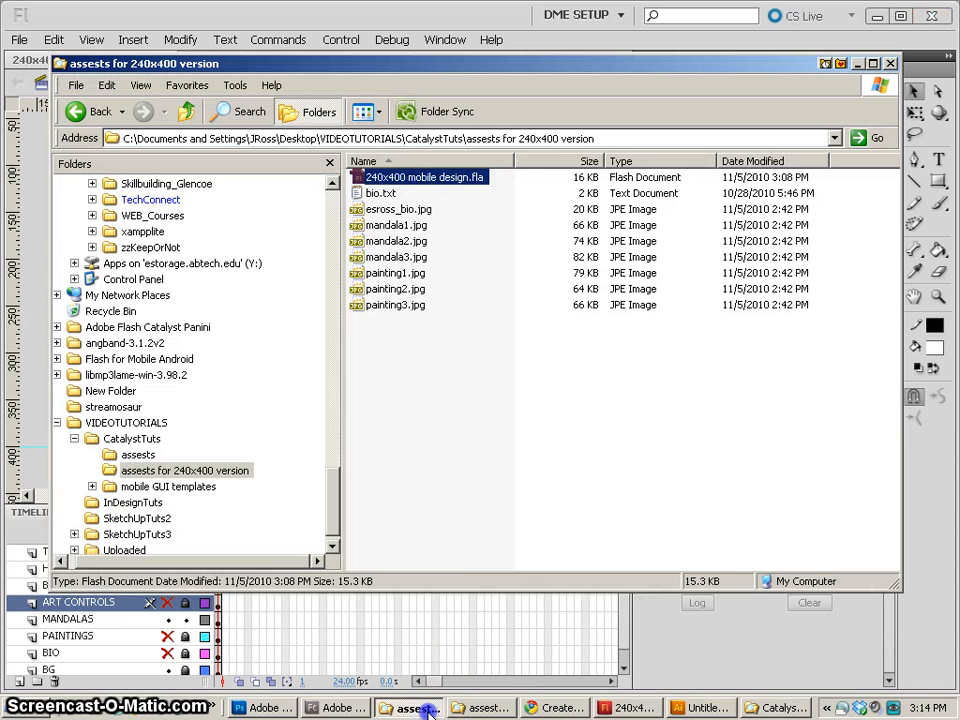
left_click(406, 229)
left_click(400, 258, "shift")
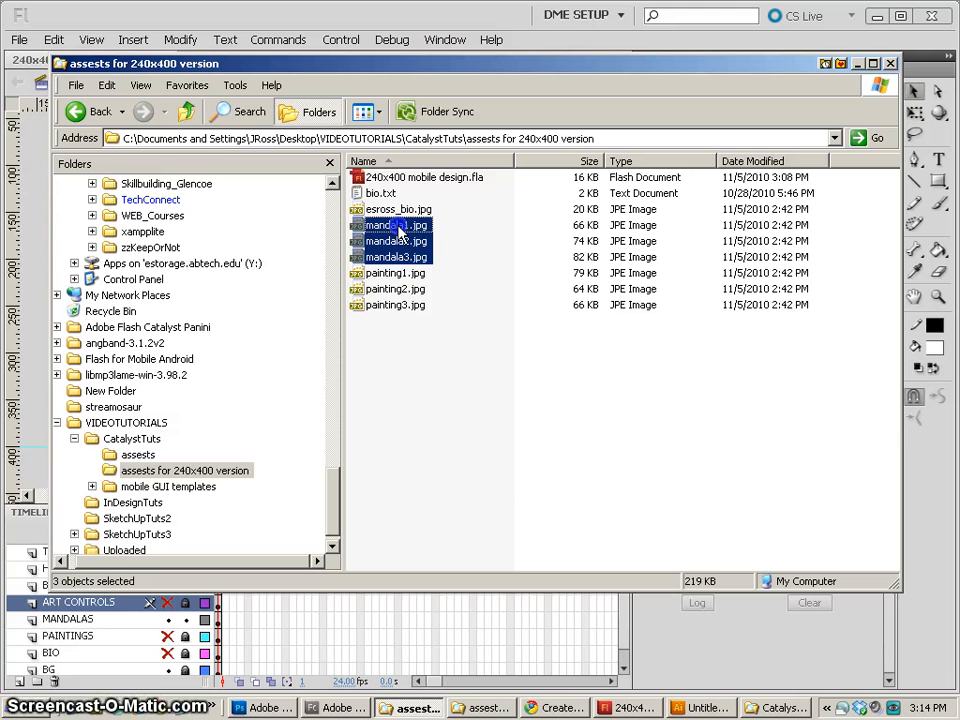
left_click_drag(400, 232, 380, 343)
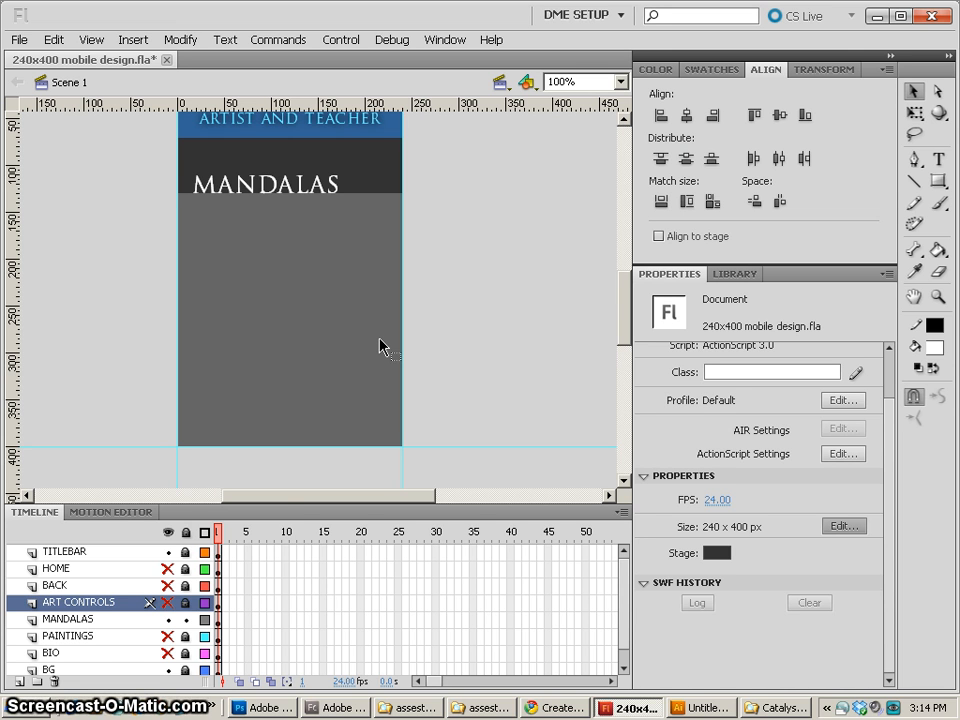
Step: Make MANDALAS the active layer and import the three mandala images from the folder onto the stage, replacing the existing library items
left_click(68, 619)
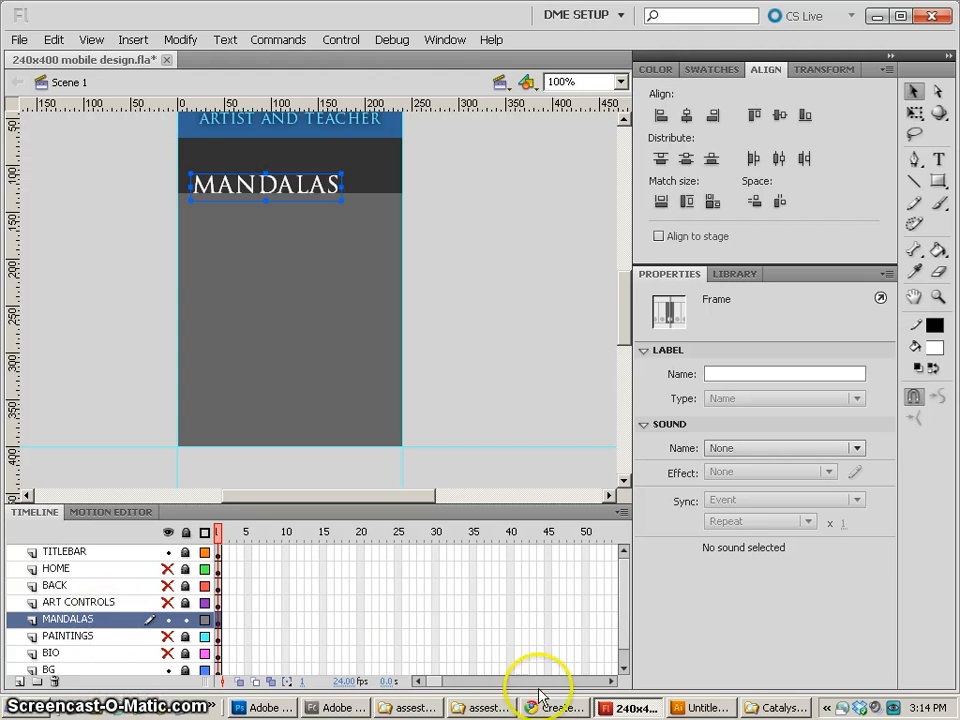
left_click(418, 708)
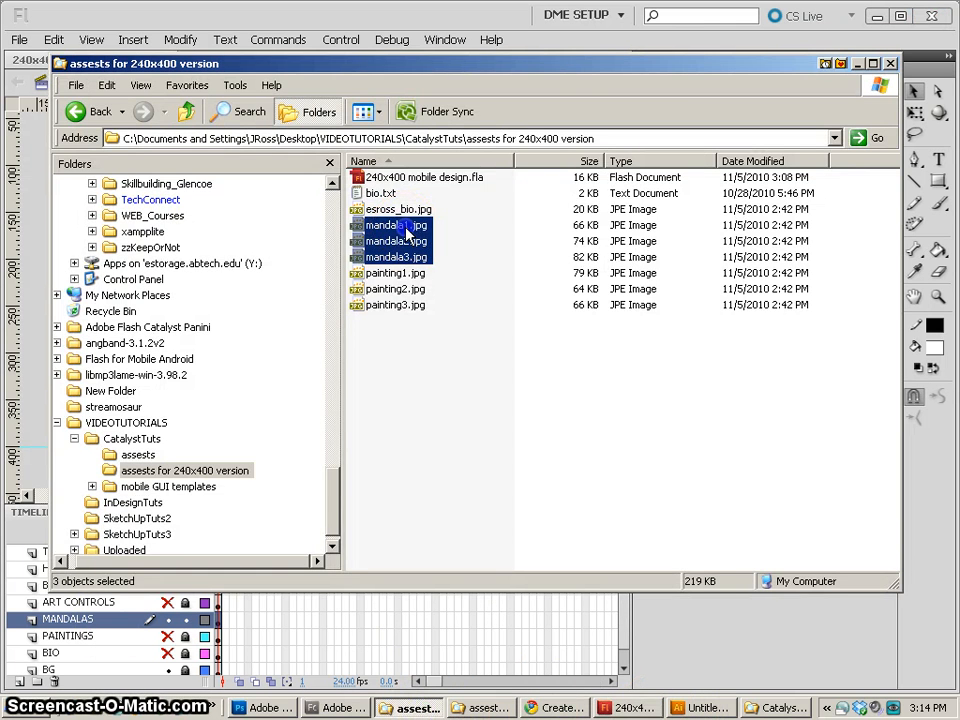
left_click_drag(464, 338, 365, 263)
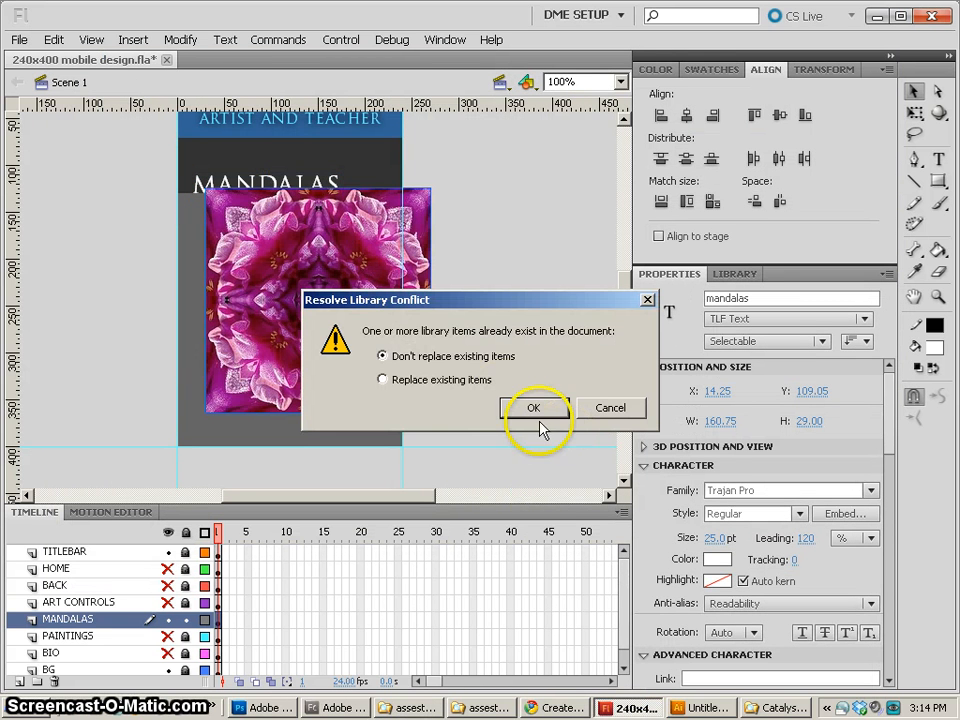
left_click(440, 380)
left_click(533, 407)
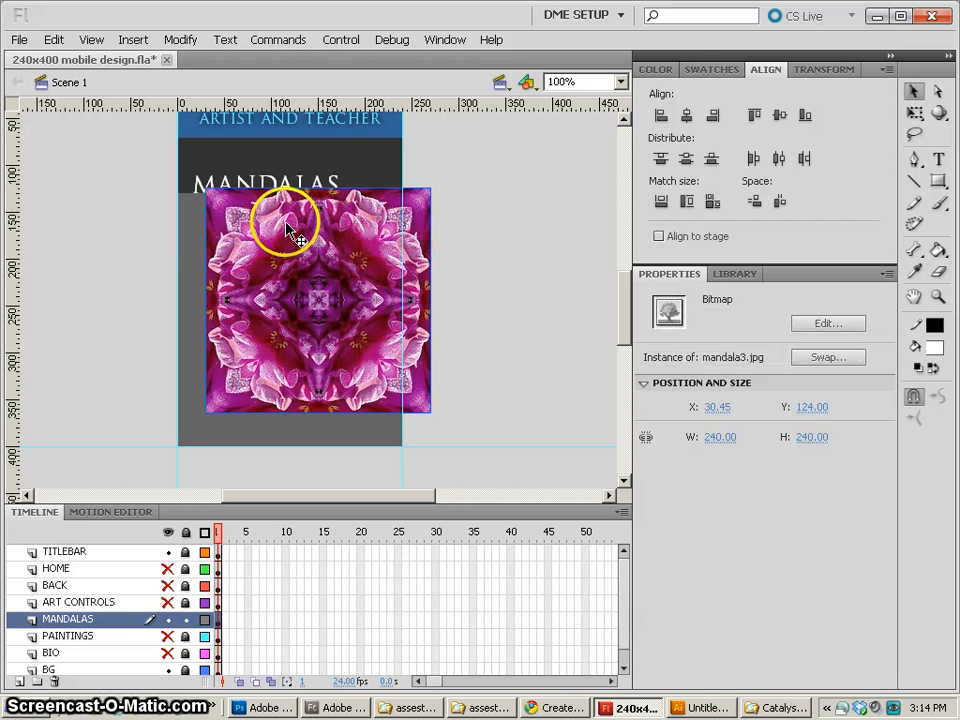
Step: Spread the stacked mandala images apart and place mandala1.jpg at X 0, Y 130 below the MANDALAS heading
mouse_move(266, 221)
left_mouse_down()
mouse_move(372, 252)
mouse_move(457, 216)
left_mouse_up()
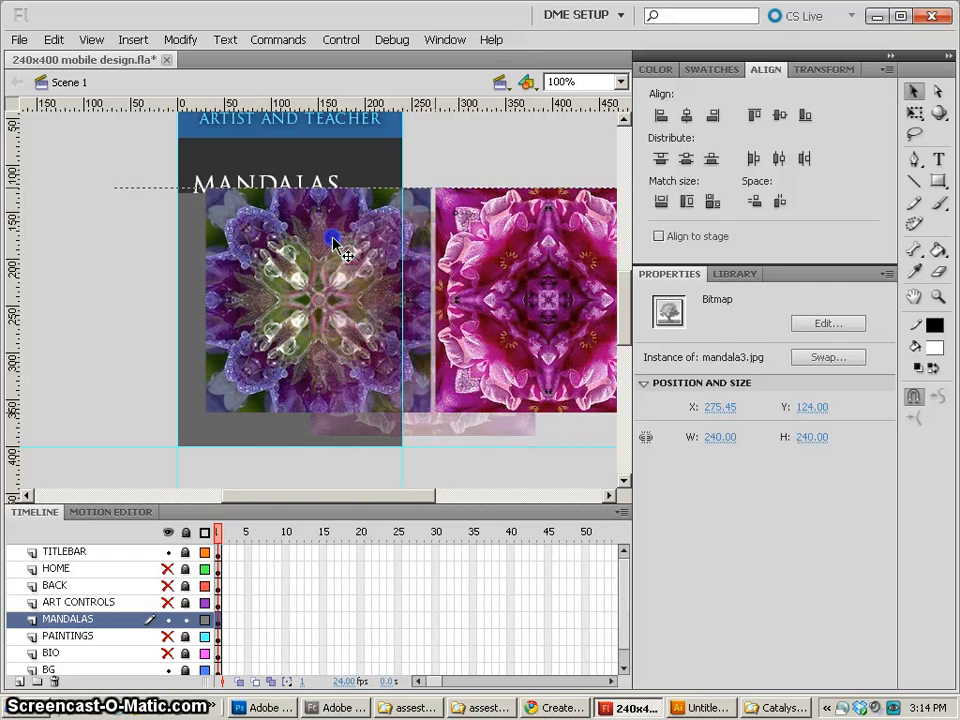
left_click_drag(288, 230, 262, 241)
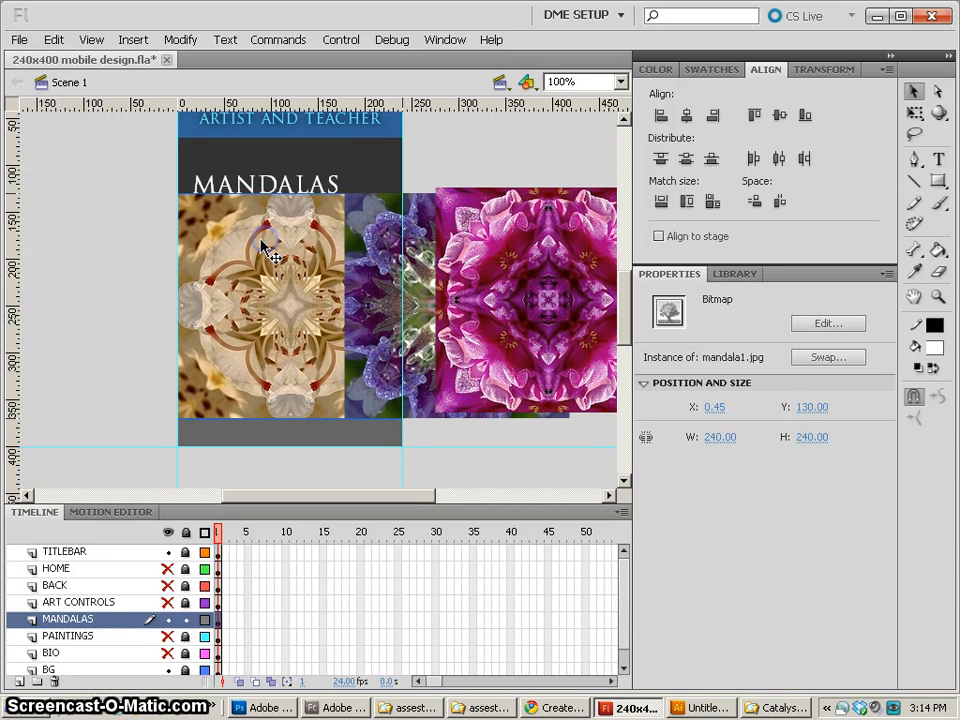
left_click(717, 409)
type("0")
key("Return")
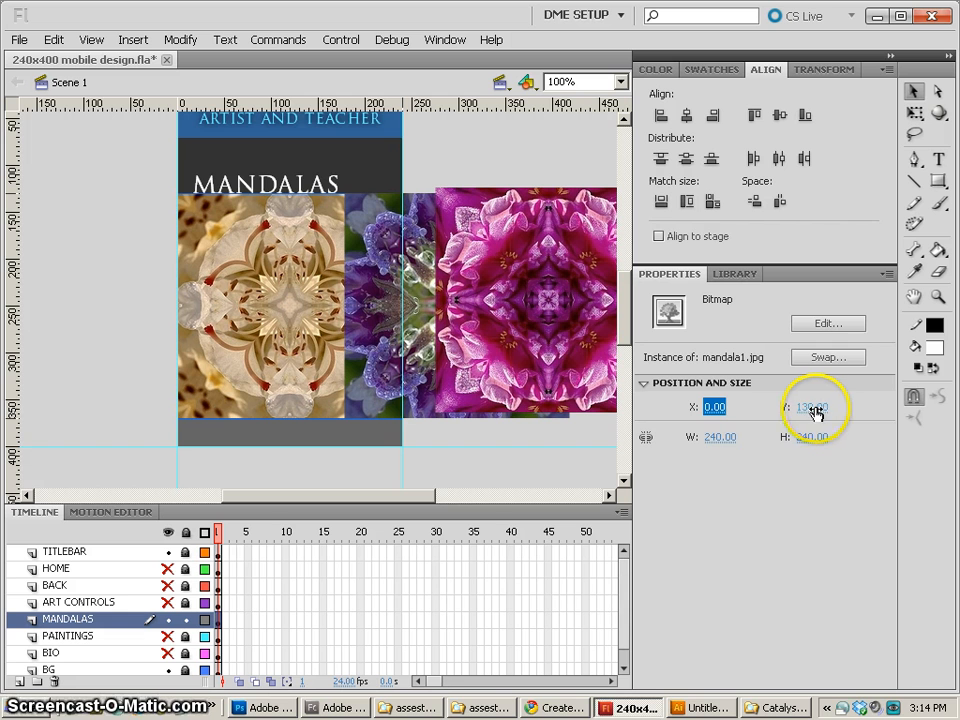
Step: Place mandala2.jpg directly beside the first mandala image at X 240, Y 130
left_click(396, 246)
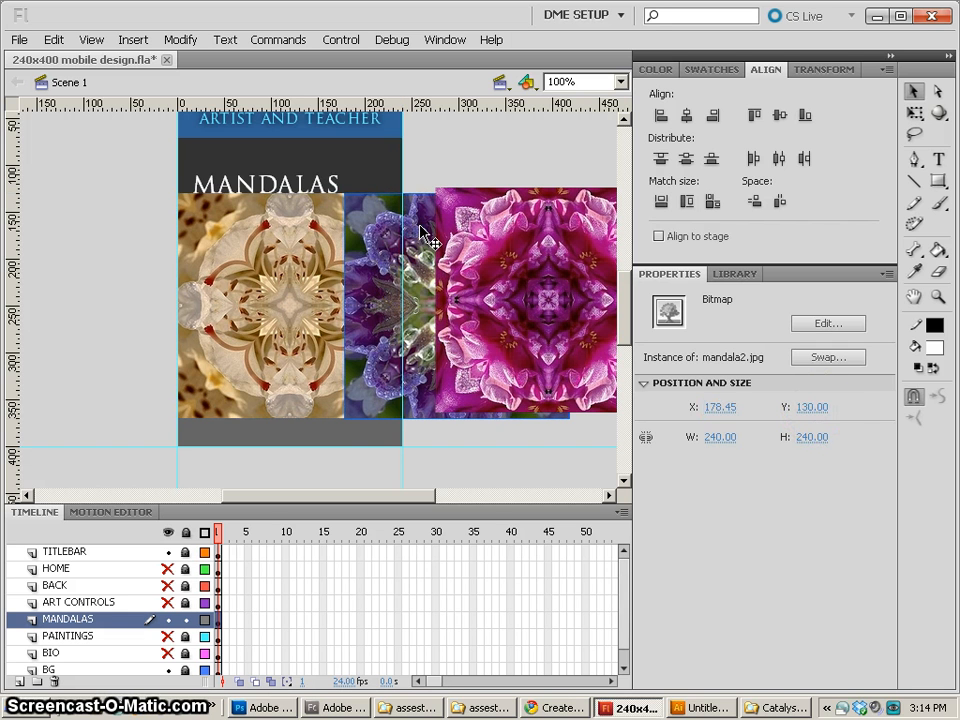
mouse_move(420, 227)
left_mouse_down()
mouse_move(470, 226)
mouse_move(435, 228)
left_mouse_up()
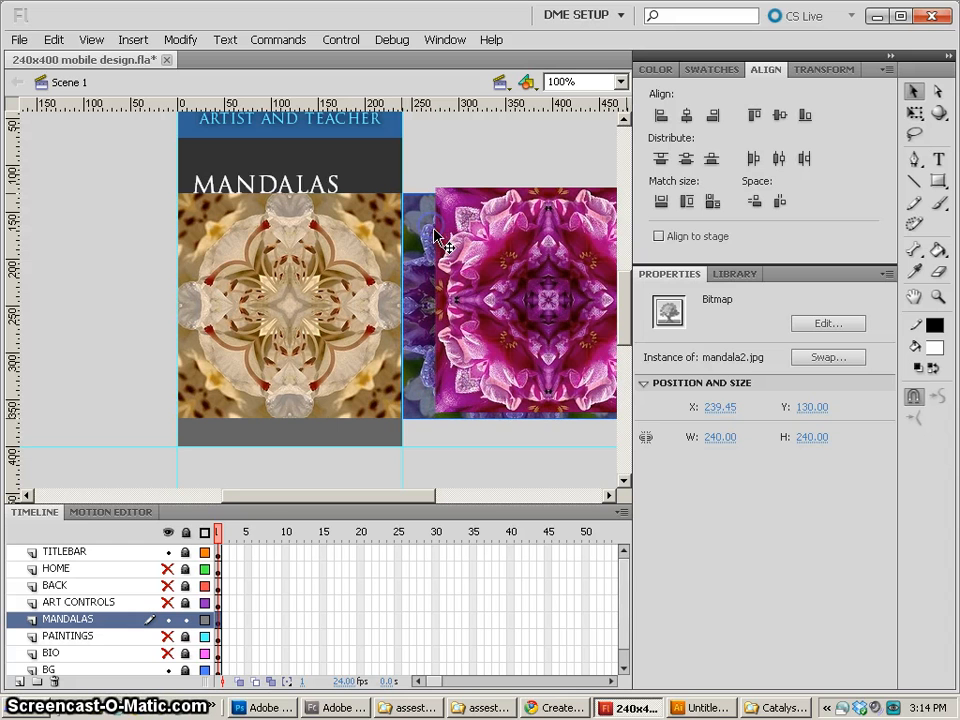
left_click(719, 412)
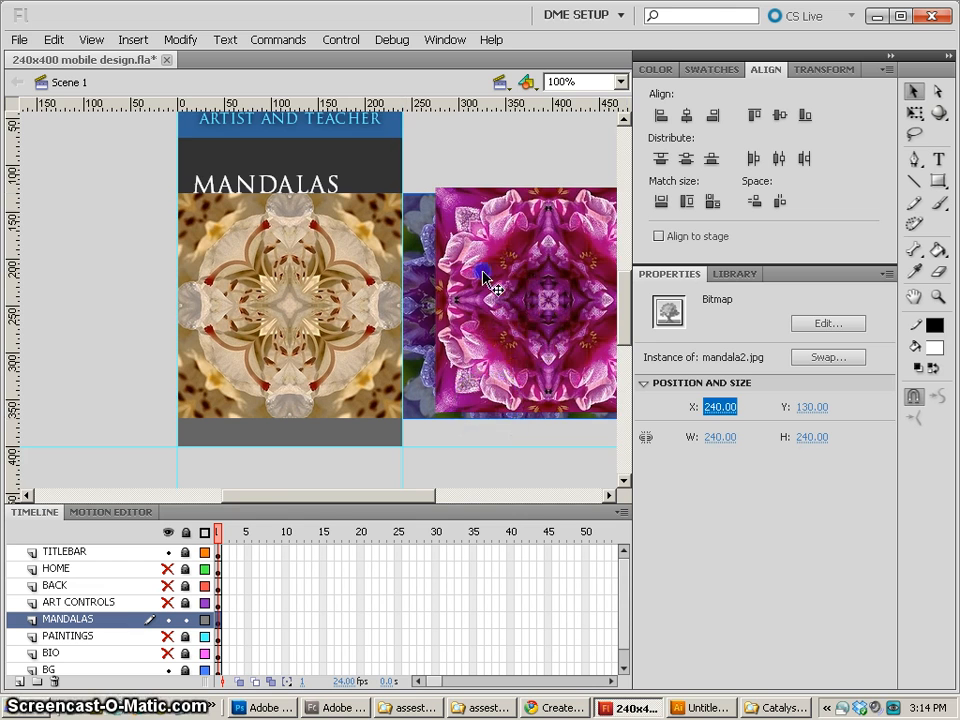
Step: Place mandala3.jpg directly beside the second mandala image at X 480, Y 130
key("space")
mouse_move(486, 275)
left_mouse_down()
mouse_move(561, 304)
mouse_move(364, 297)
mouse_move(493, 262)
left_mouse_up()
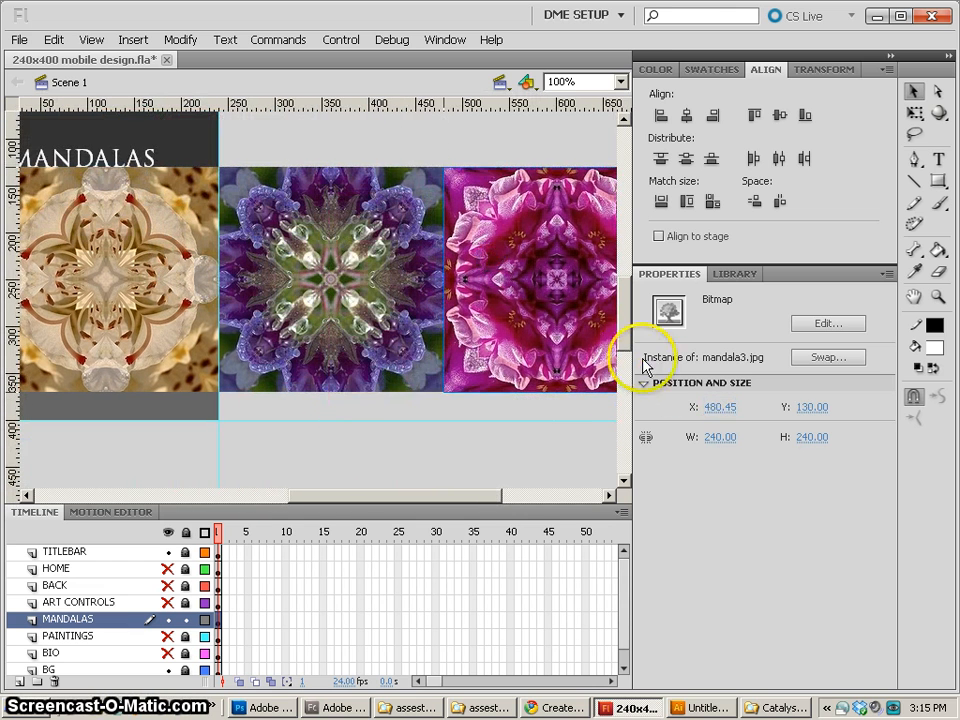
left_click(719, 407)
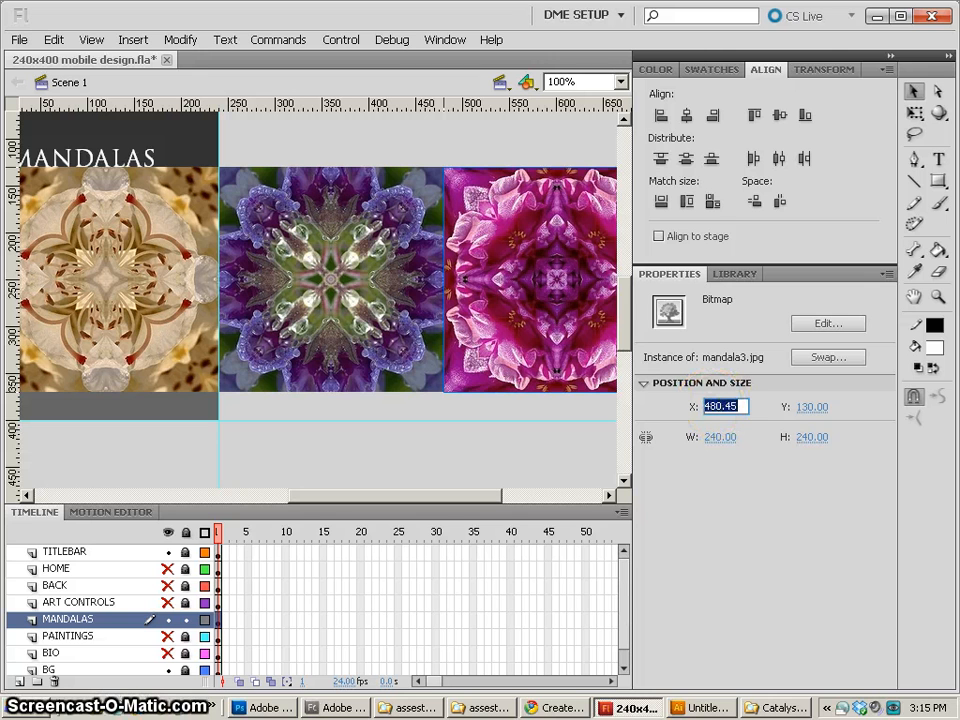
key("Return")
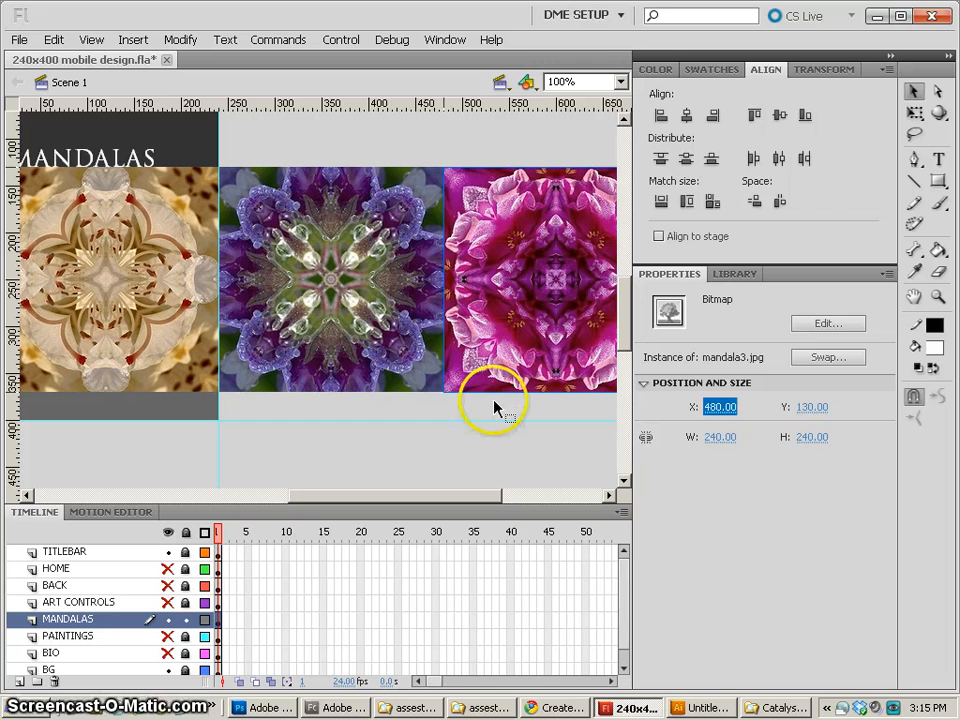
Step: Check the positions of the three mandala images in the row, ending with mandala1.jpg selected
left_click(487, 452)
left_click(487, 368)
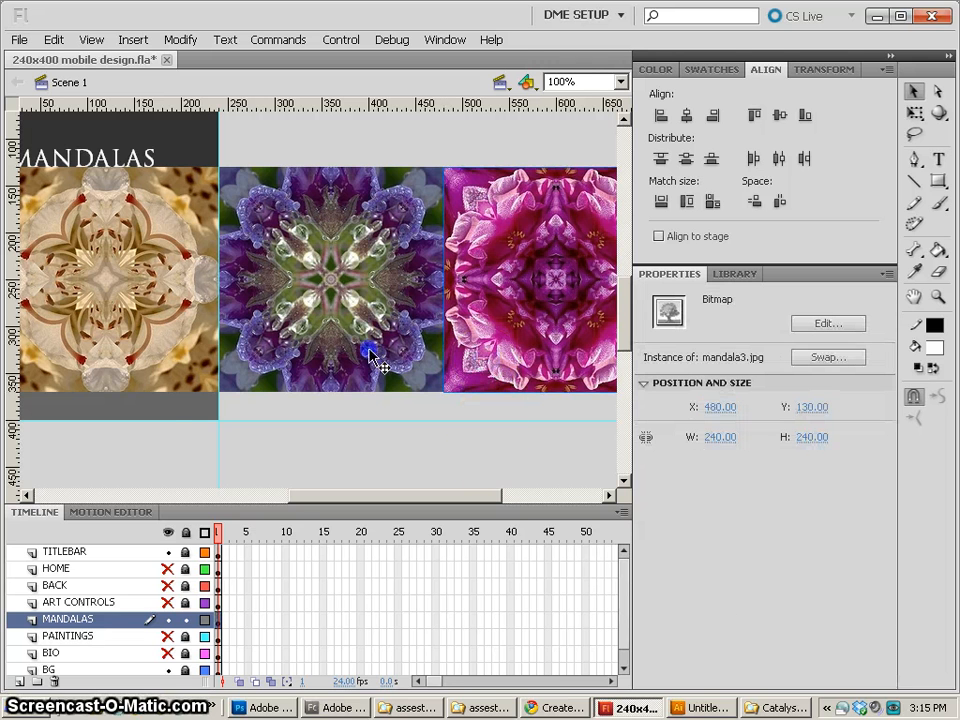
left_click(369, 349)
left_click(184, 328)
left_click_drag(204, 435, 474, 452)
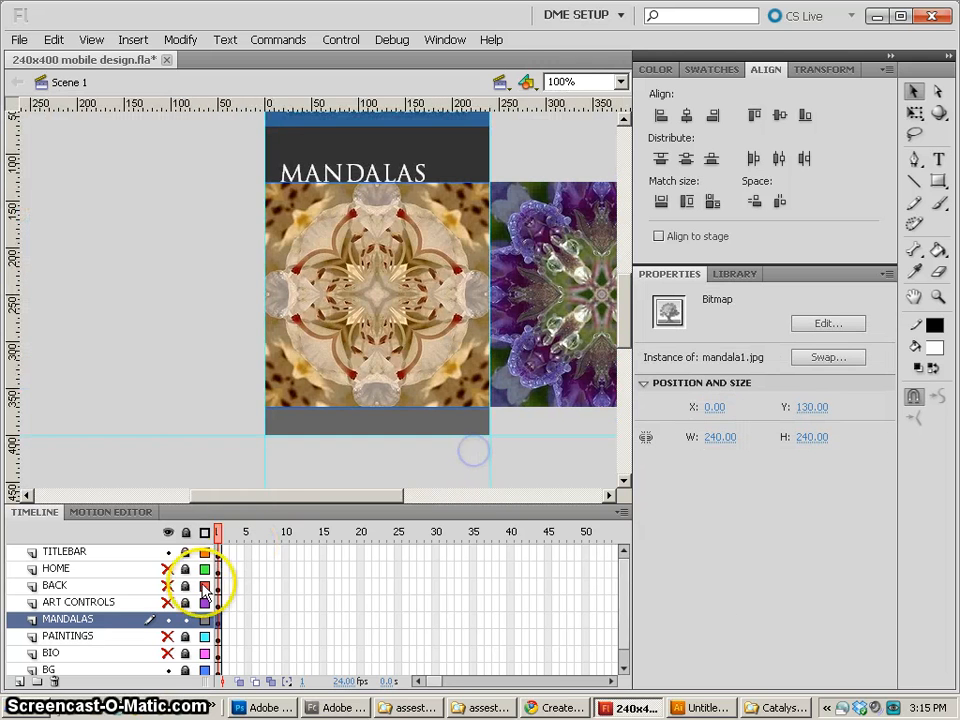
Step: Show and unlock the ART CONTROLS layer and delete the three stray mandala copies from it
left_click(167, 602)
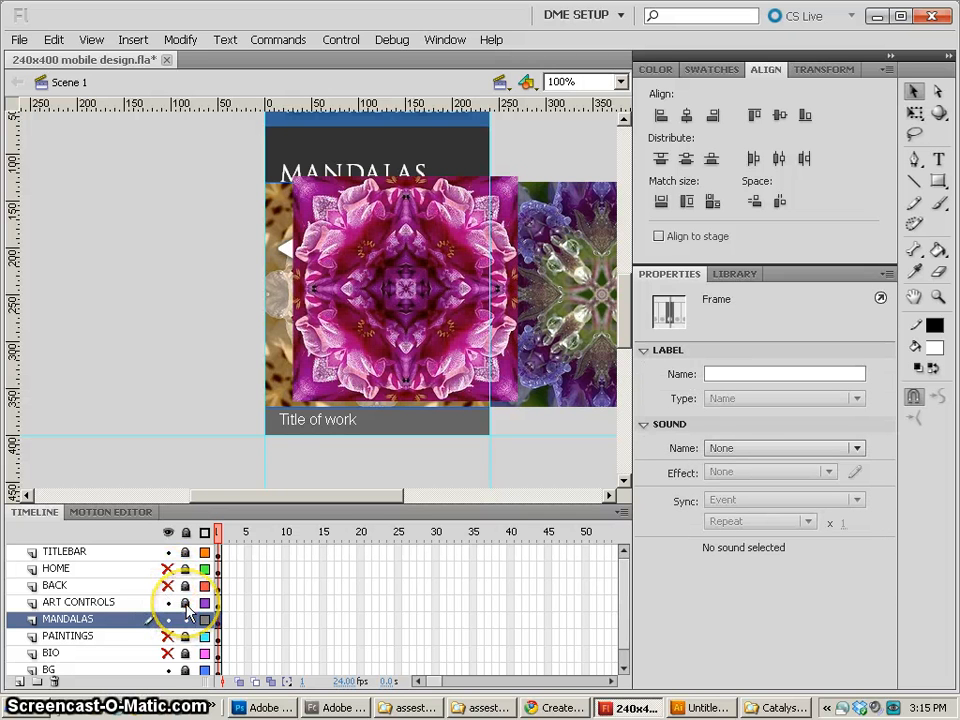
left_click(278, 335)
left_click(174, 199)
left_click_drag(290, 149, 194, 159)
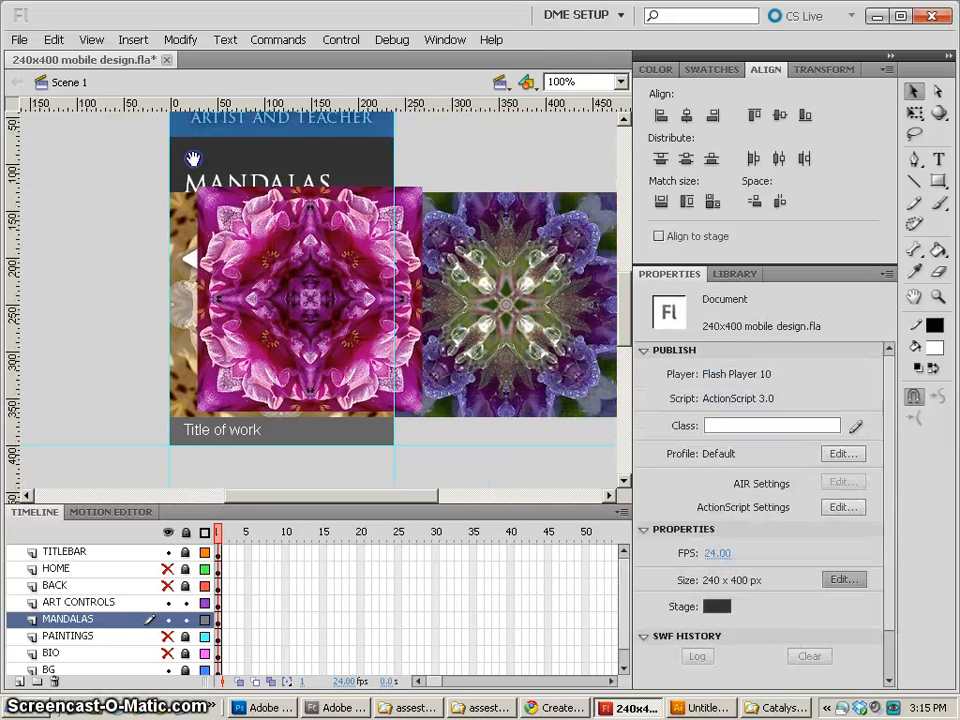
left_click(350, 213)
key("Delete")
left_click(407, 197)
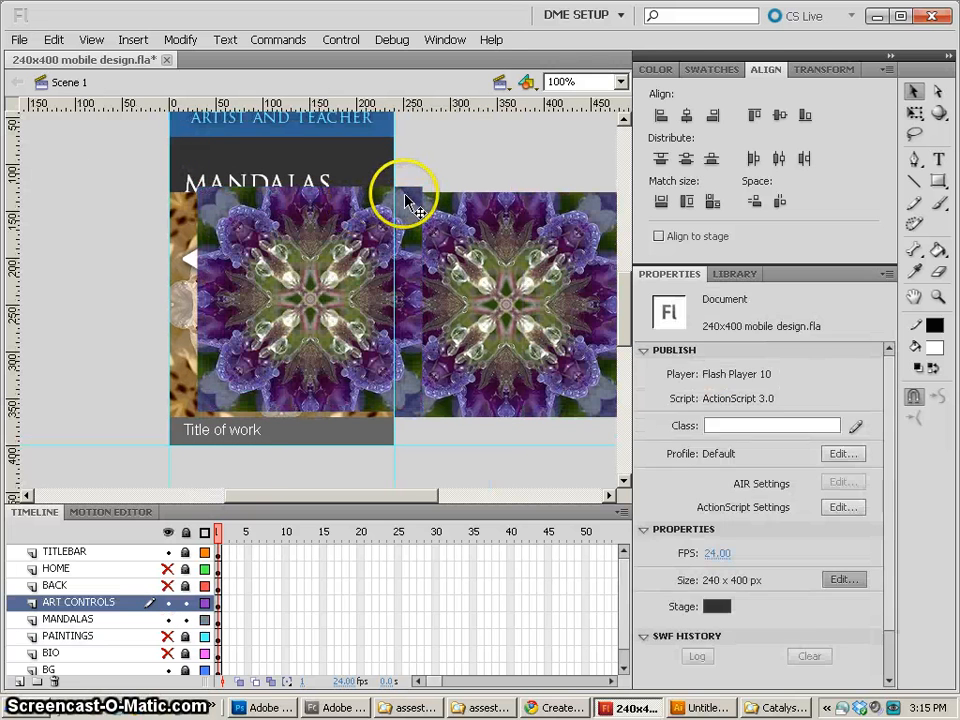
key("Delete")
left_click(407, 197)
key("Delete")
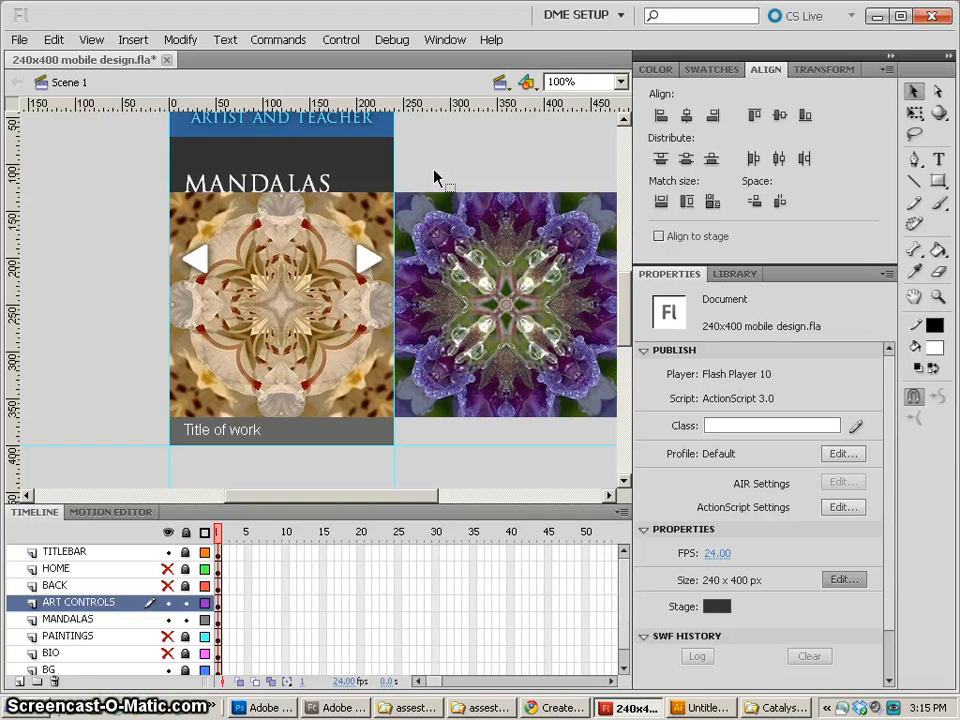
Step: Move the two white arrows down together to Y 234.60, level with the centre of the first mandala
left_click(197, 258)
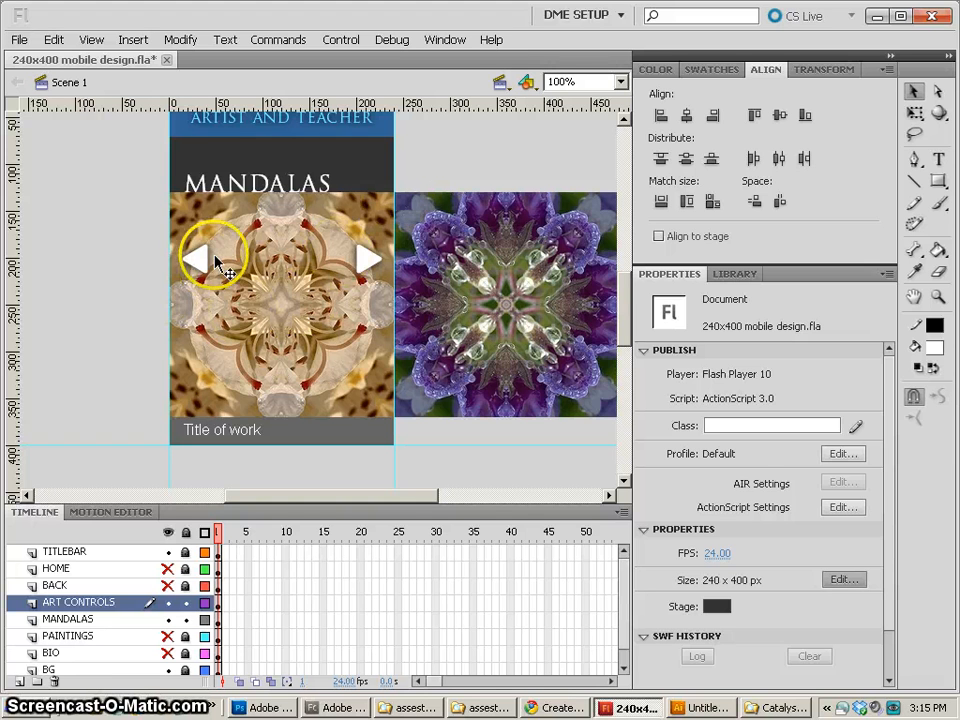
left_click(366, 260, "shift")
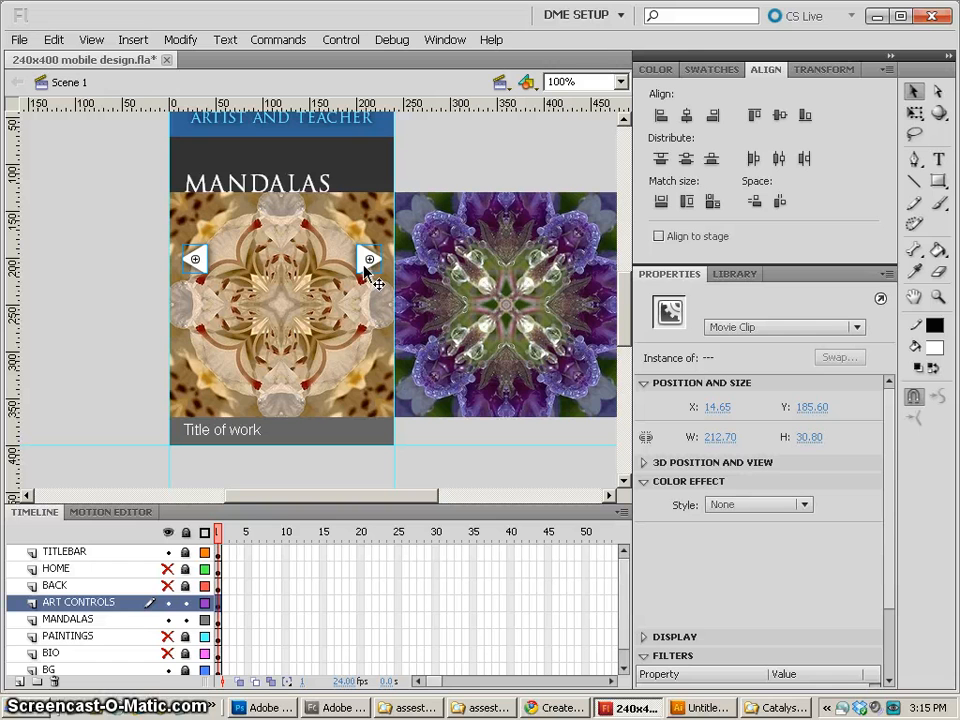
left_click_drag(363, 269, 363, 315)
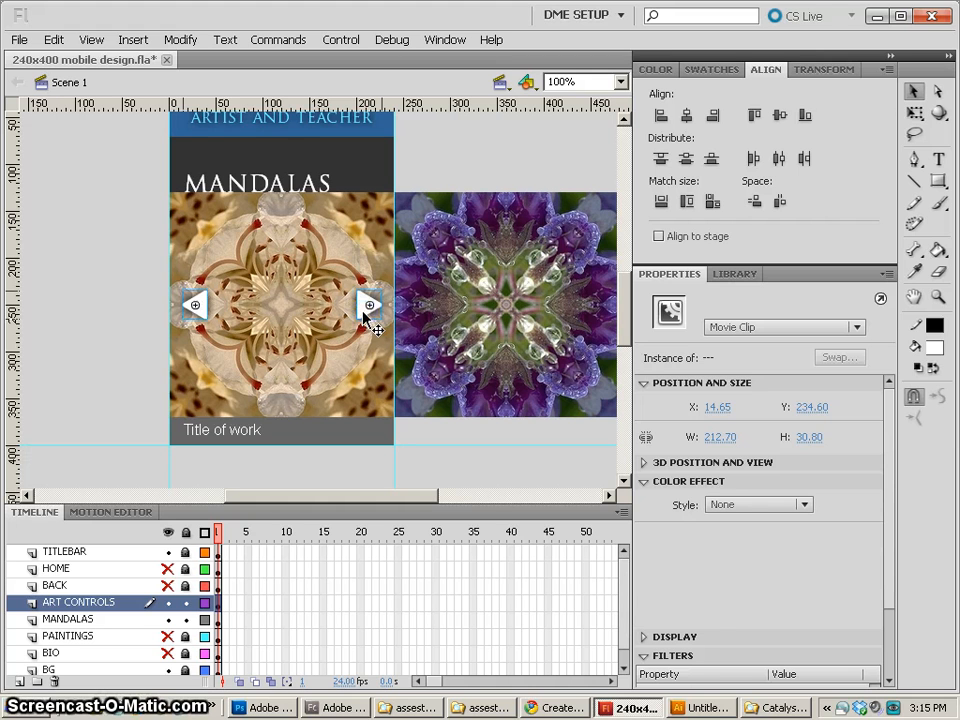
left_click(64, 300)
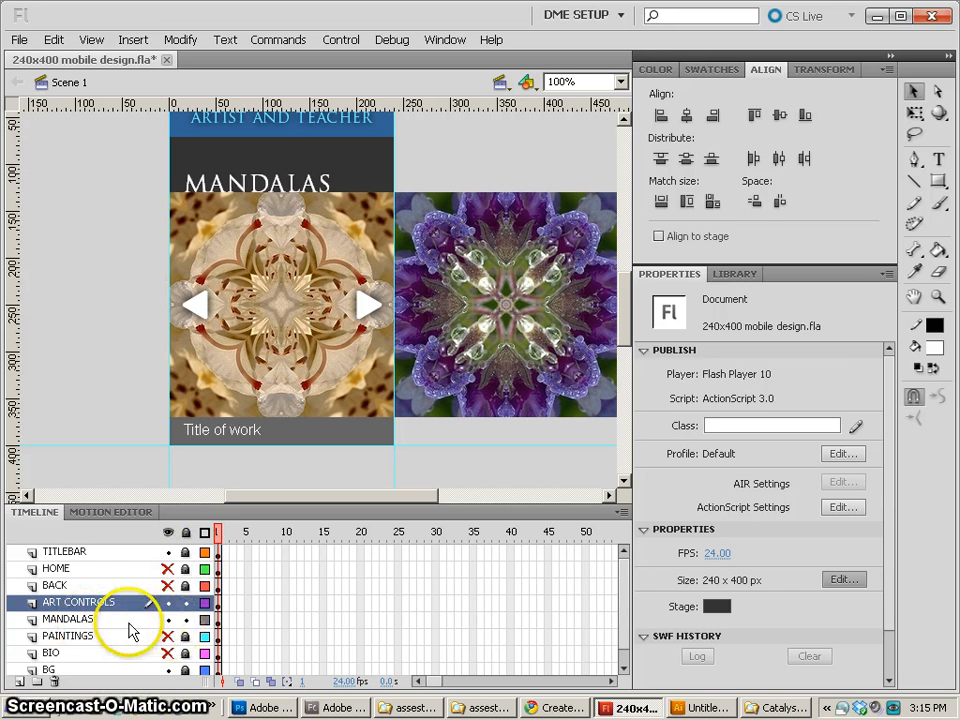
Step: Hide and lock the MANDALAS layer, lock ART CONTROLS, and make the PAINTINGS layer visible, unlocked and active
left_click(86, 619)
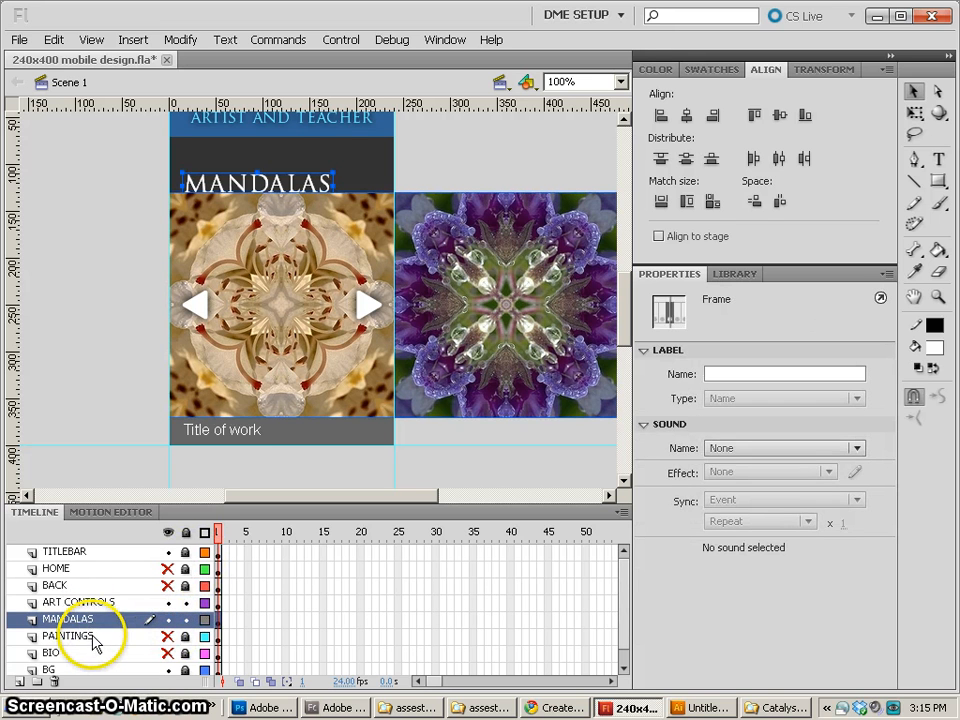
left_click(168, 620)
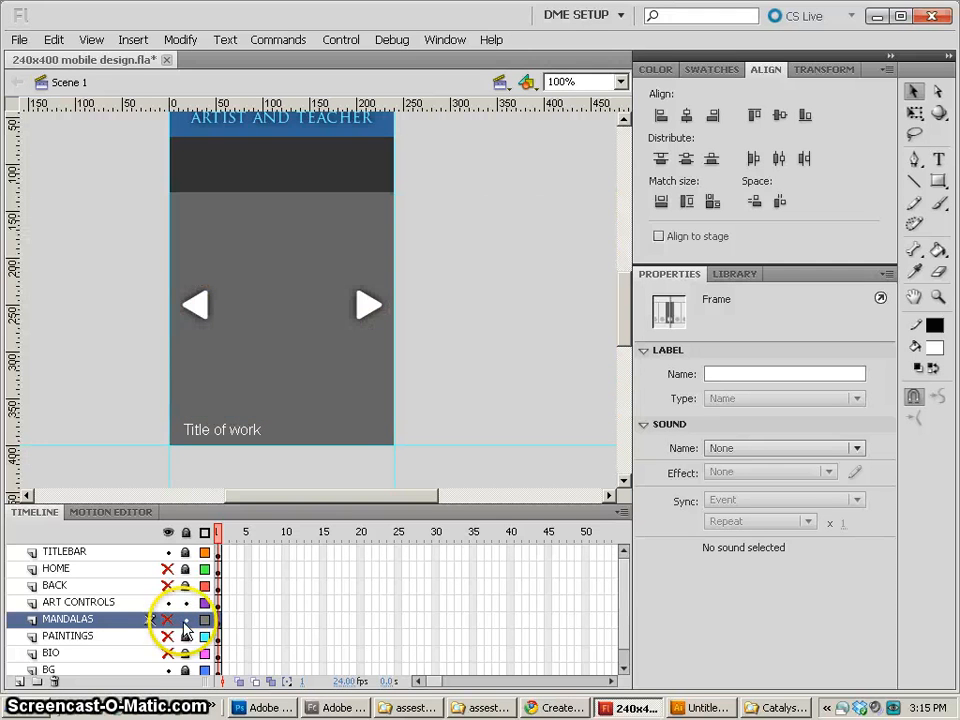
left_click(186, 603)
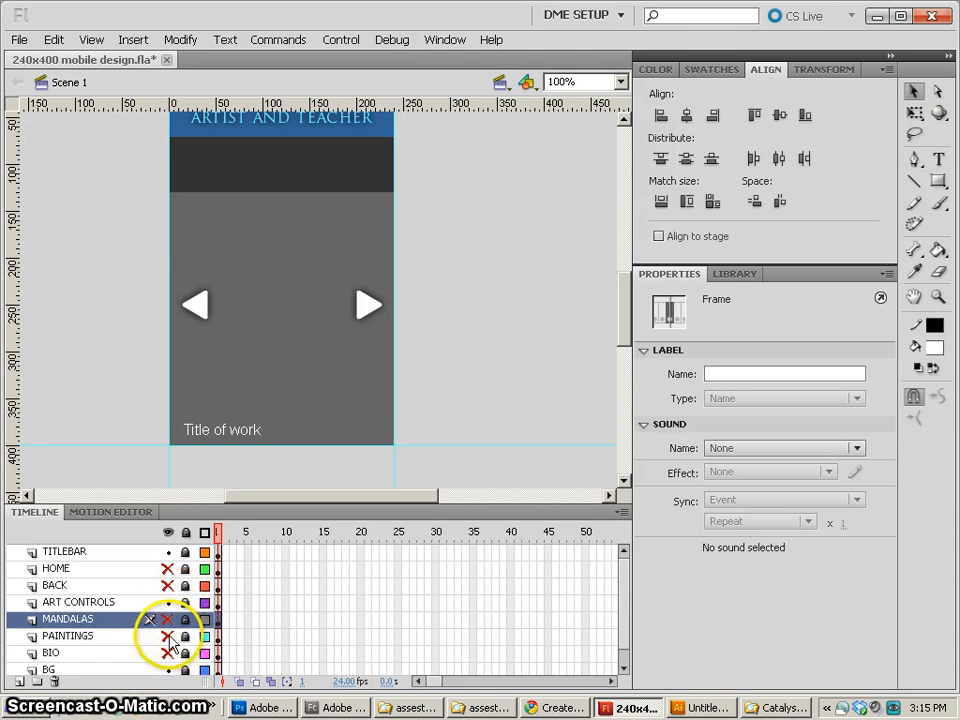
left_click(168, 636)
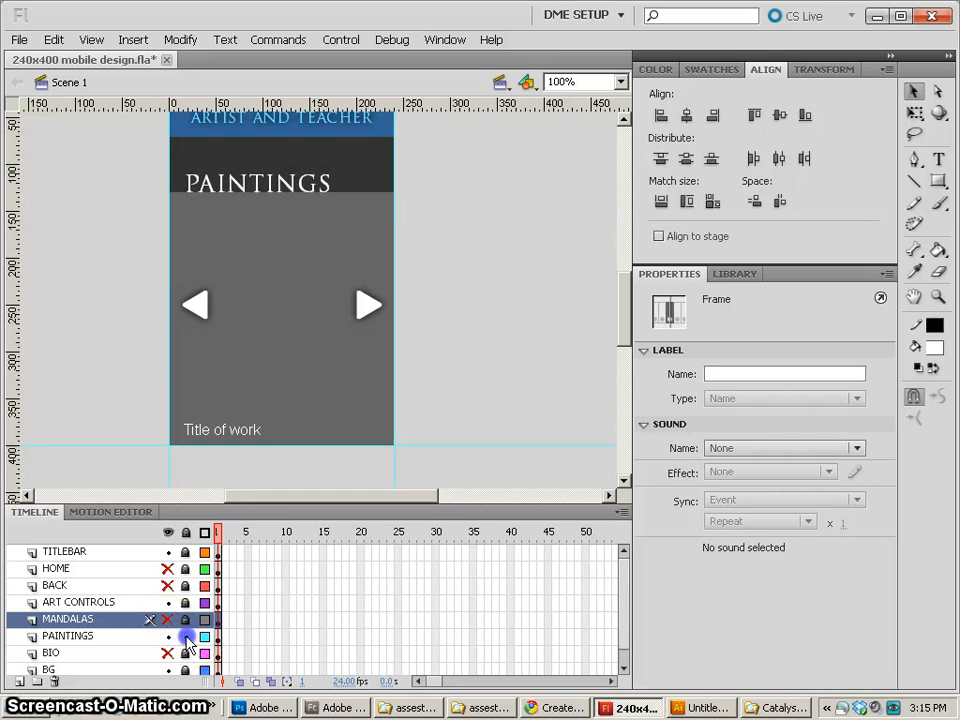
left_click(72, 636)
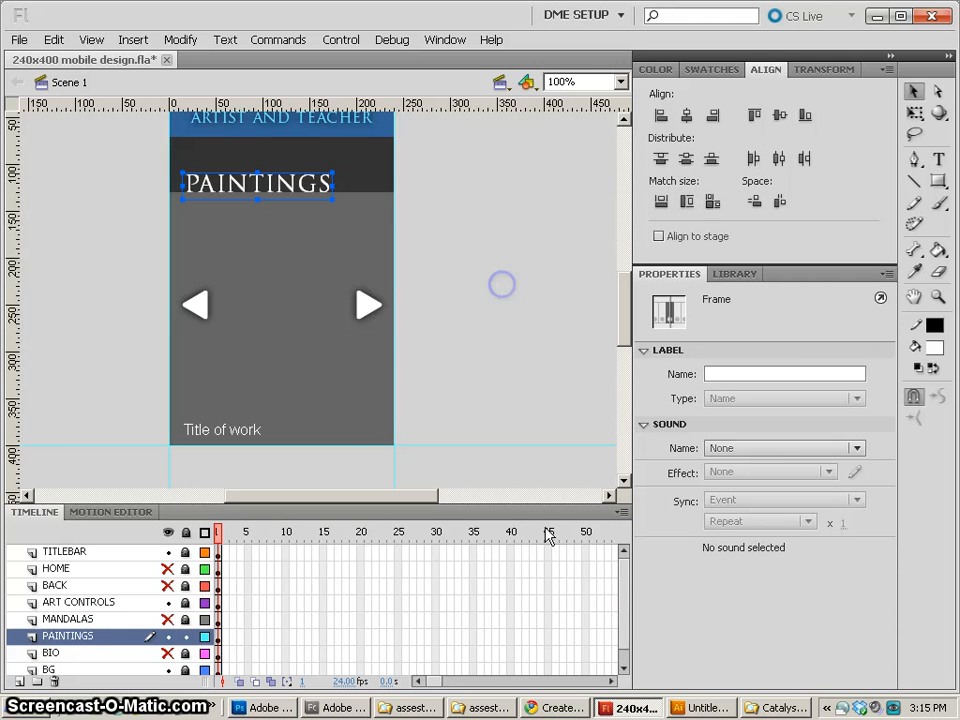
Step: Bring painting1.jpg, painting2.jpg and painting3.jpg from the 240x400 assets folder onto the PAINTINGS layer
left_click(410, 707)
left_click(395, 273)
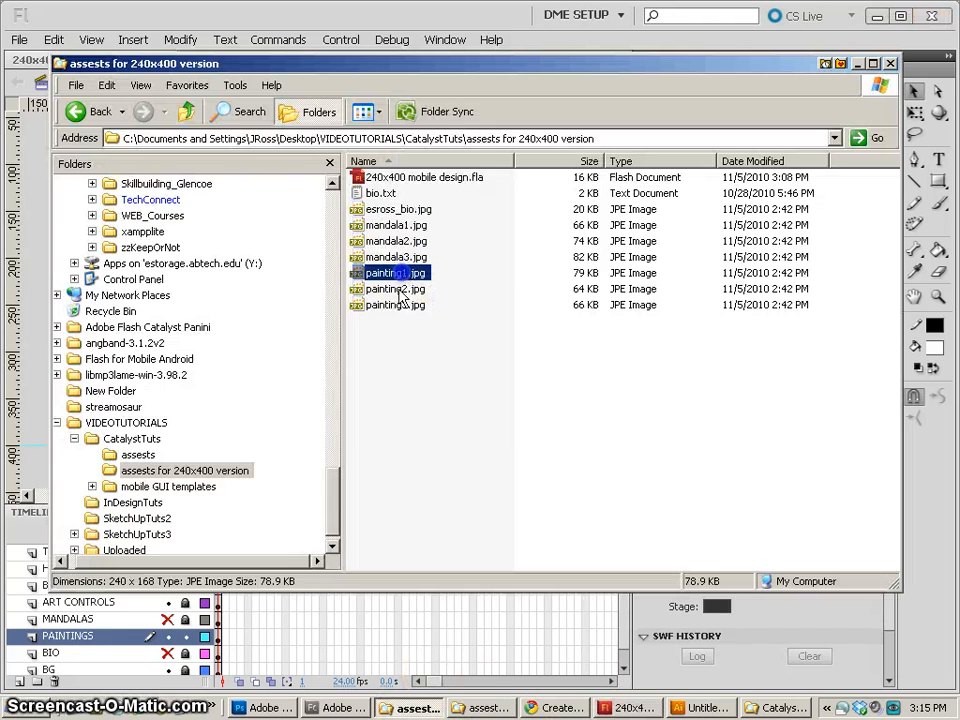
left_click(395, 304, "shift")
mouse_move(392, 290)
left_mouse_down()
mouse_move(388, 278)
mouse_move(520, 402)
mouse_move(625, 710)
mouse_move(420, 370)
left_mouse_up()
left_click(283, 256)
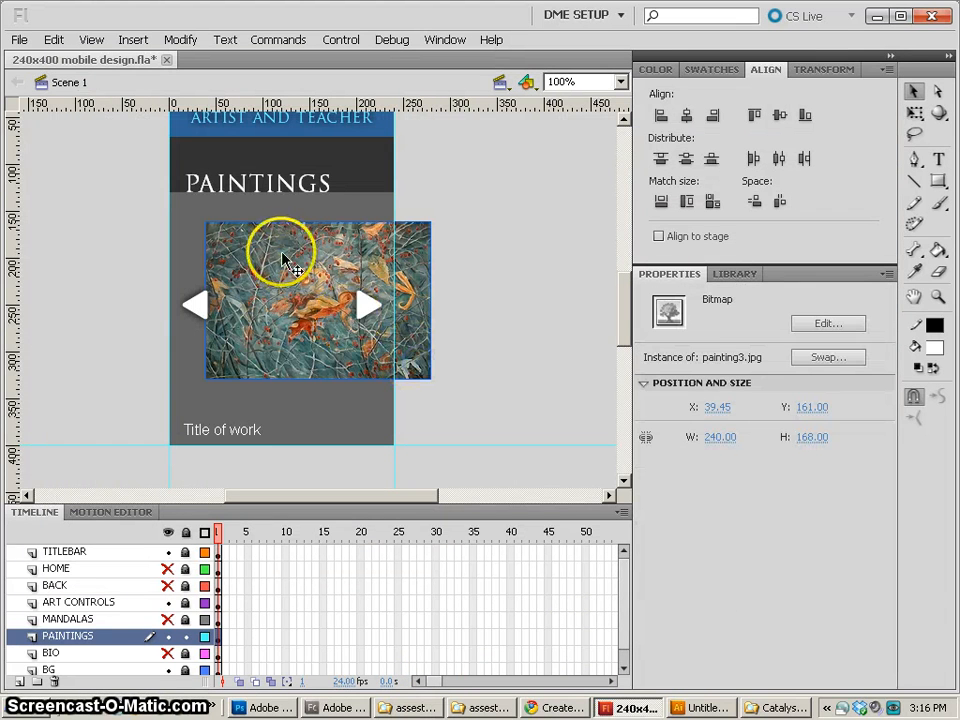
Step: Spread the stacked paintings apart and place painting1.jpg at X 0, Y 130 below the PAINTINGS heading
left_click_drag(266, 251, 470, 245)
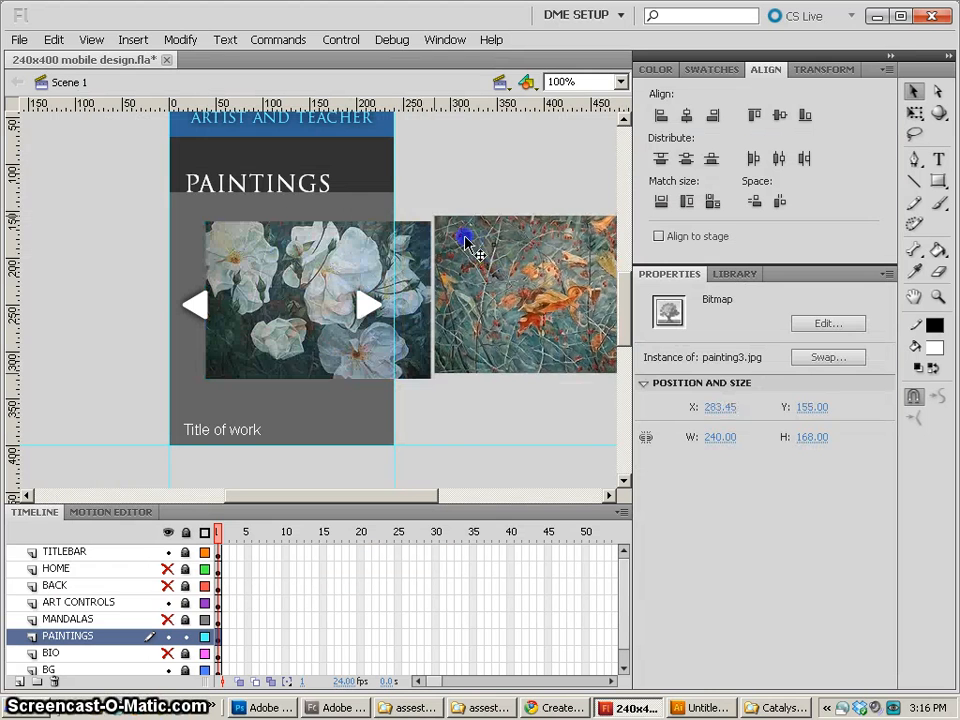
mouse_move(300, 266)
left_mouse_down()
mouse_move(507, 268)
mouse_move(291, 253)
mouse_move(254, 224)
mouse_move(257, 233)
left_mouse_up()
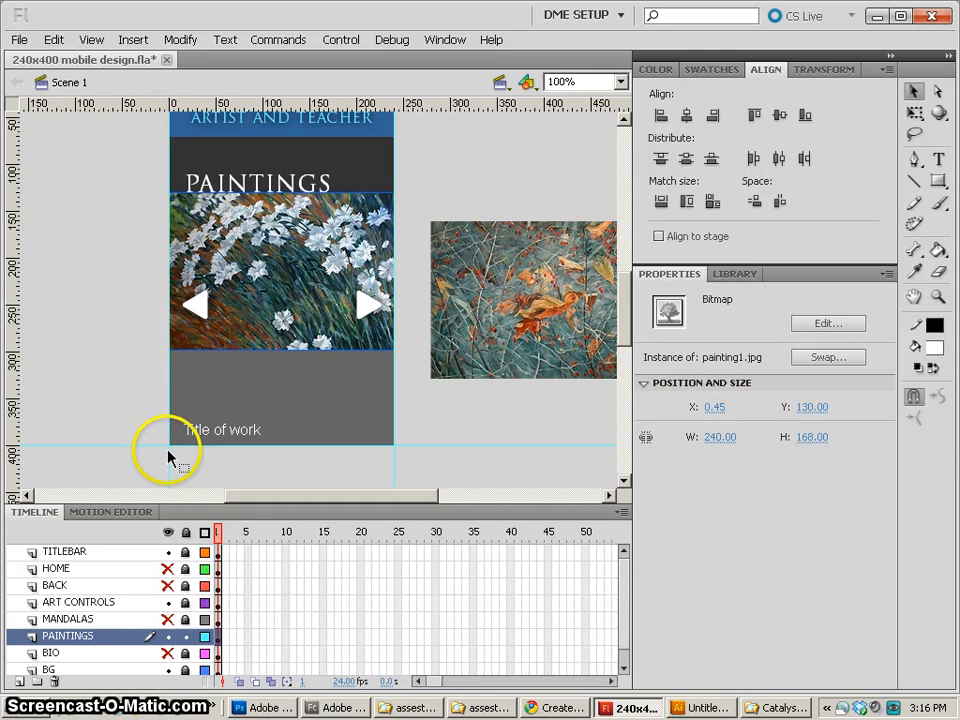
left_click(716, 407)
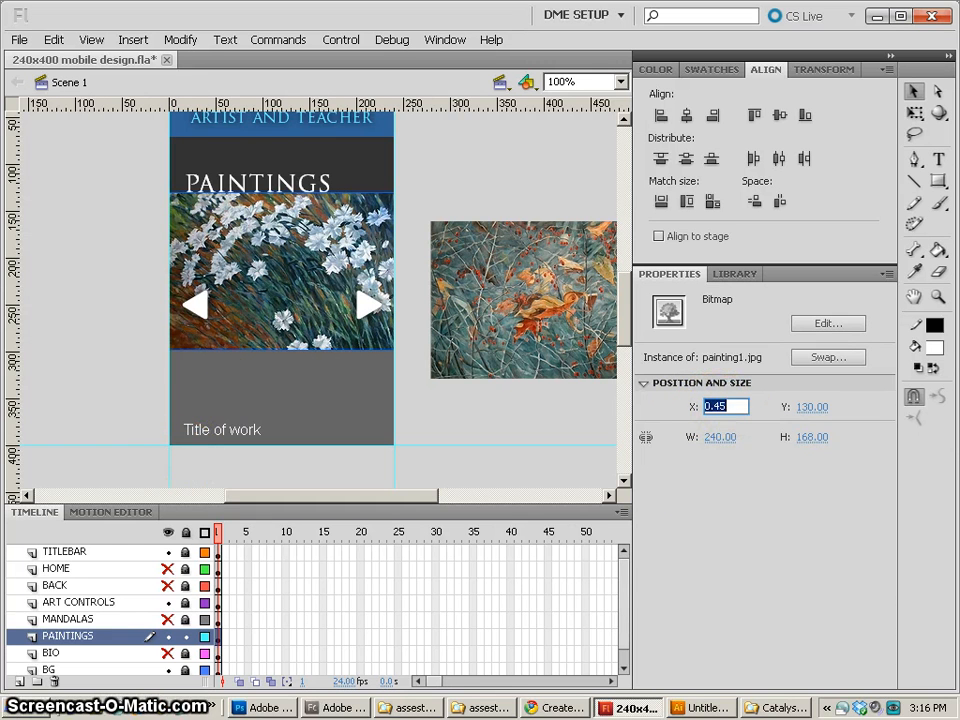
type("0")
key("Return")
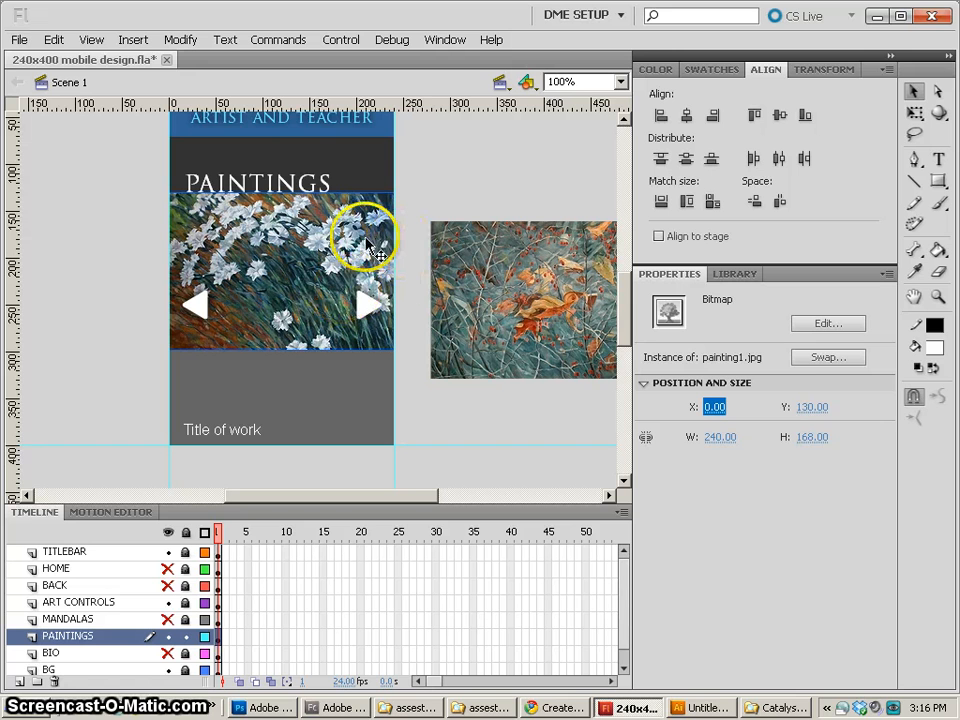
Step: Place painting3.jpg directly beside the first painting at X 240, Y 130
mouse_move(531, 242)
left_mouse_down()
mouse_move(499, 272)
mouse_move(467, 247)
left_mouse_up()
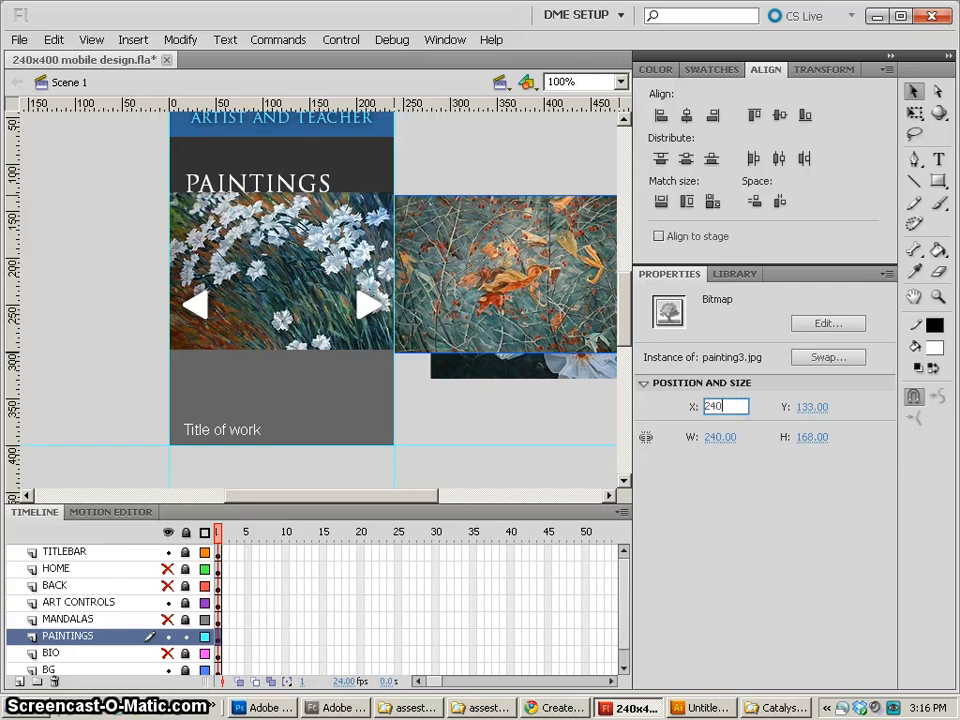
key("Return")
left_click(812, 407)
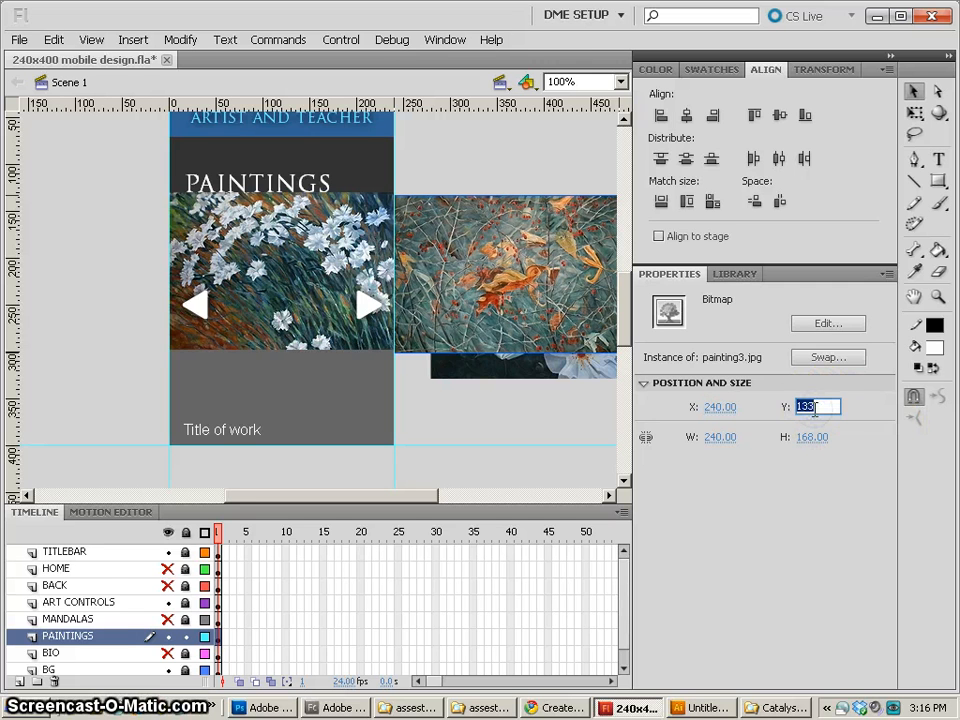
key("Return")
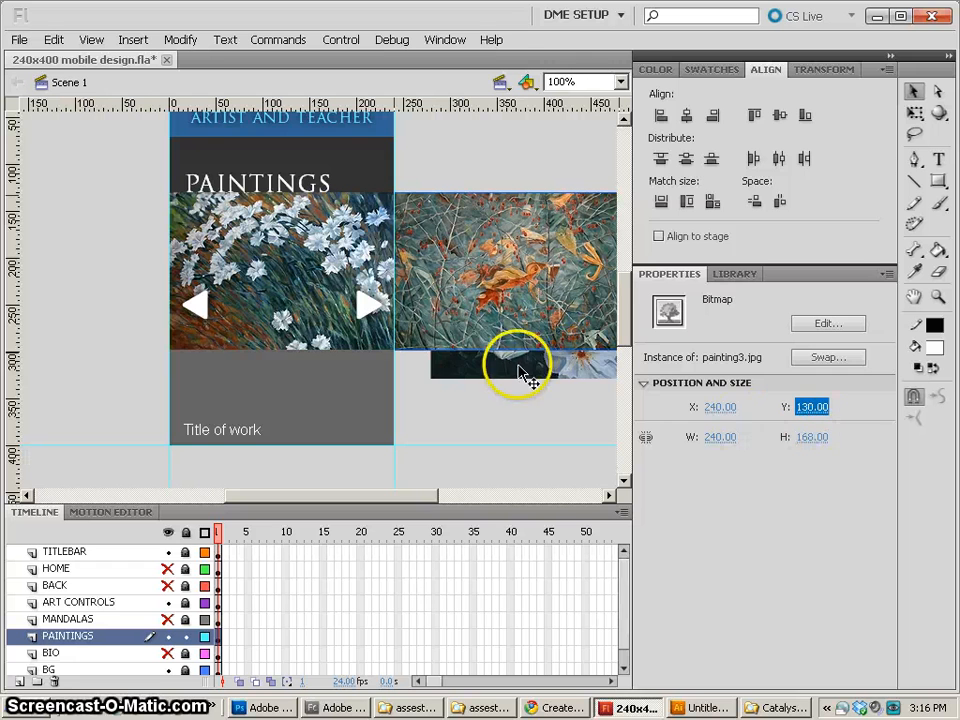
Step: Place painting2.jpg at X 480, Y 130 as the last image in the paintings row
left_click_drag(519, 367, 534, 383)
left_click(720, 409)
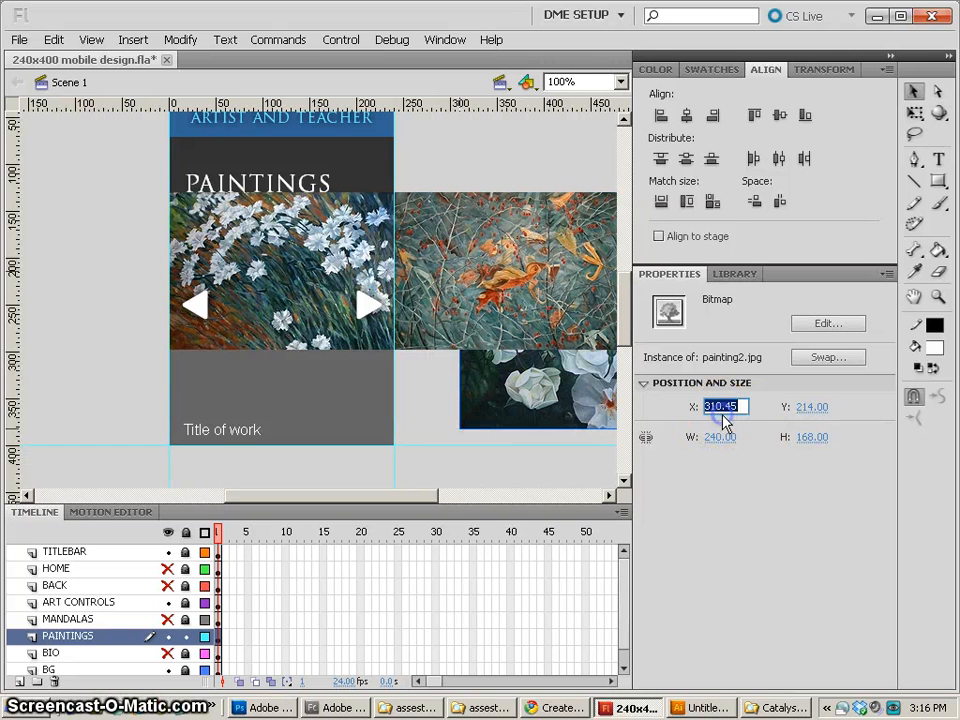
type("480")
key("Return")
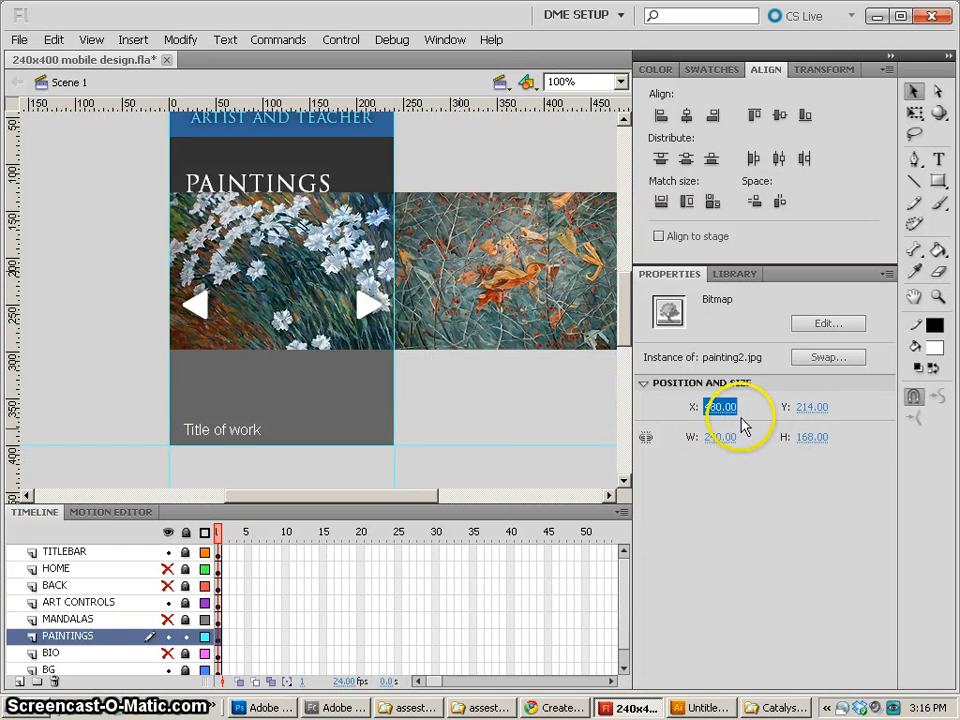
left_click(814, 406)
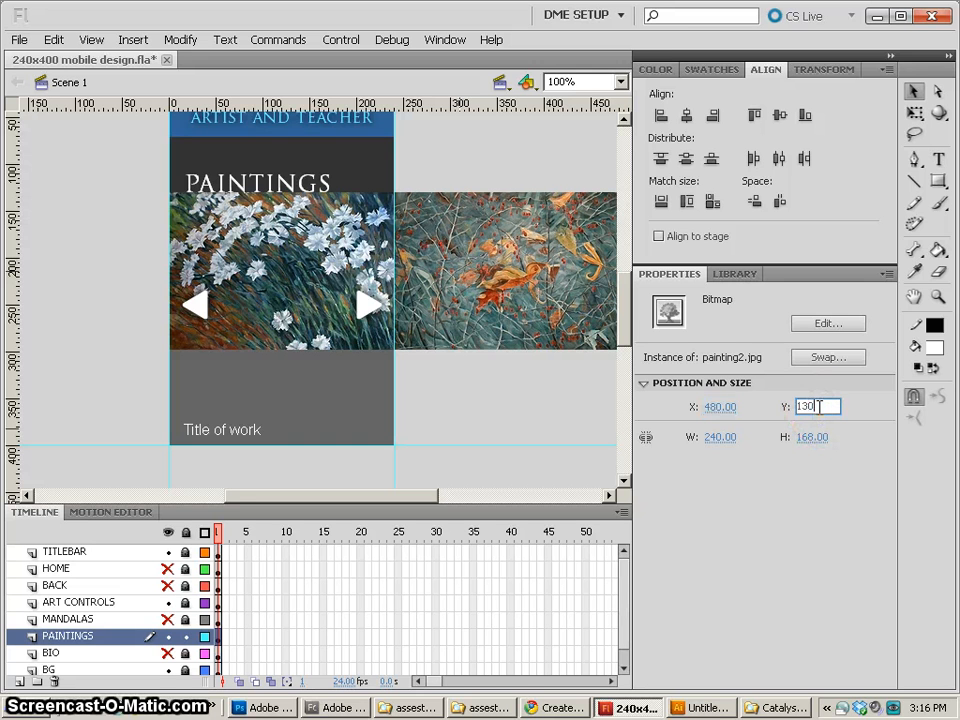
left_click(527, 162)
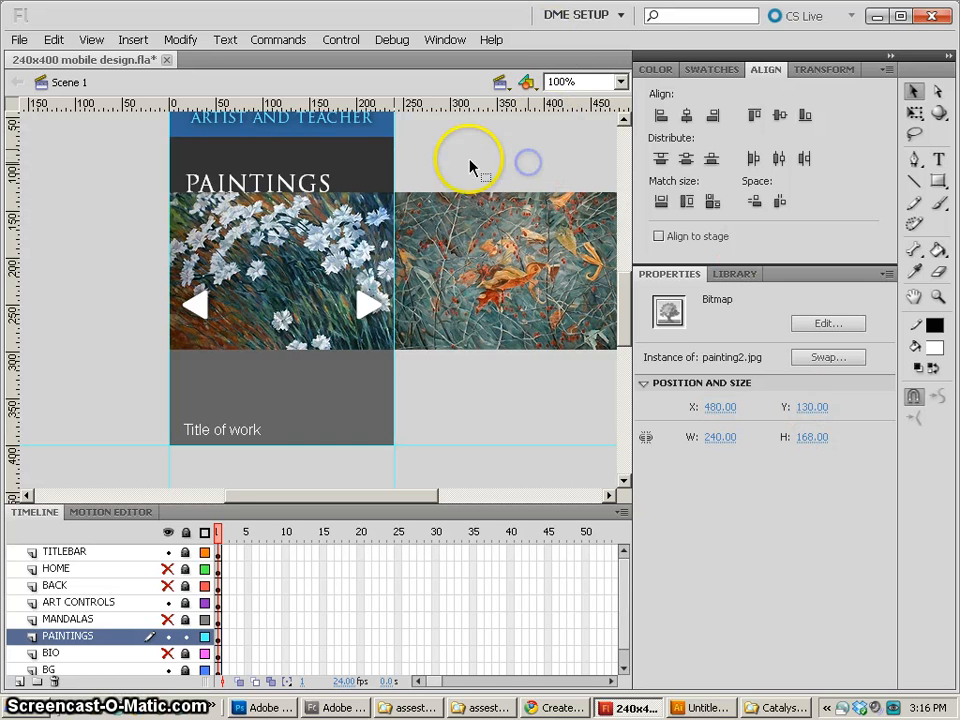
Step: Unlock ART CONTROLS, raise both arrows to the middle of the first painting, and move the title text below it to Y 307
left_click_drag(518, 155, 319, 214)
left_click_drag(287, 297, 438, 255)
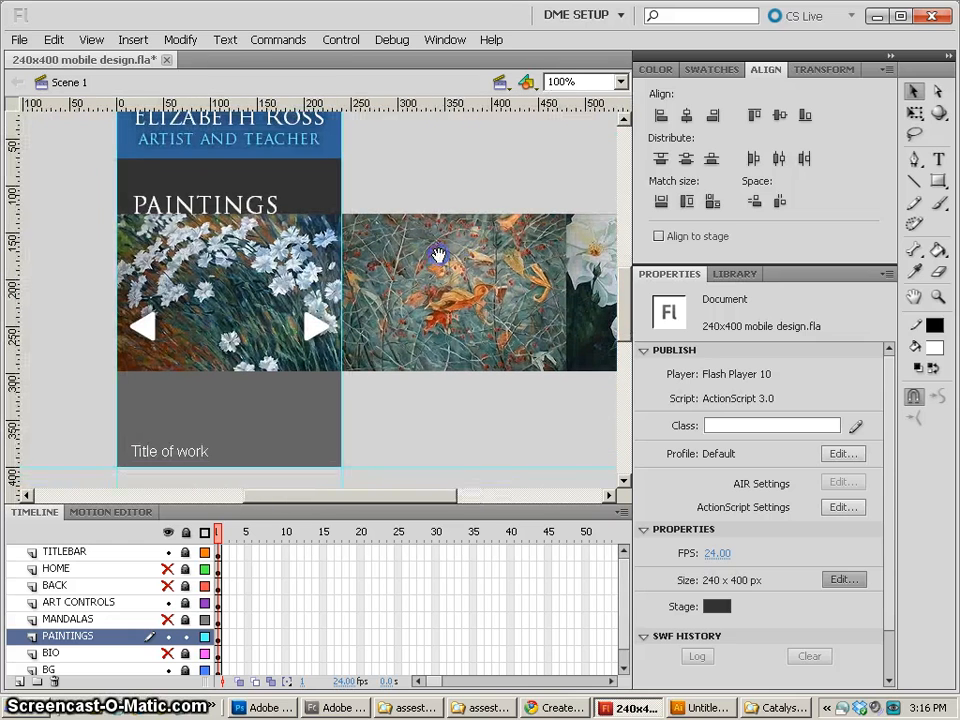
left_click(285, 332)
left_click(137, 330)
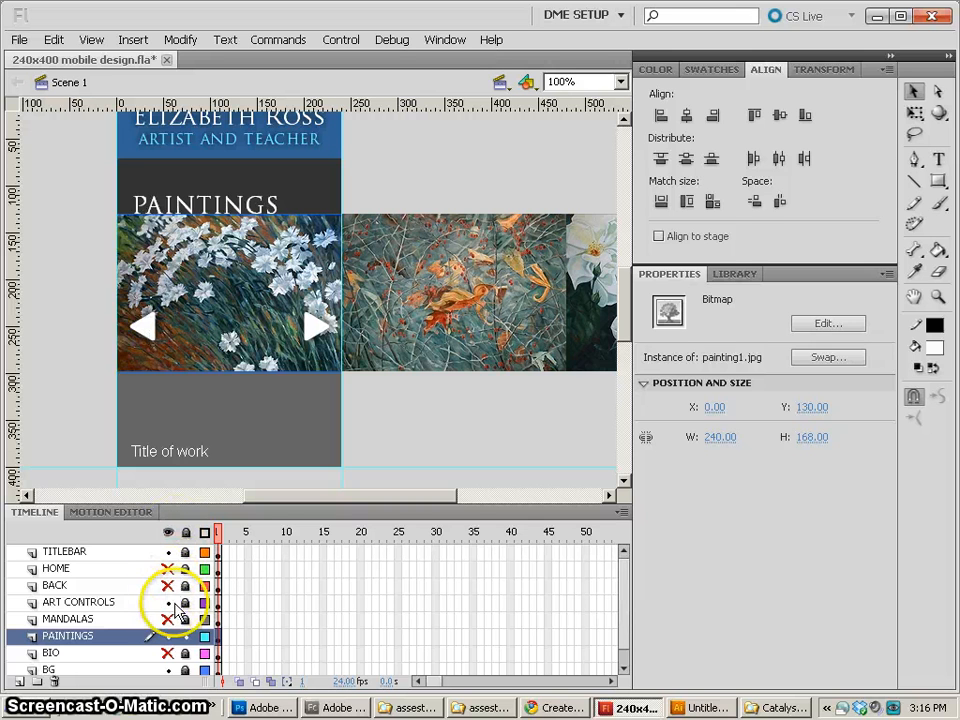
left_click(186, 604)
left_click(150, 330)
left_click(317, 326)
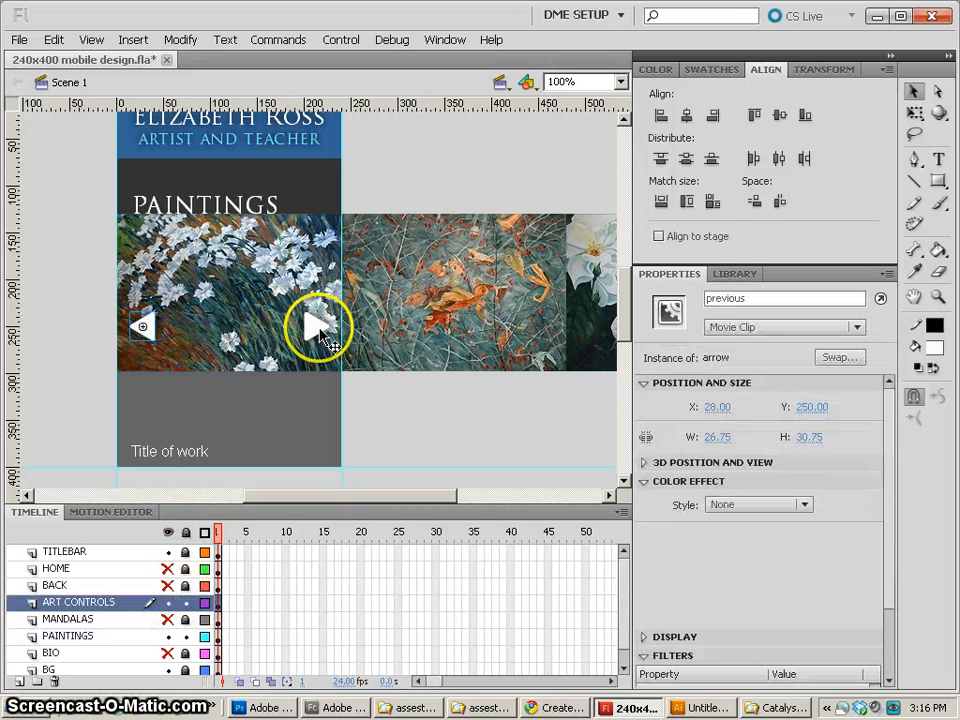
left_click_drag(317, 341, 317, 297)
left_click_drag(186, 460, 188, 396)
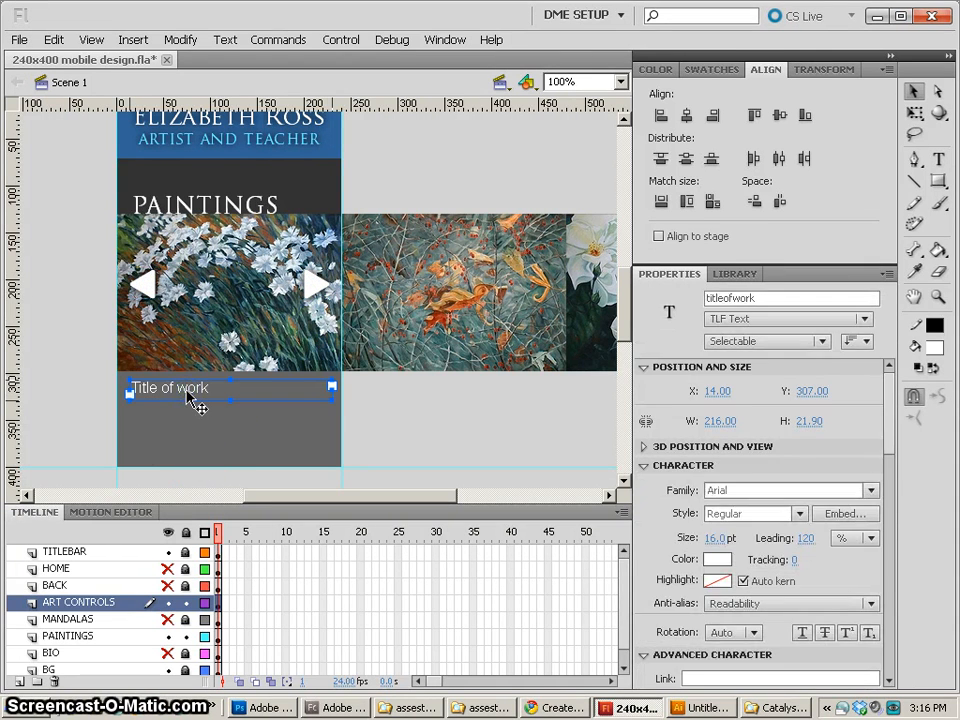
left_click(408, 402)
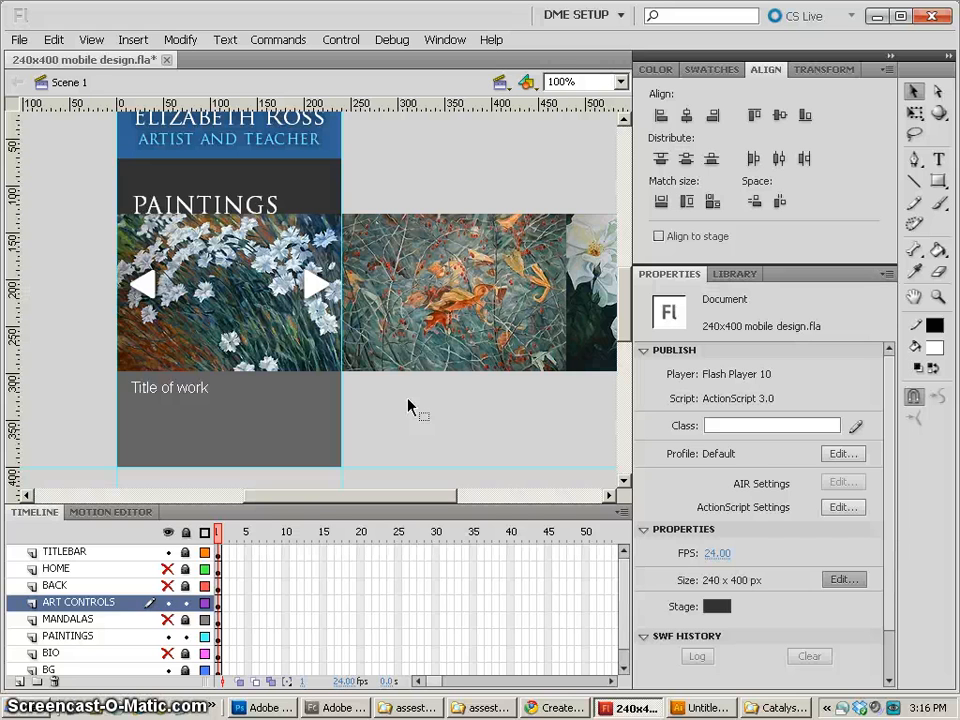
Step: Check the positions and order of the paintings placed beside the stage
key("space")
left_click_drag(455, 343, 253, 332)
left_click(165, 237)
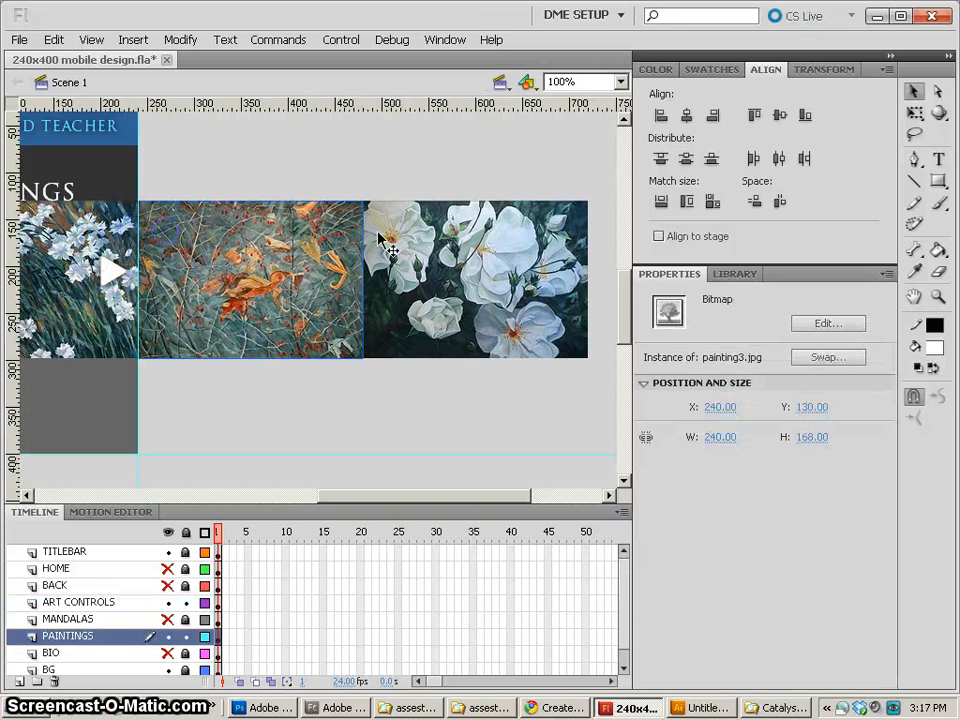
left_click(381, 253)
left_click(251, 242)
left_click(225, 253)
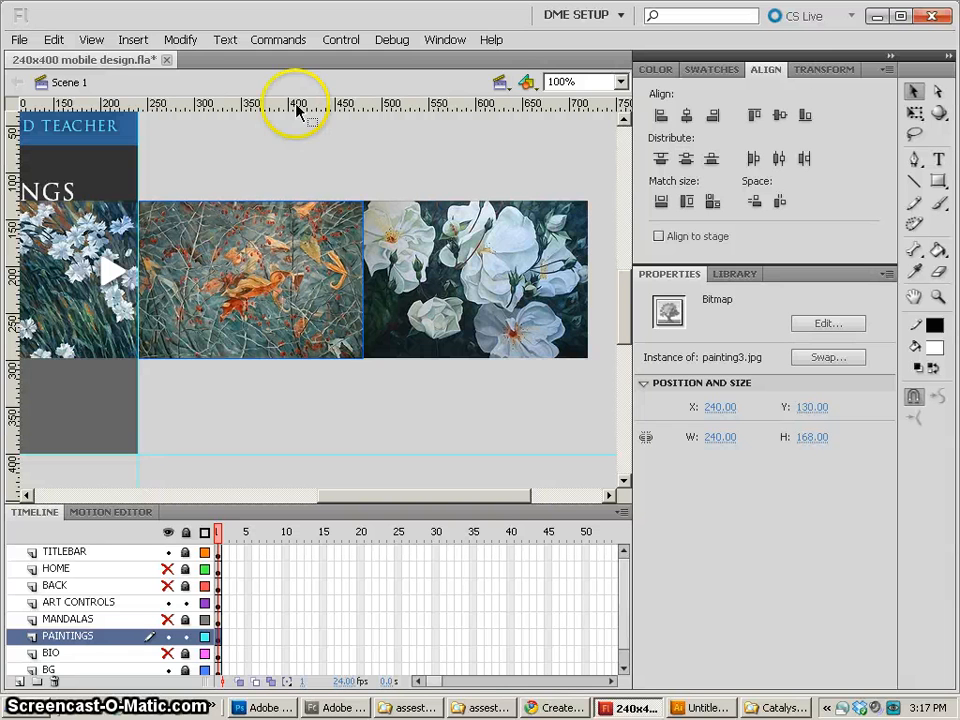
left_click(273, 171)
key("space")
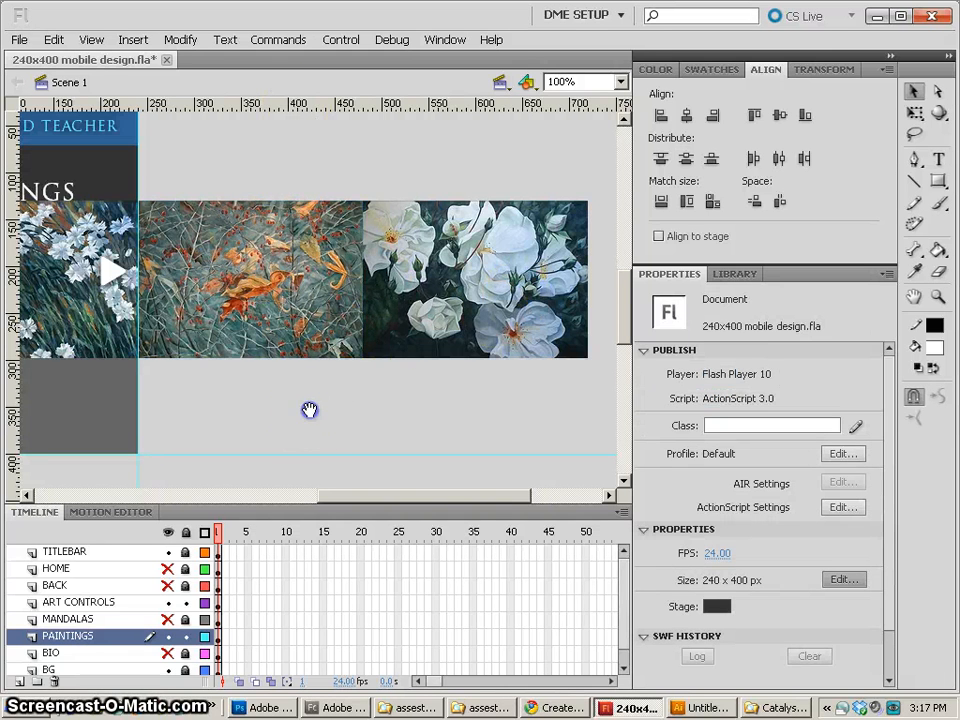
left_click_drag(309, 410, 464, 418)
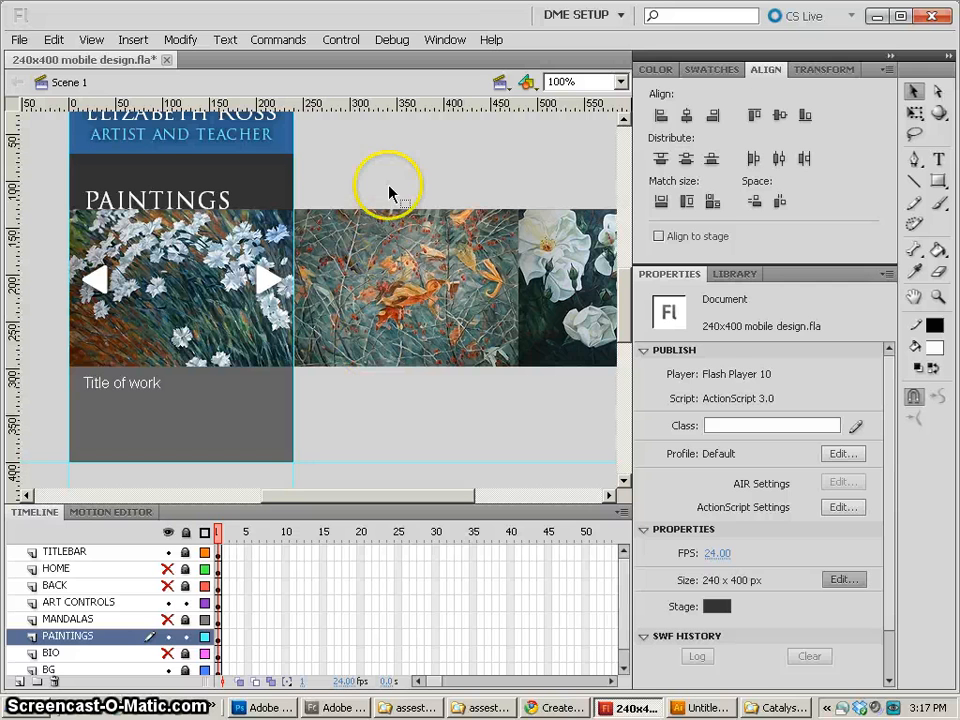
Step: Examine the paintings row beside the stage and the previous and next arrow instances over the first painting
left_click(551, 274)
left_click(452, 268)
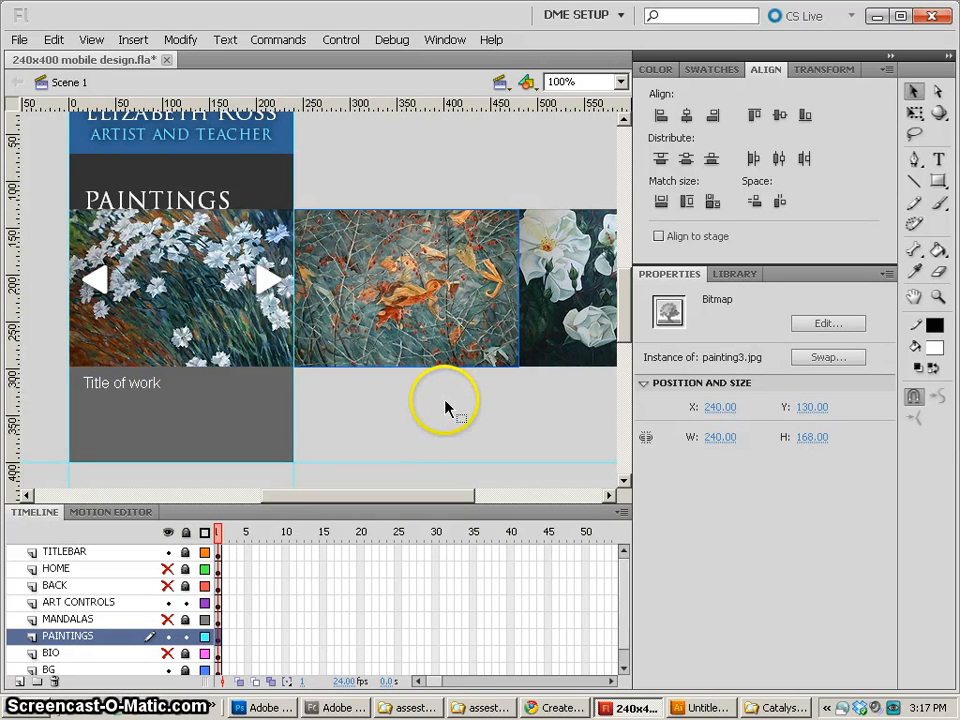
mouse_move(445, 408)
left_mouse_down()
mouse_move(396, 379)
mouse_move(317, 358)
left_mouse_up()
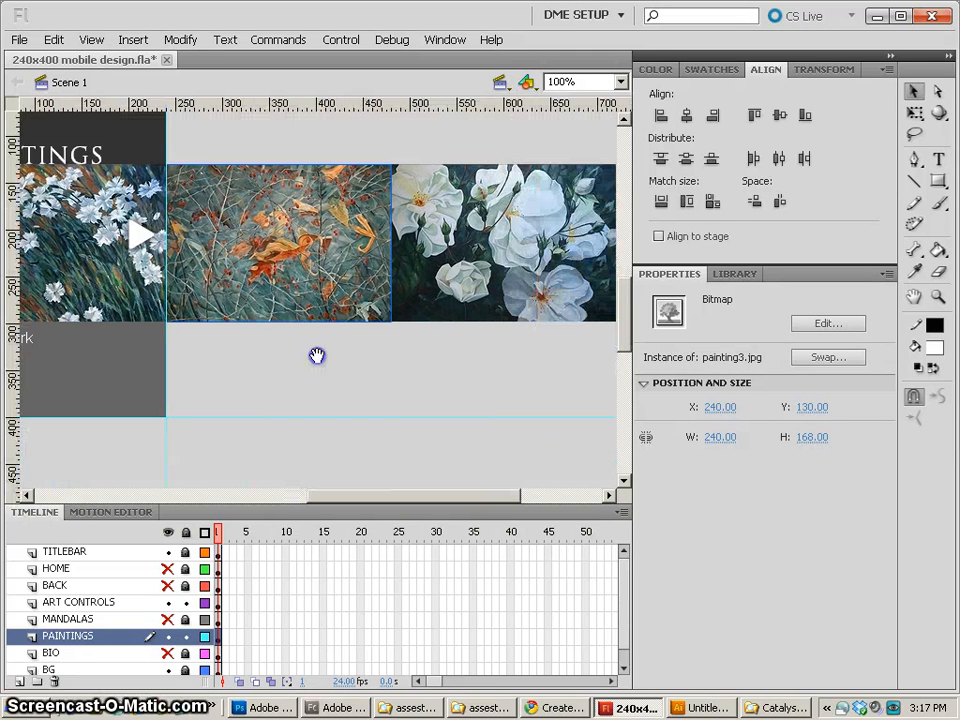
left_click(143, 240)
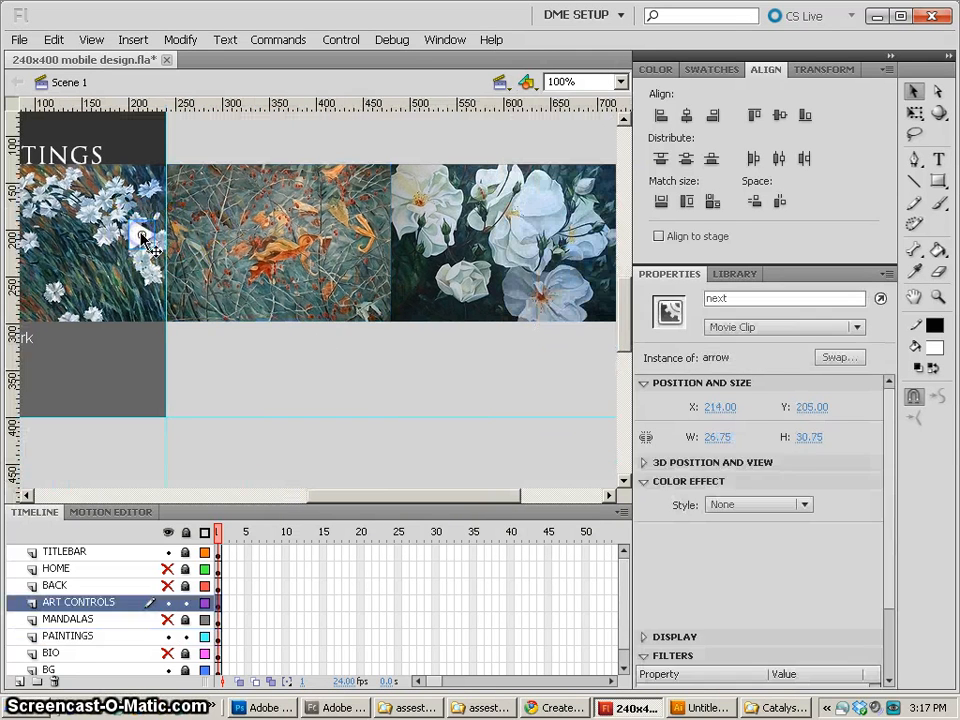
left_click(256, 366)
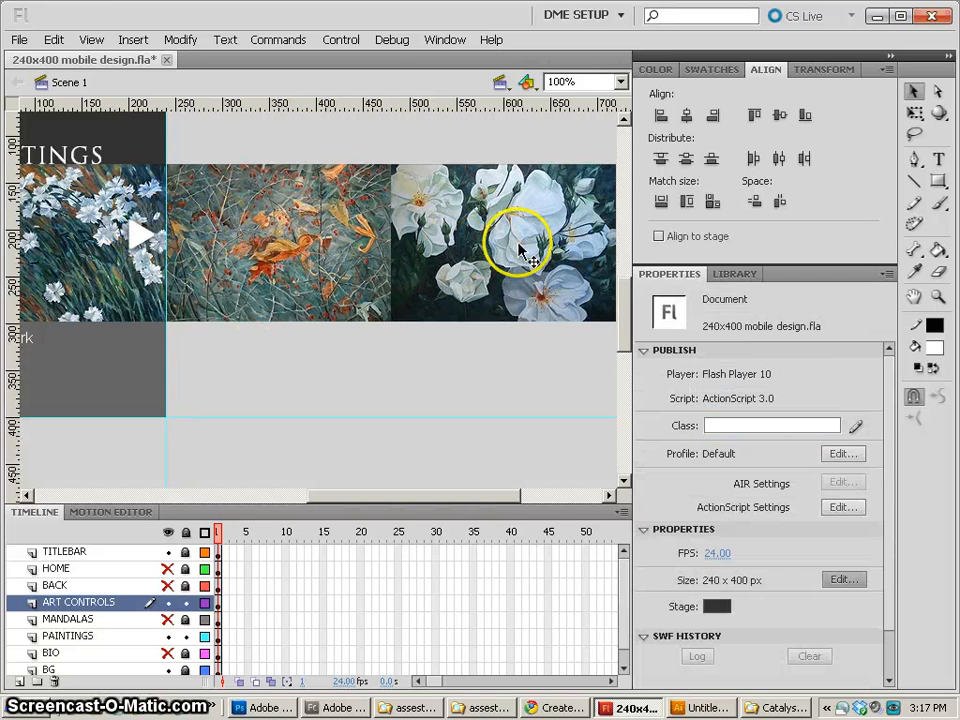
scroll(300, 242, "left", 4)
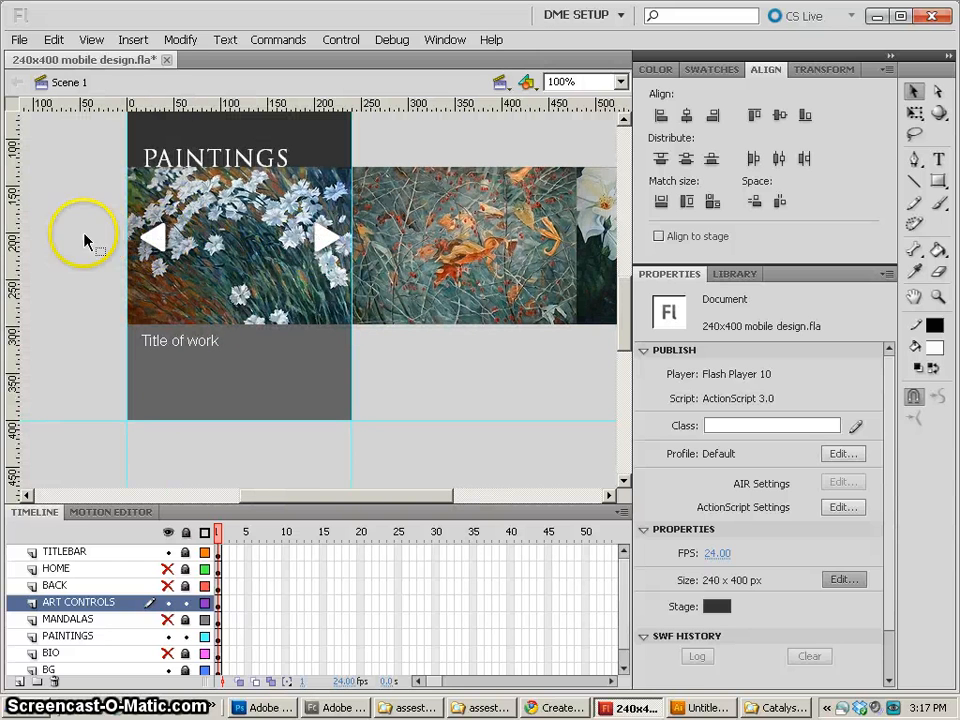
left_click(153, 243)
left_click(487, 408)
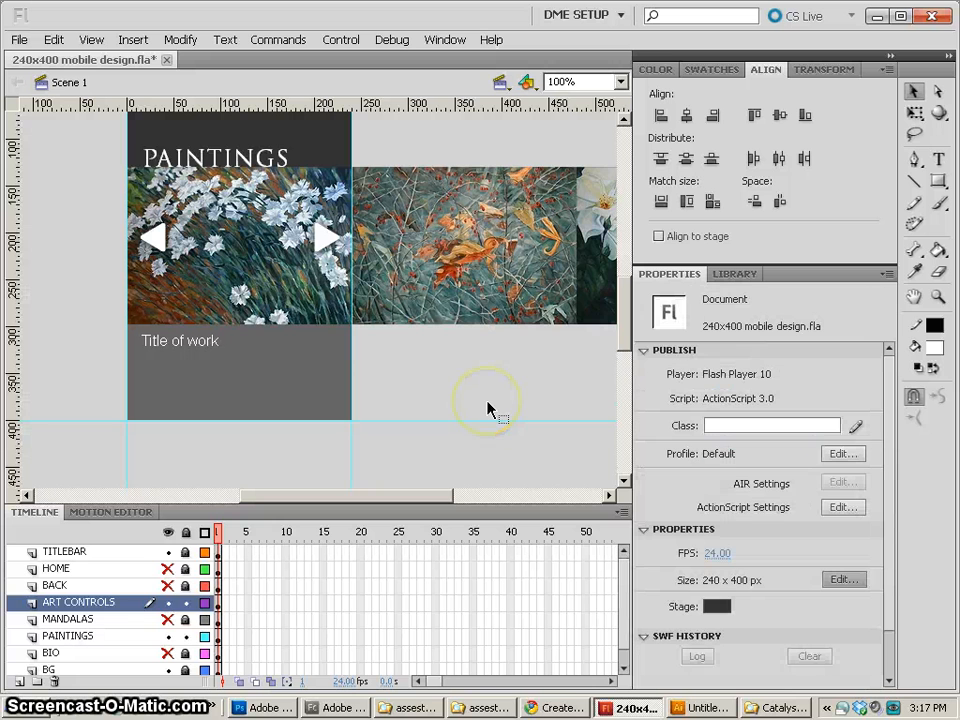
Step: Show and unlock the BIO layer as the active layer, with ART CONTROLS, MANDALAS and PAINTINGS hidden and locked
left_click(186, 620)
left_click(168, 620)
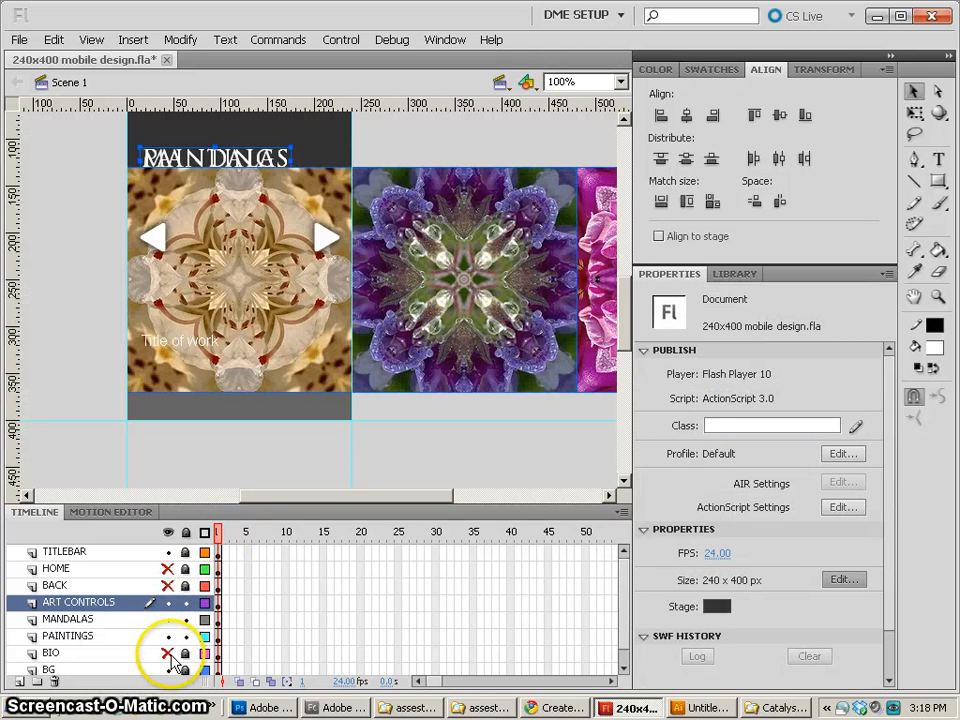
left_click(168, 652)
left_click(168, 602)
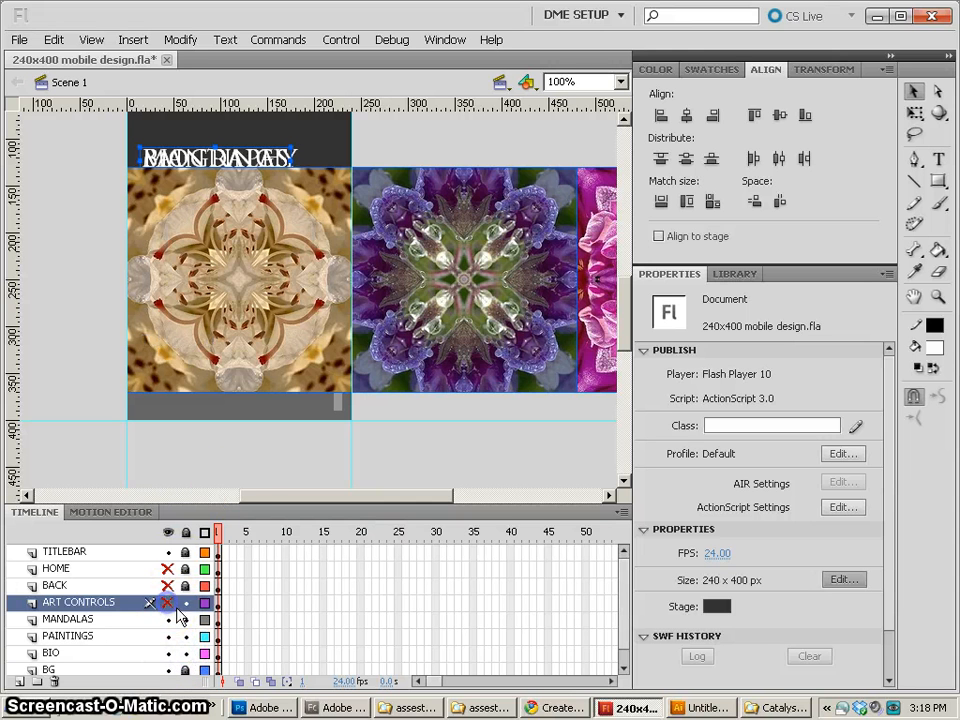
left_click(168, 619)
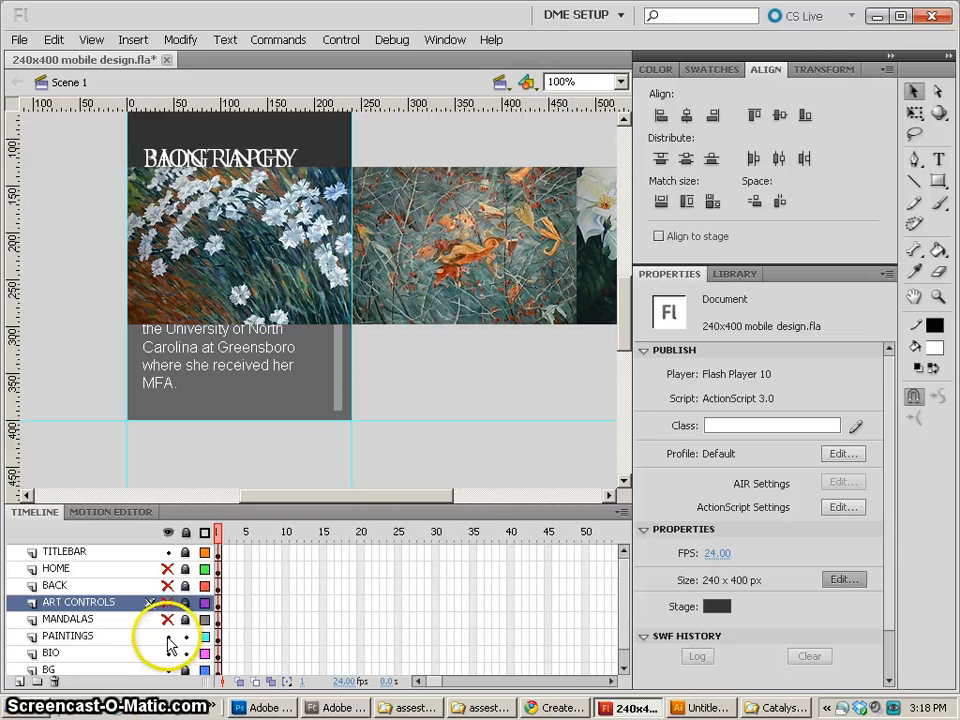
left_click(168, 637)
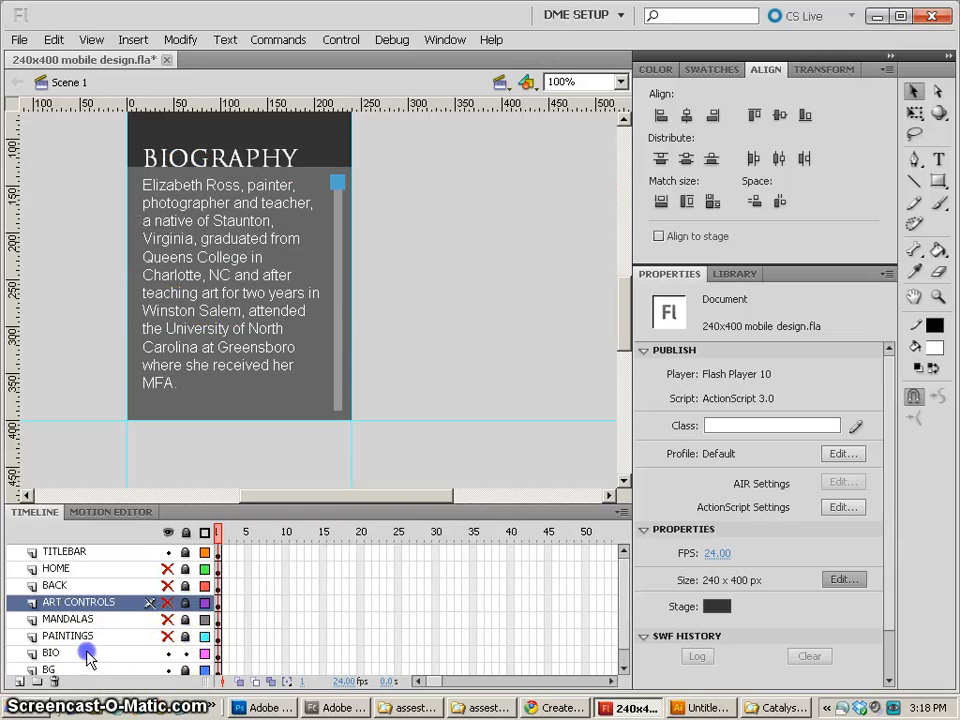
left_click(50, 652)
left_click(437, 253)
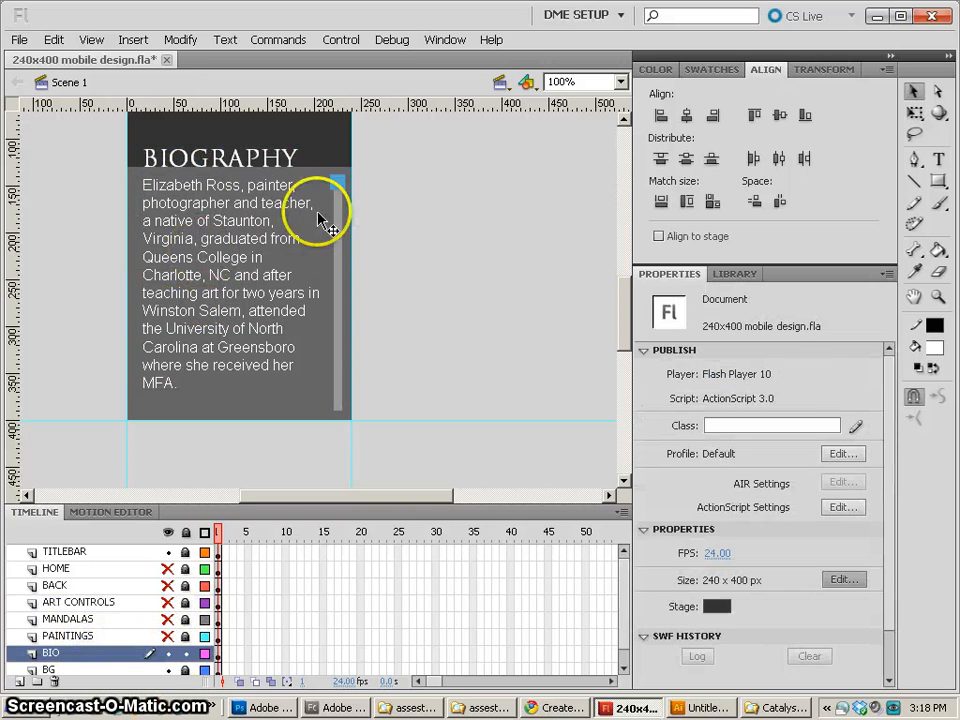
Step: Shorten the biography text box from above to start at Y 282, and place esross_bio.jpg over it at X 21.45, Y 142
left_click(232, 196)
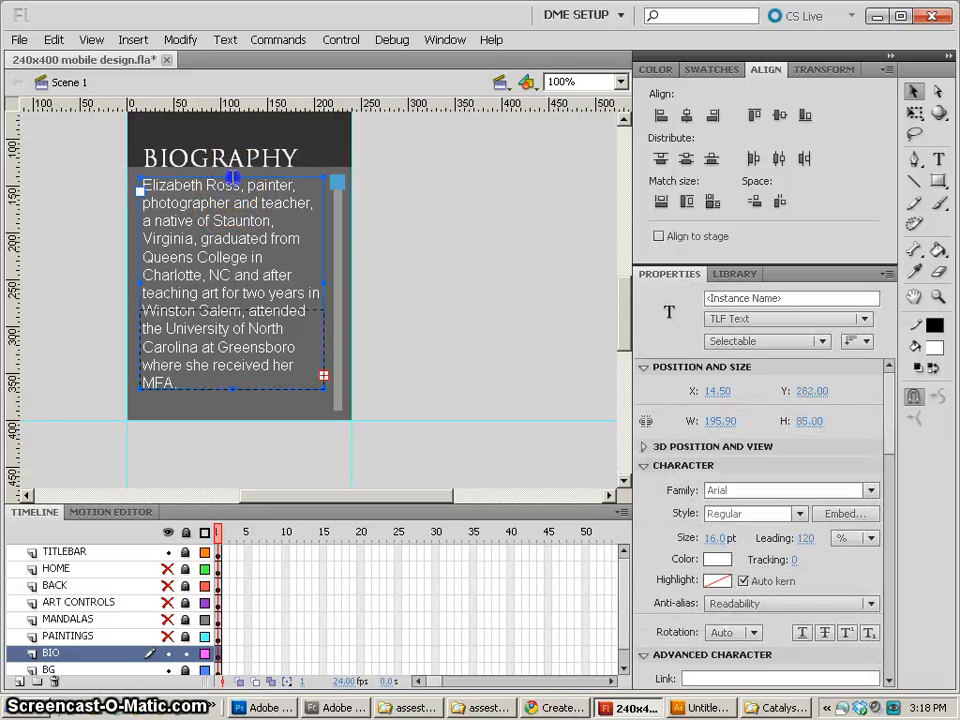
left_click_drag(232, 178, 232, 310)
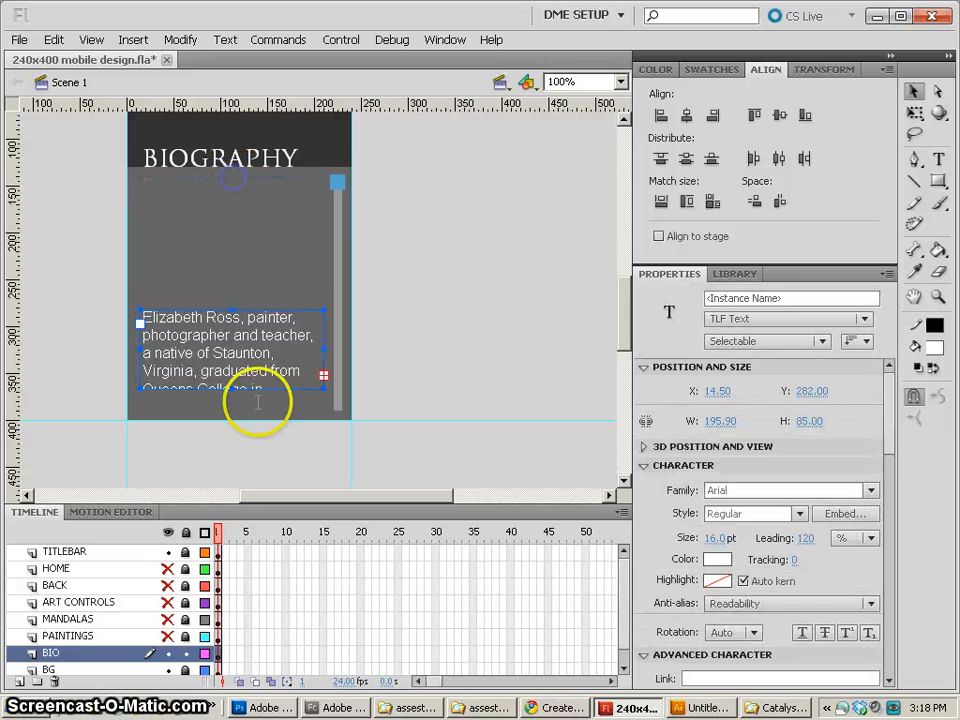
left_click(425, 708)
left_click_drag(388, 215, 232, 226)
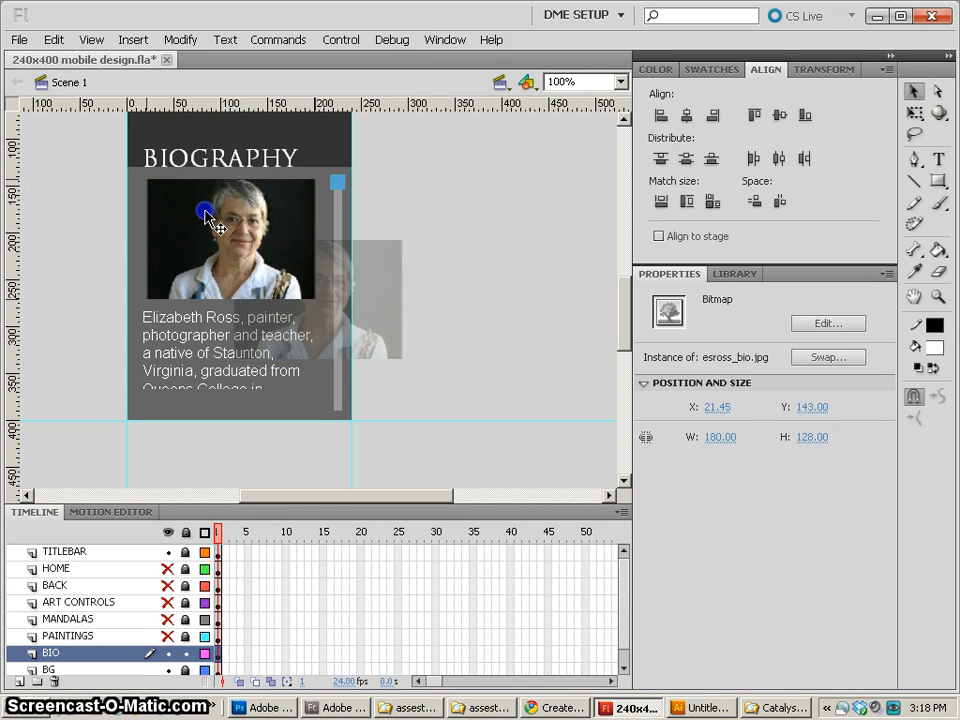
key("Up")
Step: Extend the biography text box upward to Y 278, just beneath the portrait photo, with a height of 89
left_click(222, 383)
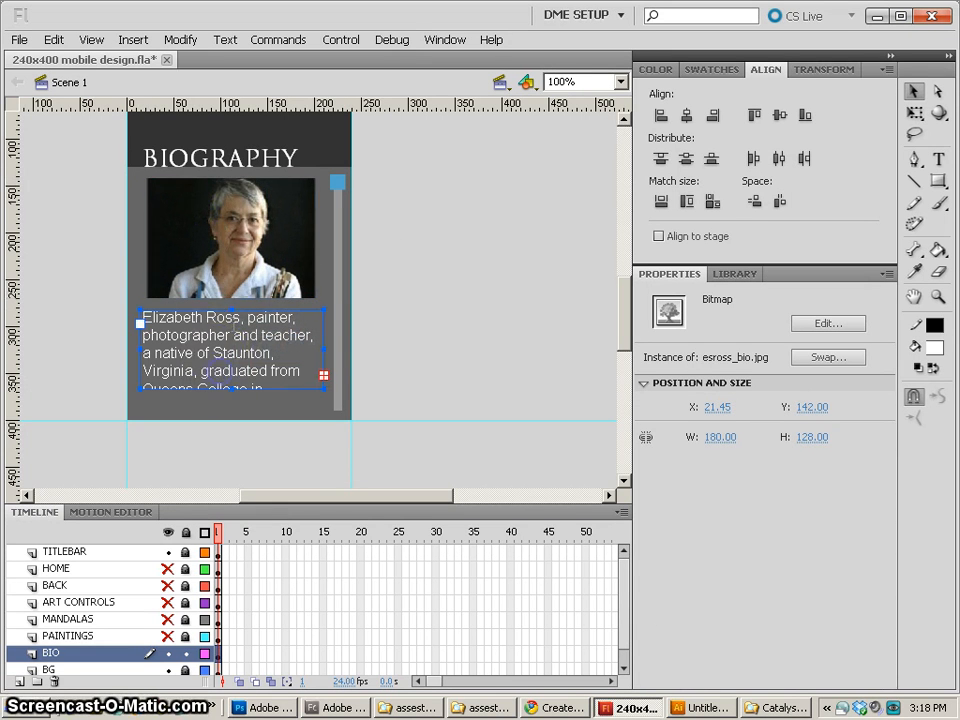
left_click_drag(232, 308, 232, 304)
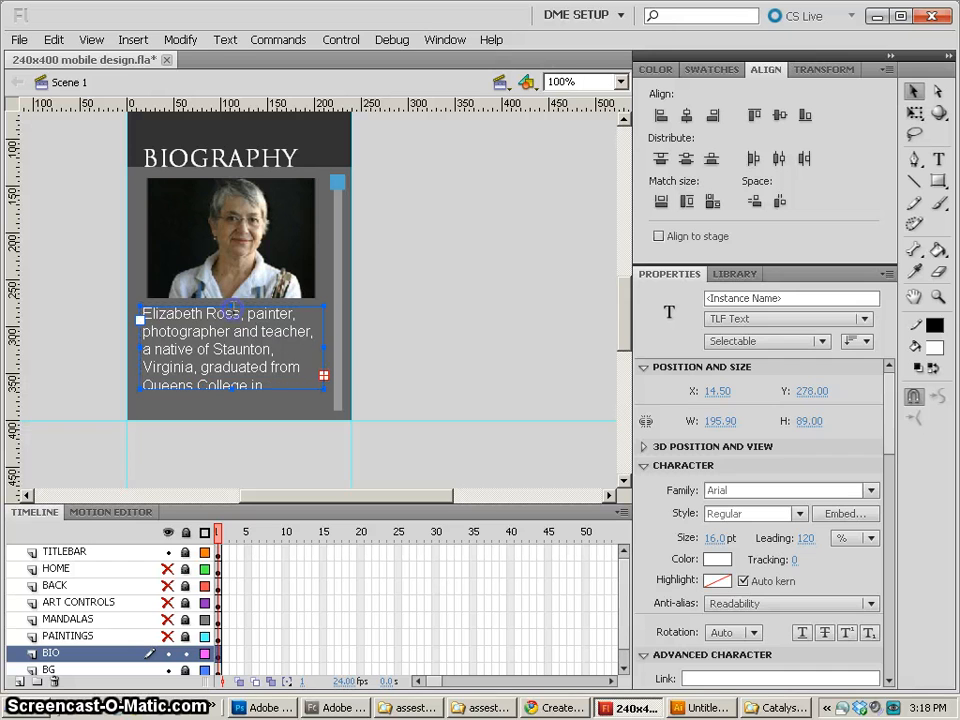
left_click(425, 349)
left_click(410, 341)
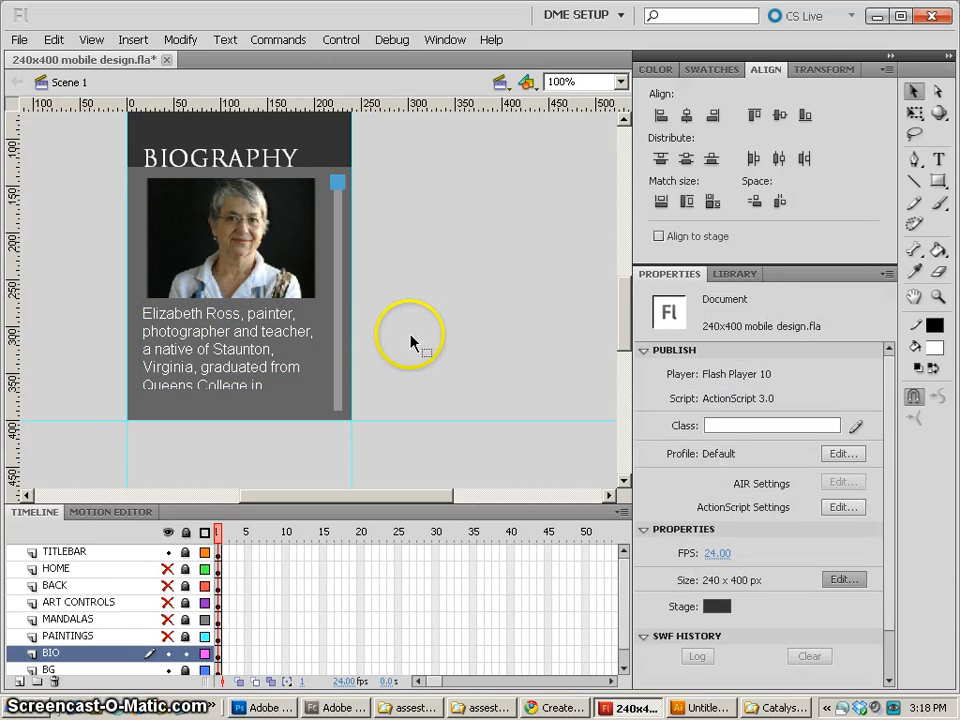
Step: Inspect the scroll thumb and scrollbar symbol instances beside the biography, and review the whole biography screen
left_click(338, 185)
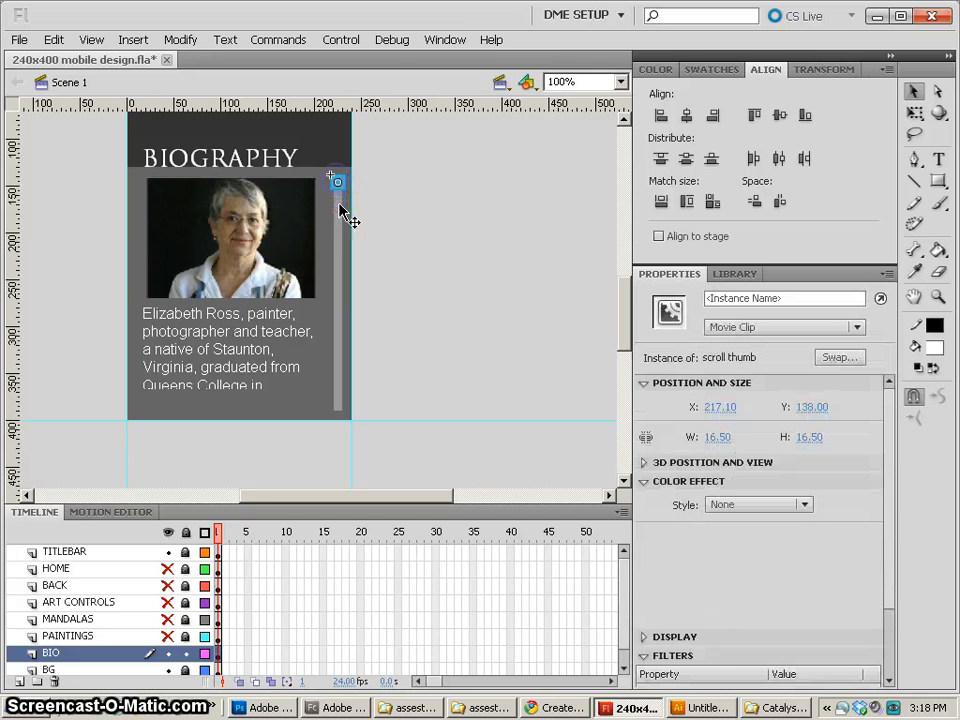
left_click(341, 194)
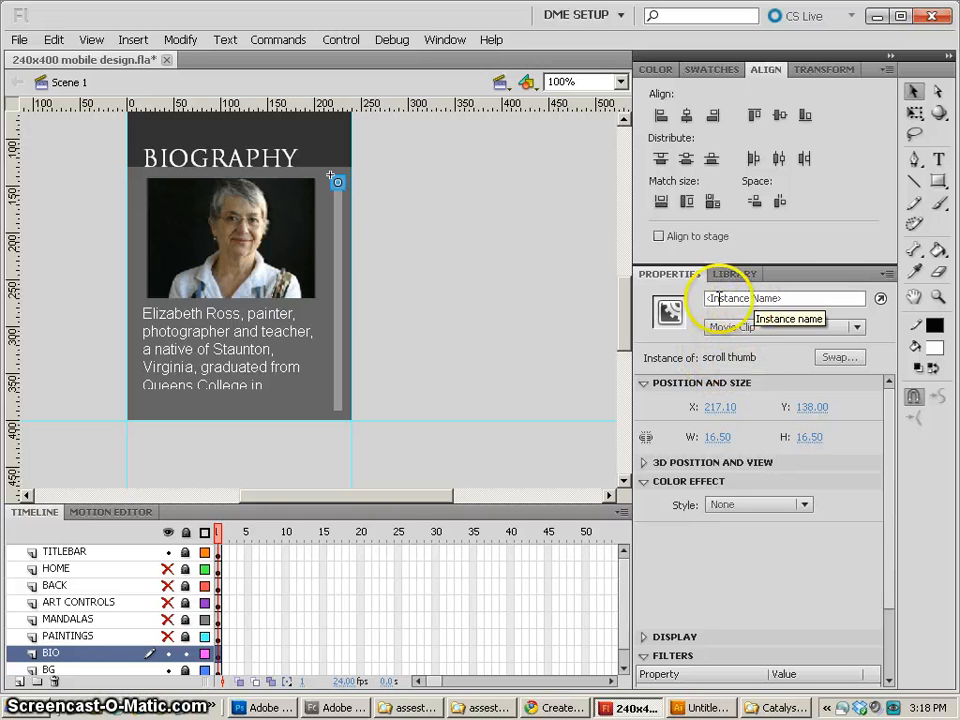
left_click(338, 203)
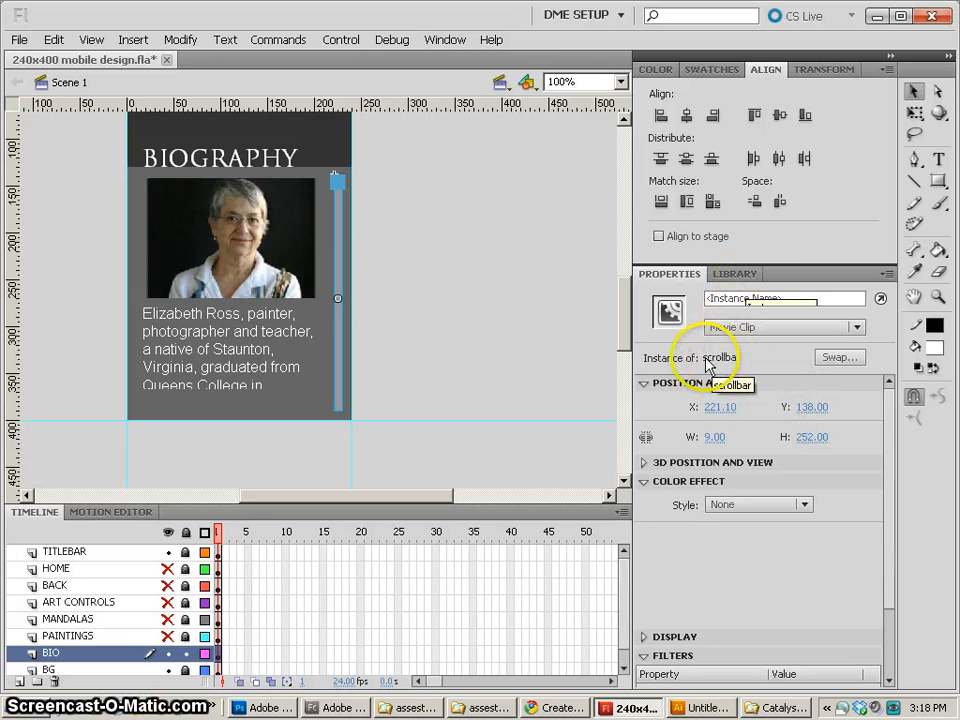
left_click(360, 187)
key("space")
left_click_drag(408, 159, 425, 235)
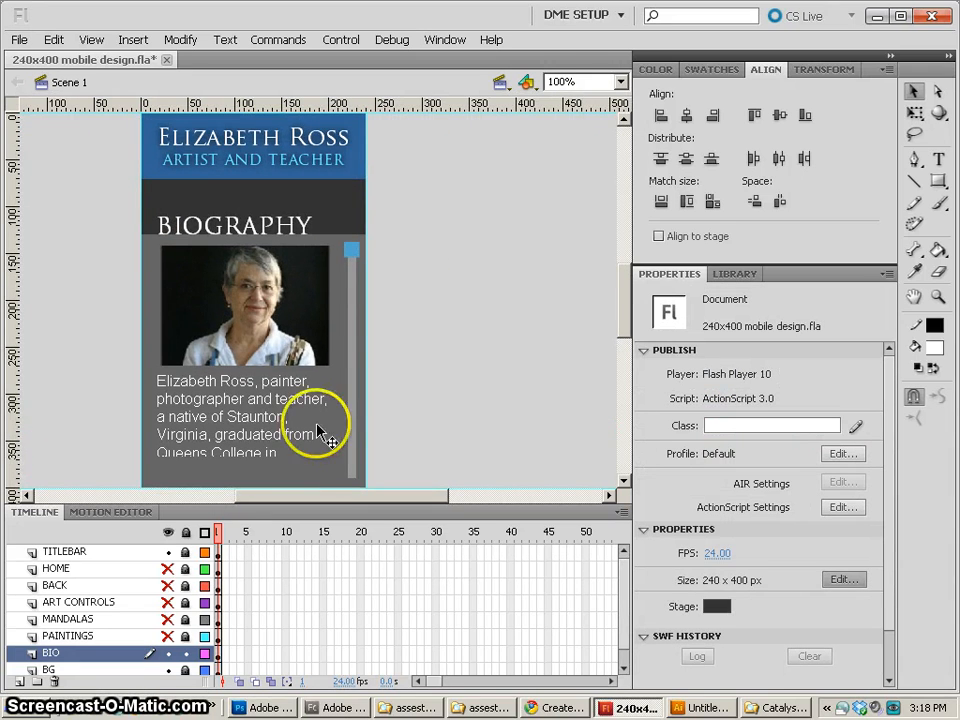
Step: Lock and hide the BIO layer and show the HOME layer with its three navigation buttons
left_click(184, 655)
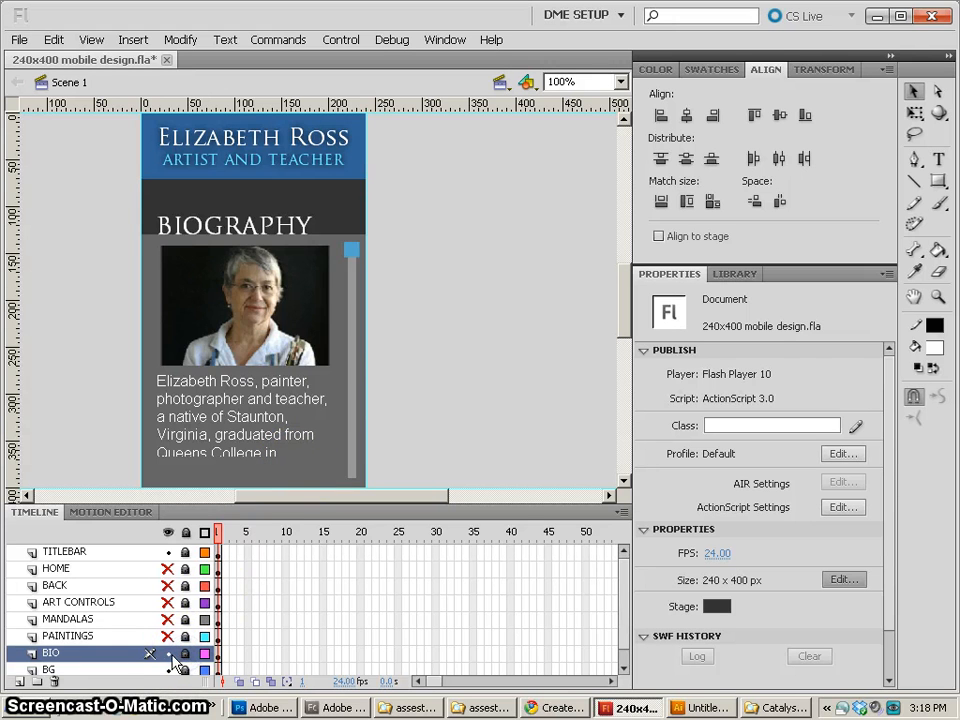
left_click_drag(168, 655, 175, 578)
left_click(168, 569)
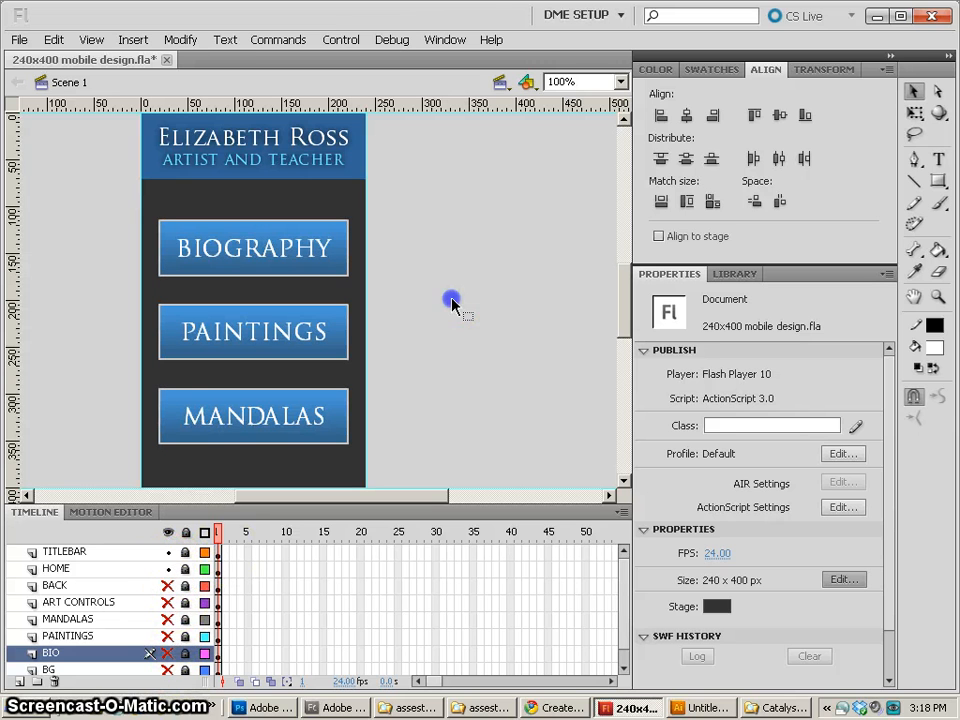
Step: Save the document and export it as an Adobe FXG image named 240x400 mobile design in the "assests for 240x400 version" folder
left_click(19, 39)
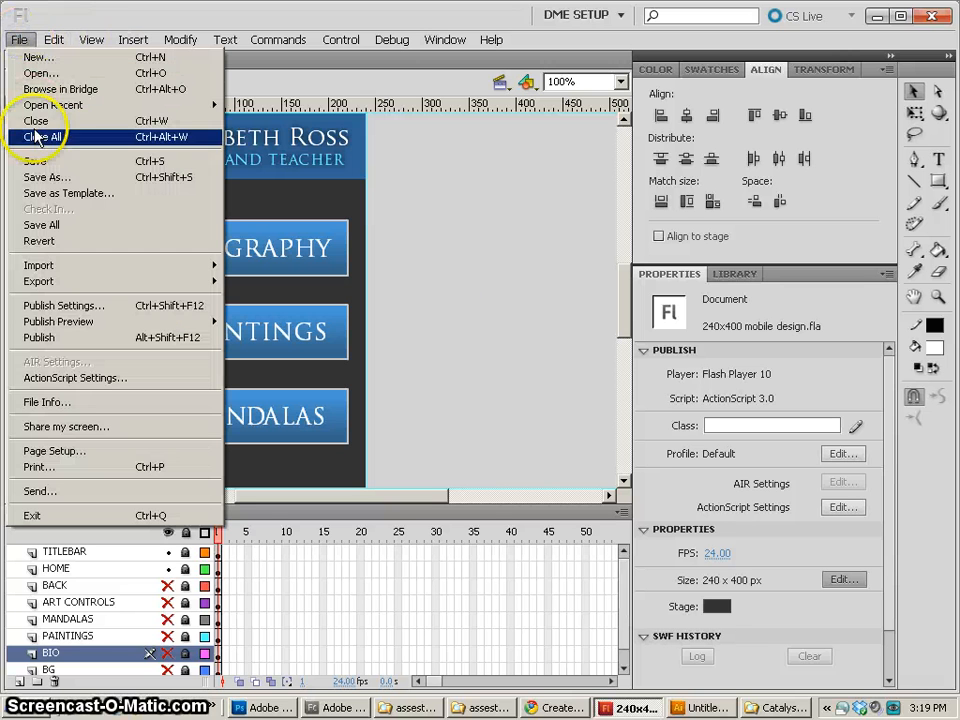
left_click(43, 163)
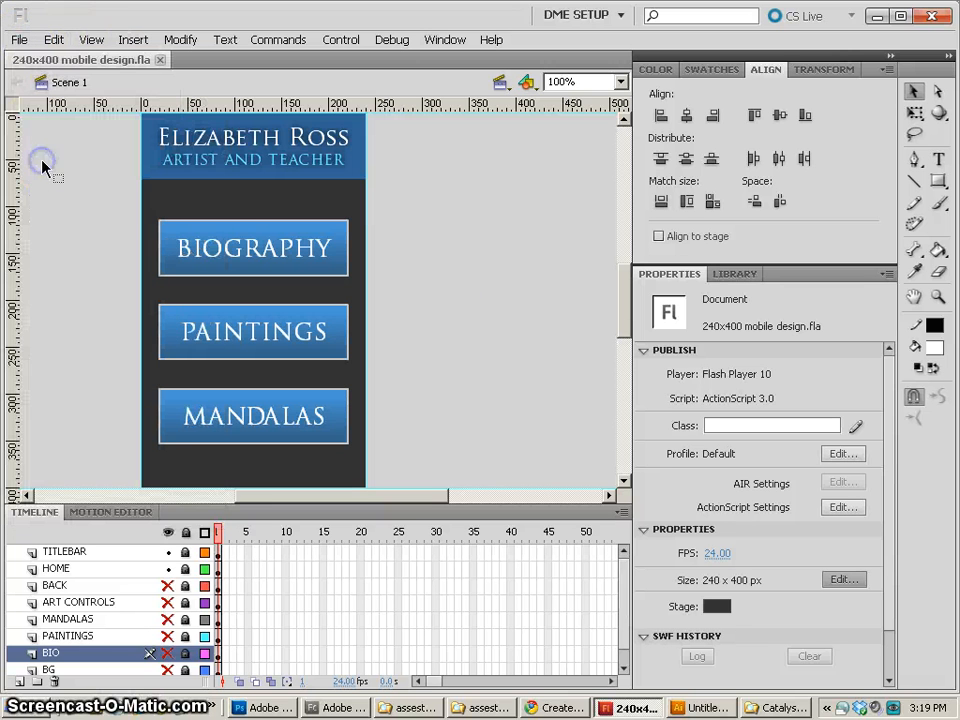
left_click(19, 39)
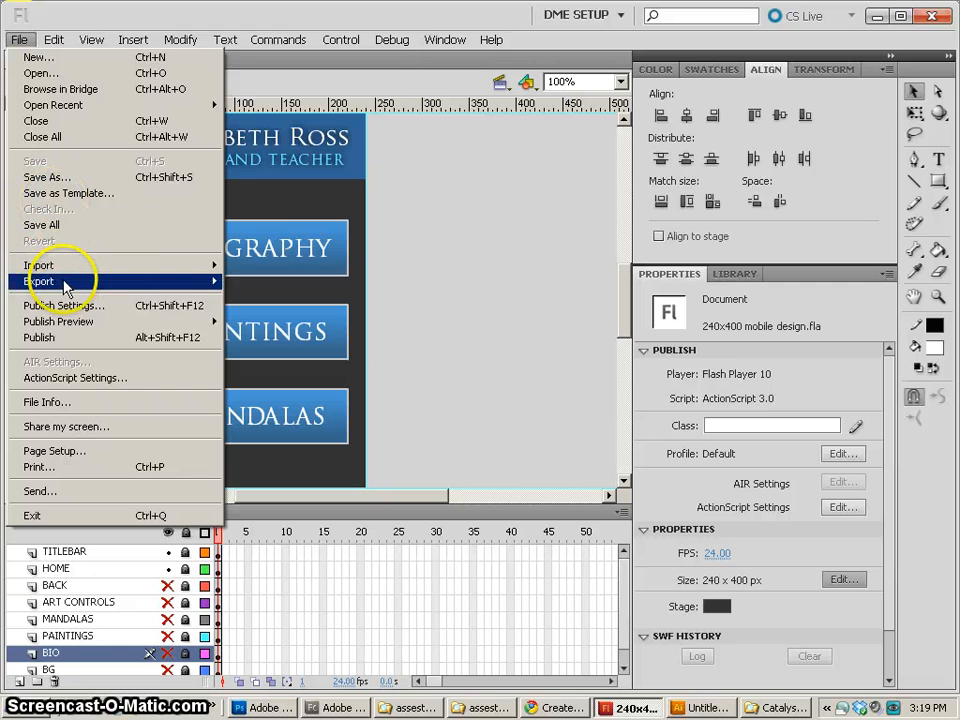
mouse_move(65, 285)
left_click(245, 282)
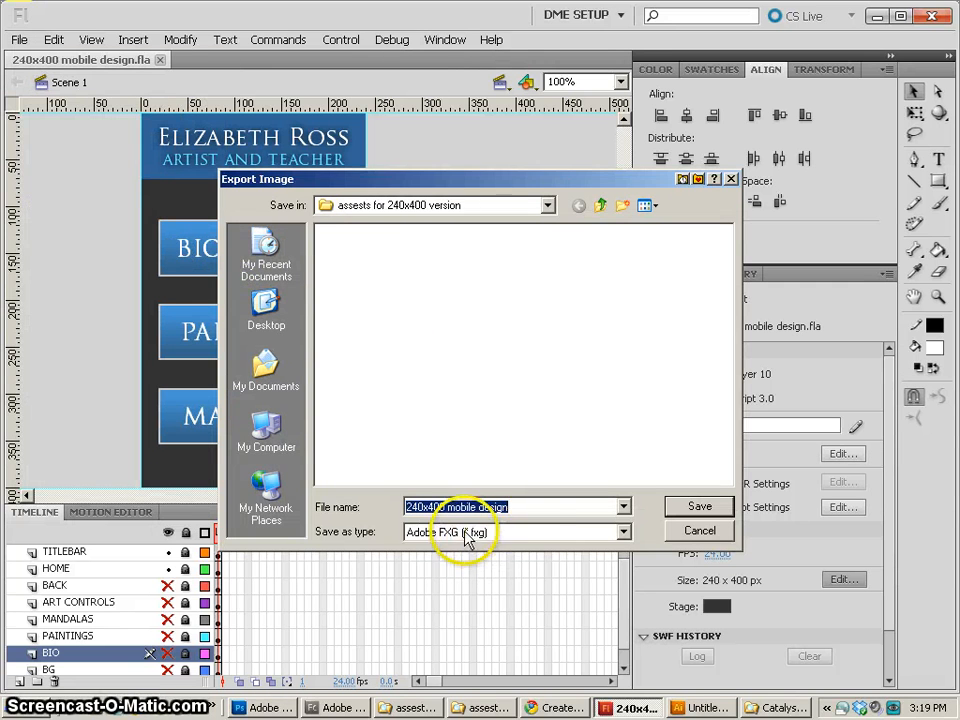
left_click(434, 533)
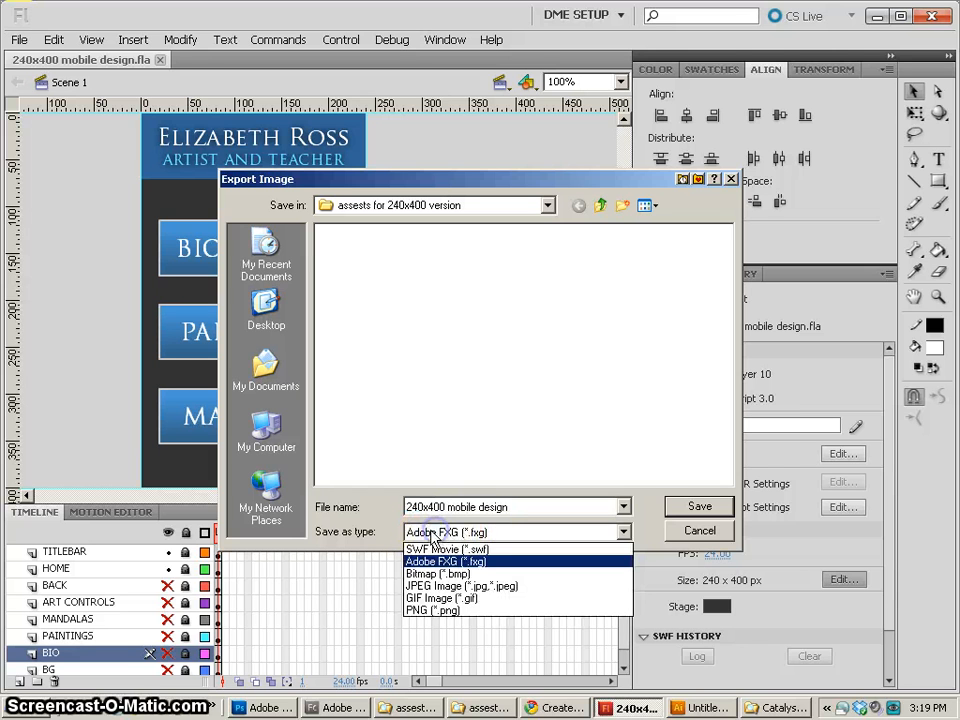
left_click(445, 561)
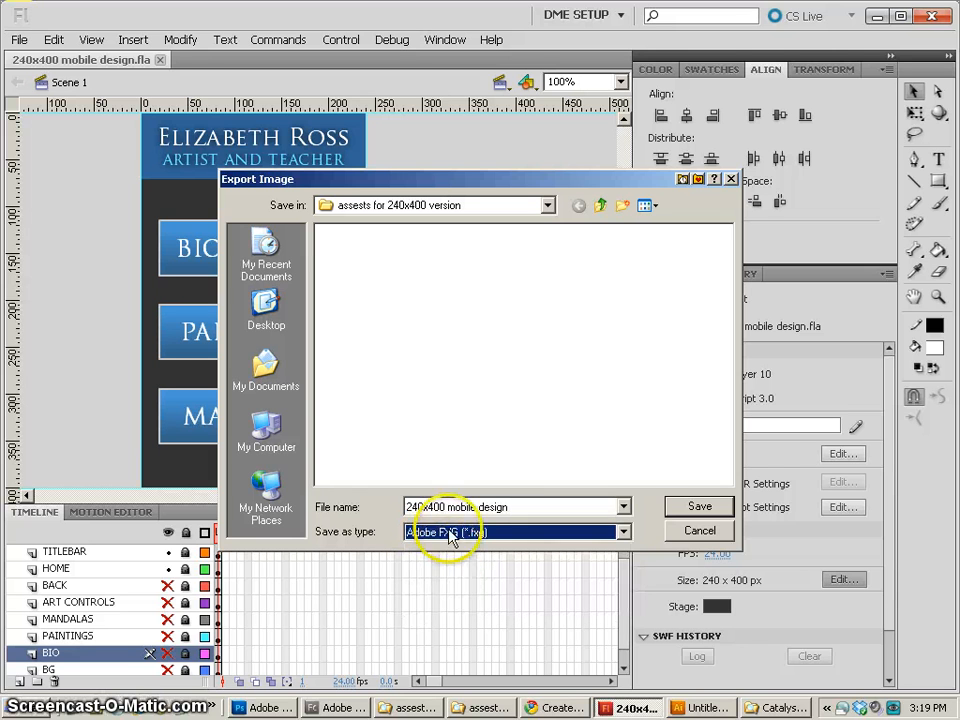
left_click(700, 507)
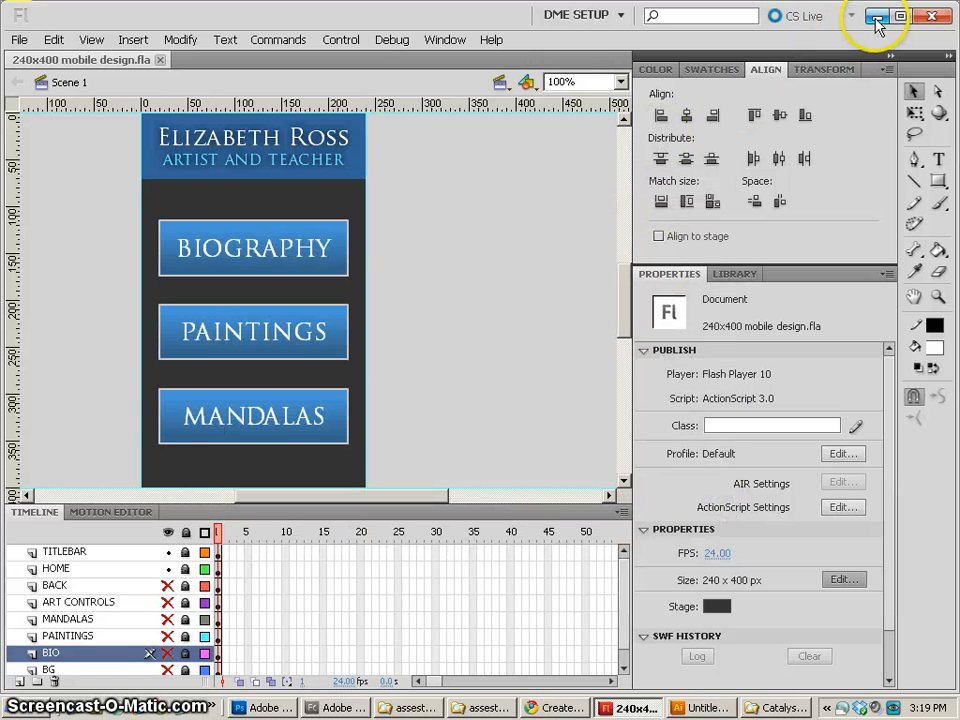
Step: Switch to the file explorer and examine the exported FXG file and the images inside the 240x400 mobile design.assets folder
left_click(405, 707)
left_click(424, 337)
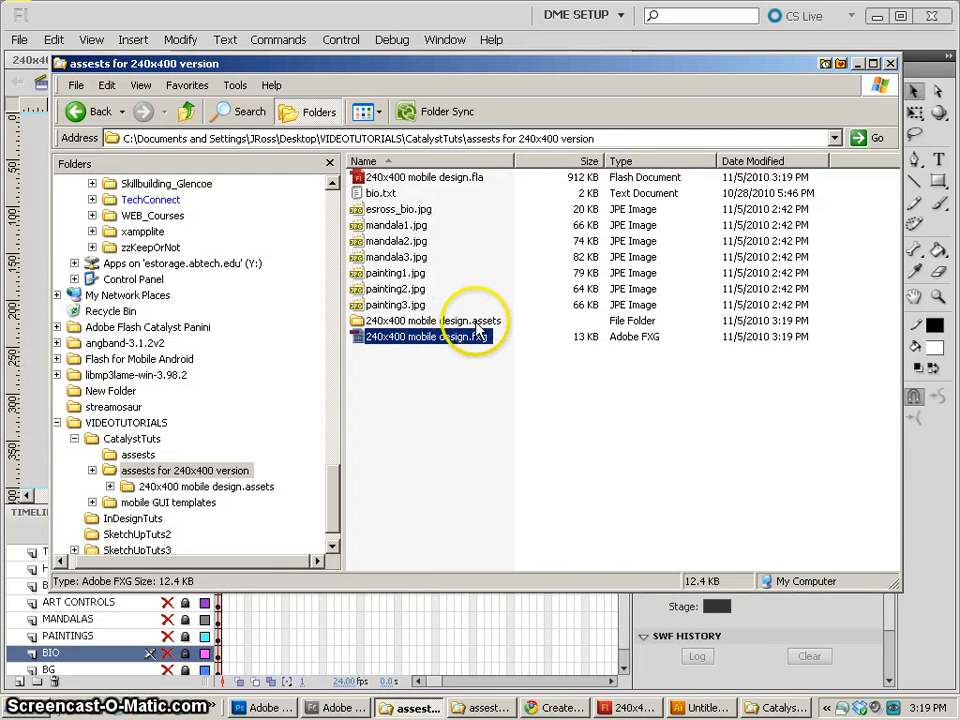
left_click(461, 322)
double_click(462, 324)
double_click(392, 184)
double_click(392, 184)
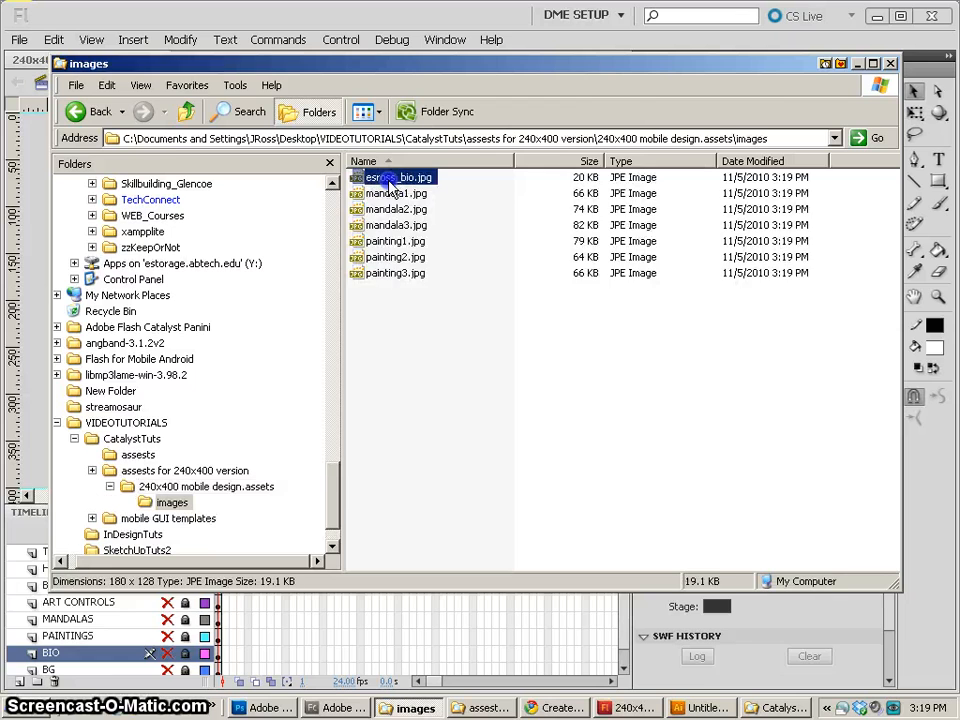
scroll(461, 317, "down", 4)
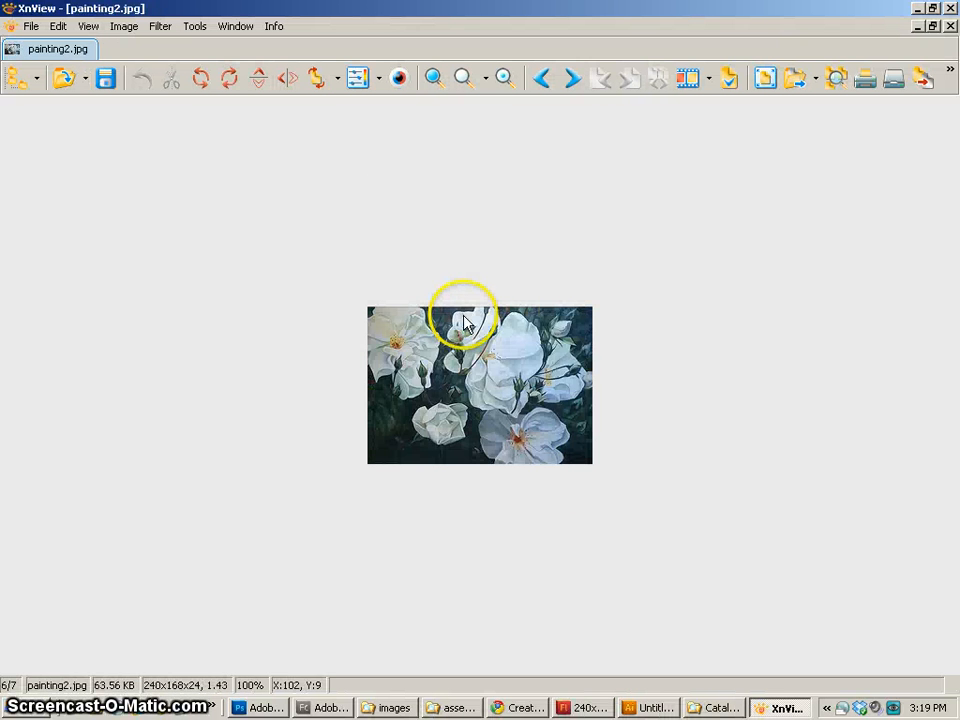
scroll(464, 333, "up", 6)
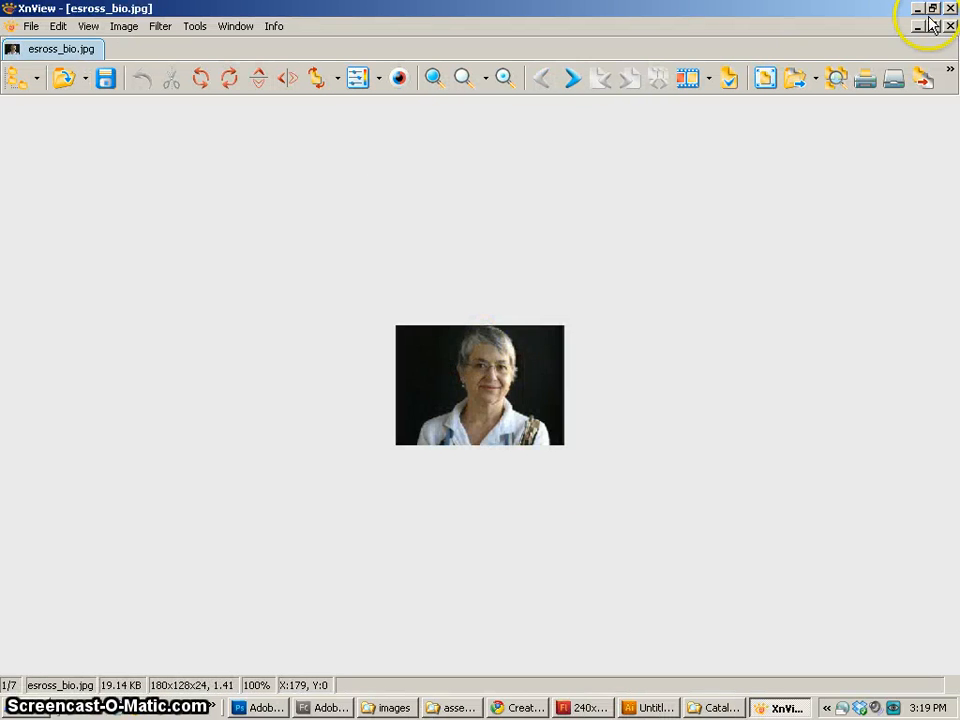
left_click(919, 10)
left_click(192, 487)
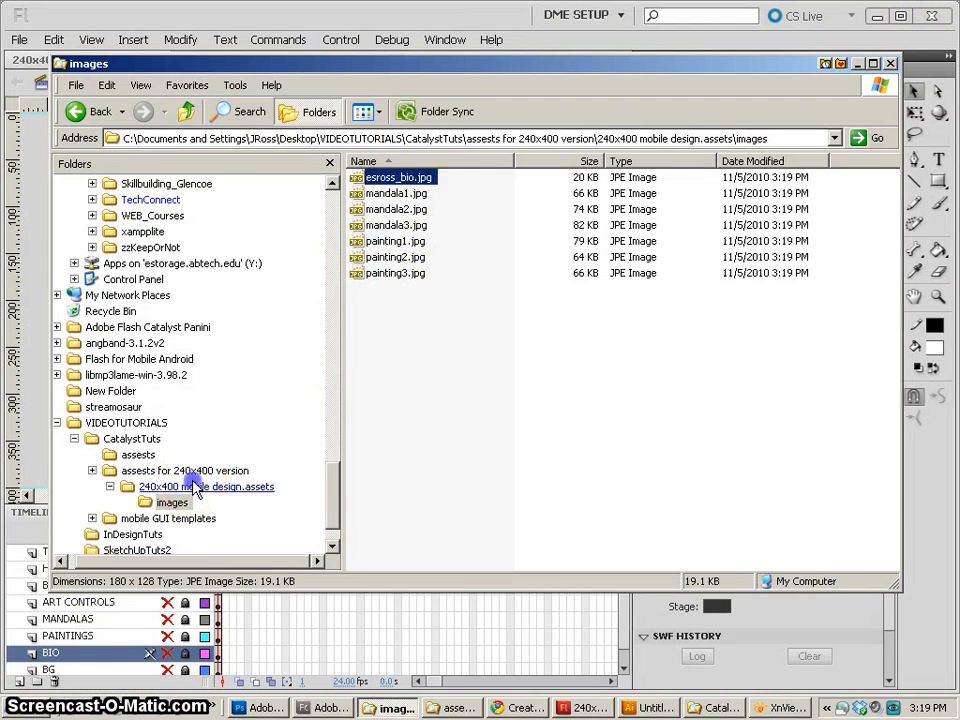
Step: Open 240x400 mobile design.fxg from the "assests for 240x400 version" folder in Notepad++, examine its symbol definitions and biography text markup, and close it
left_click(150, 470)
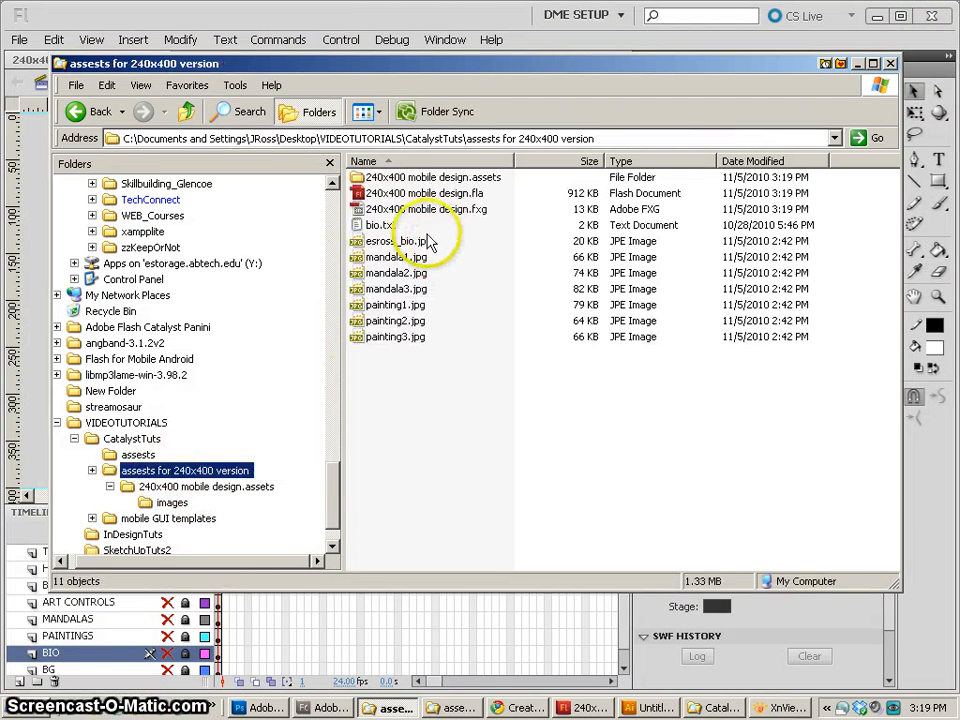
right_click(424, 210)
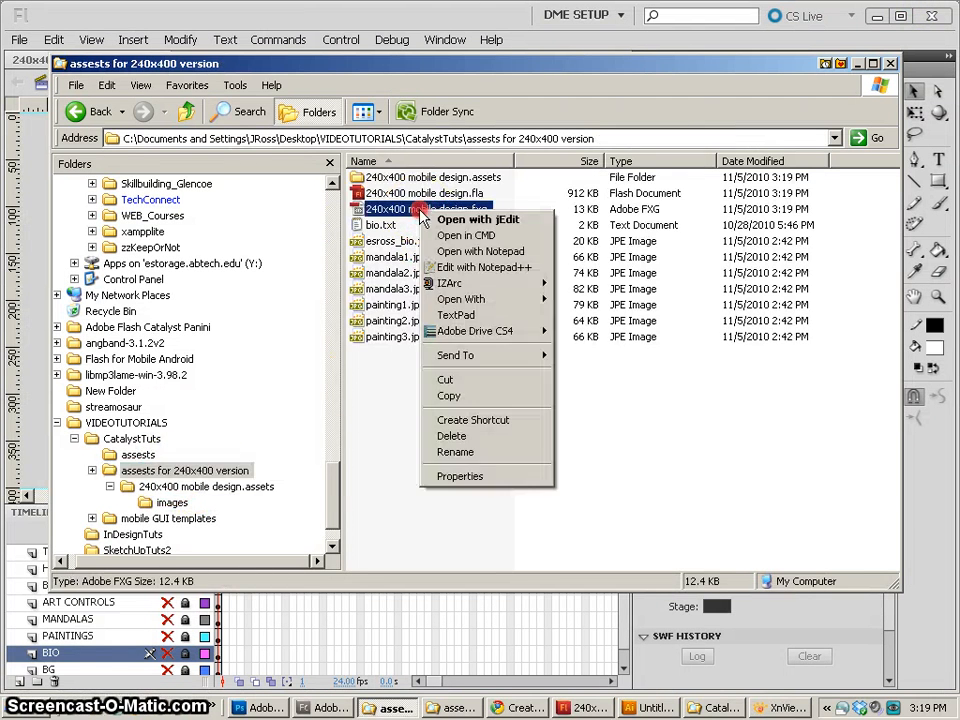
left_click(482, 266)
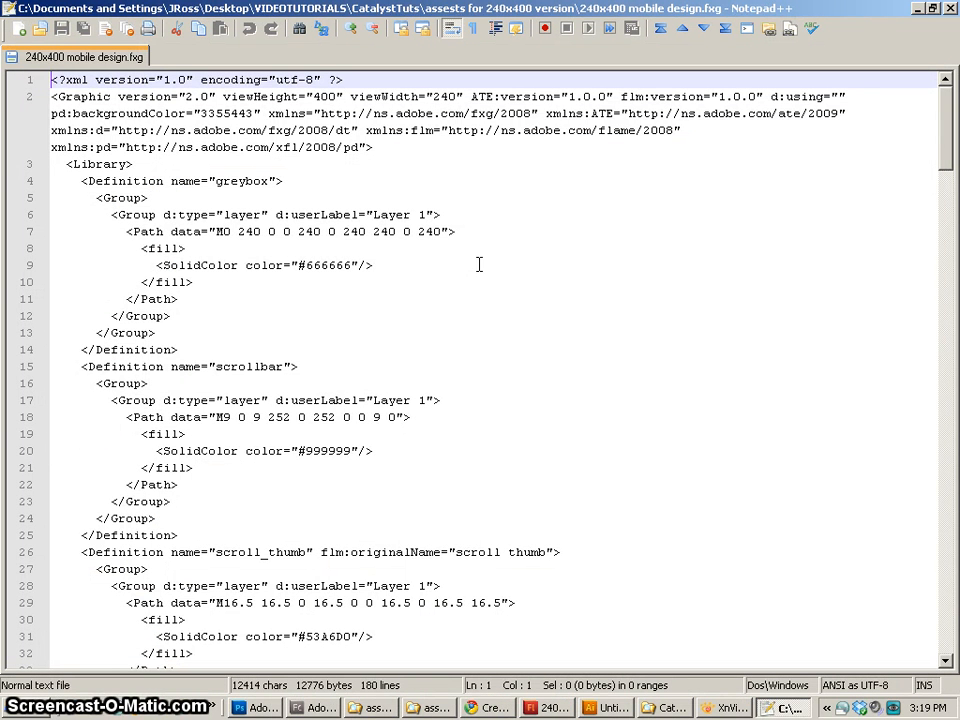
scroll(176, 197, "down", 13)
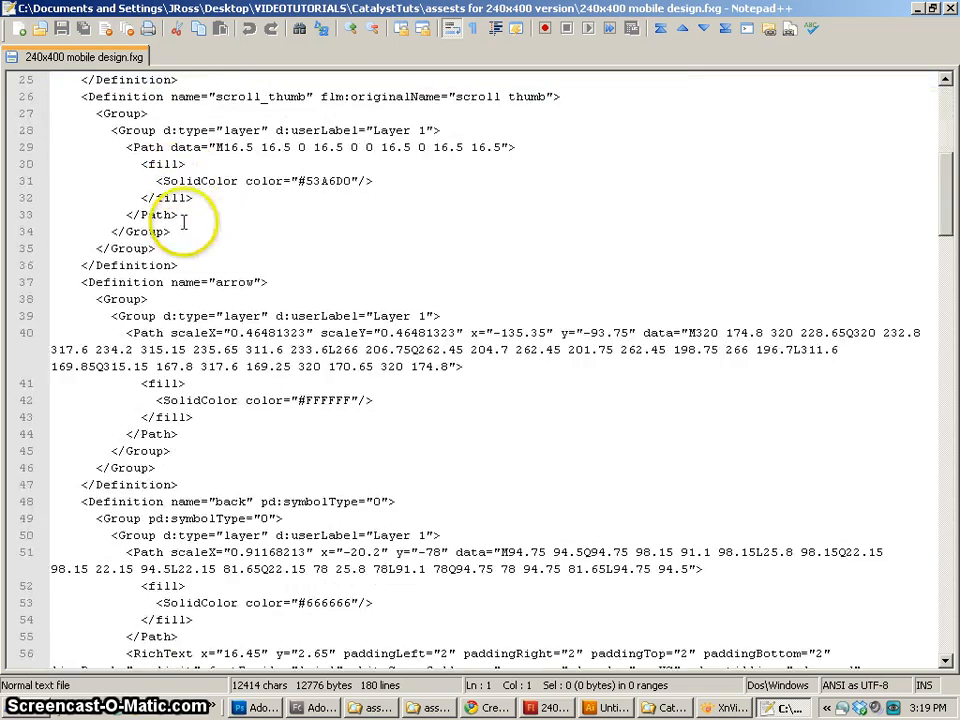
scroll(183, 224, "down", 20)
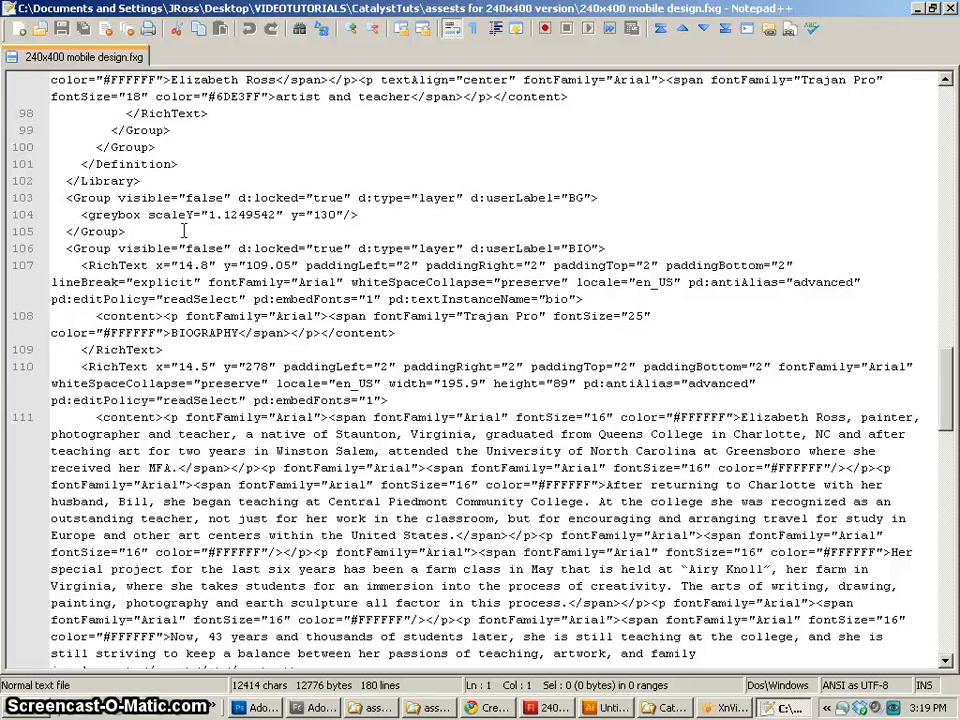
scroll(183, 231, "down", 3)
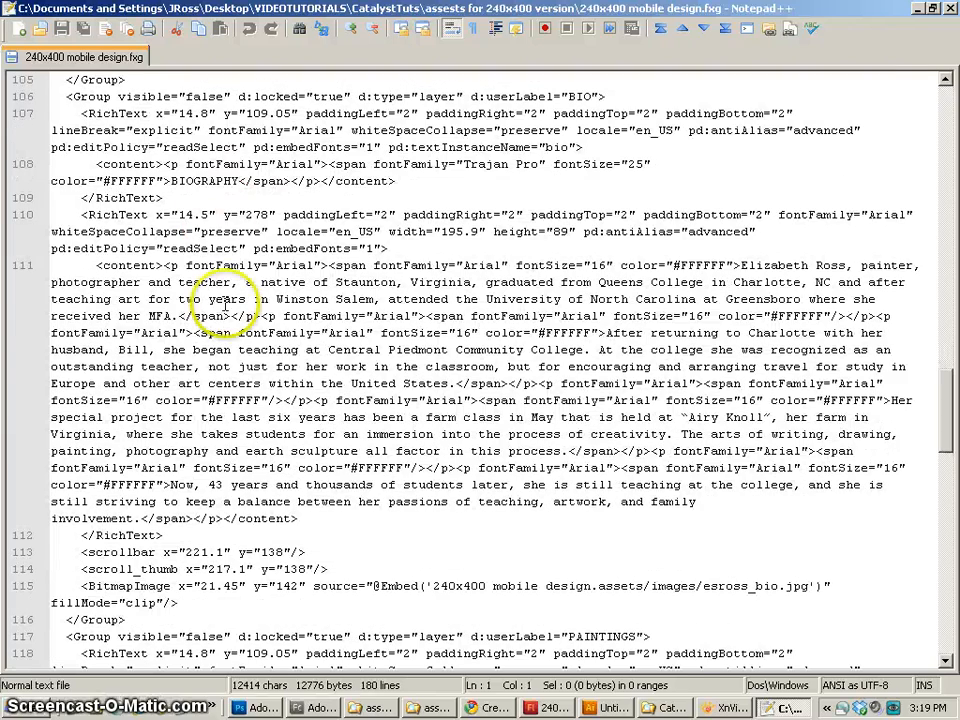
left_click_drag(168, 266, 690, 502)
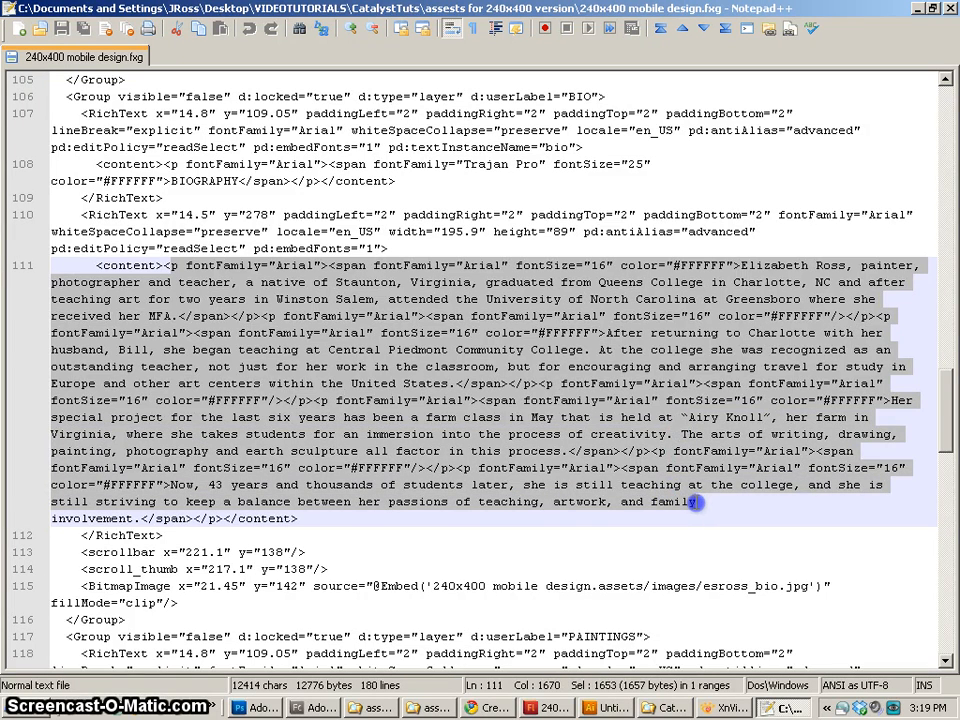
left_click(403, 383)
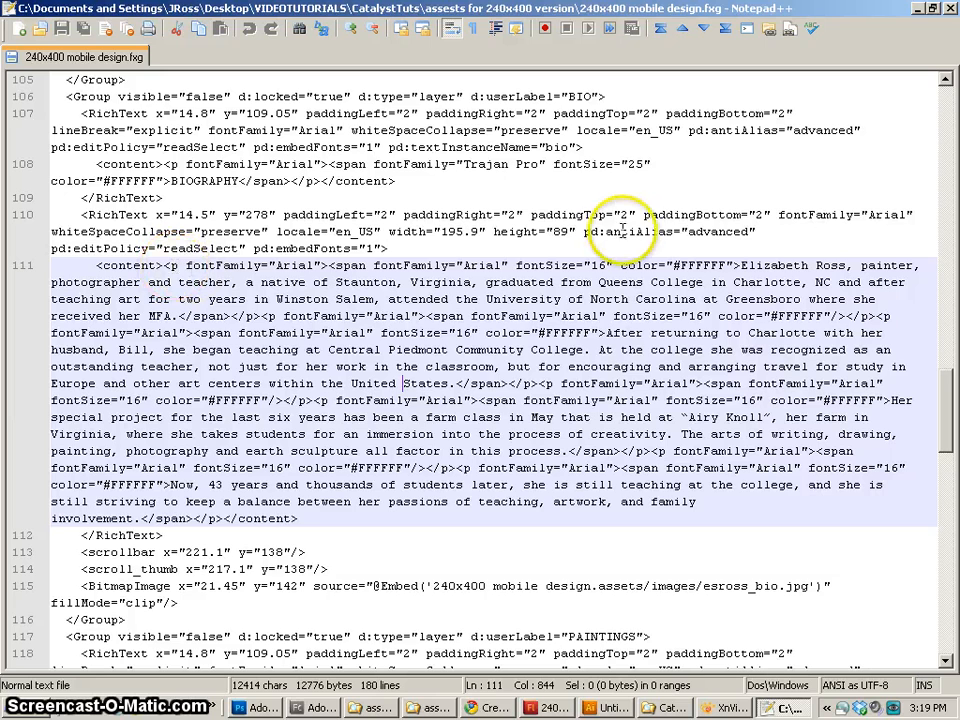
left_click(950, 9)
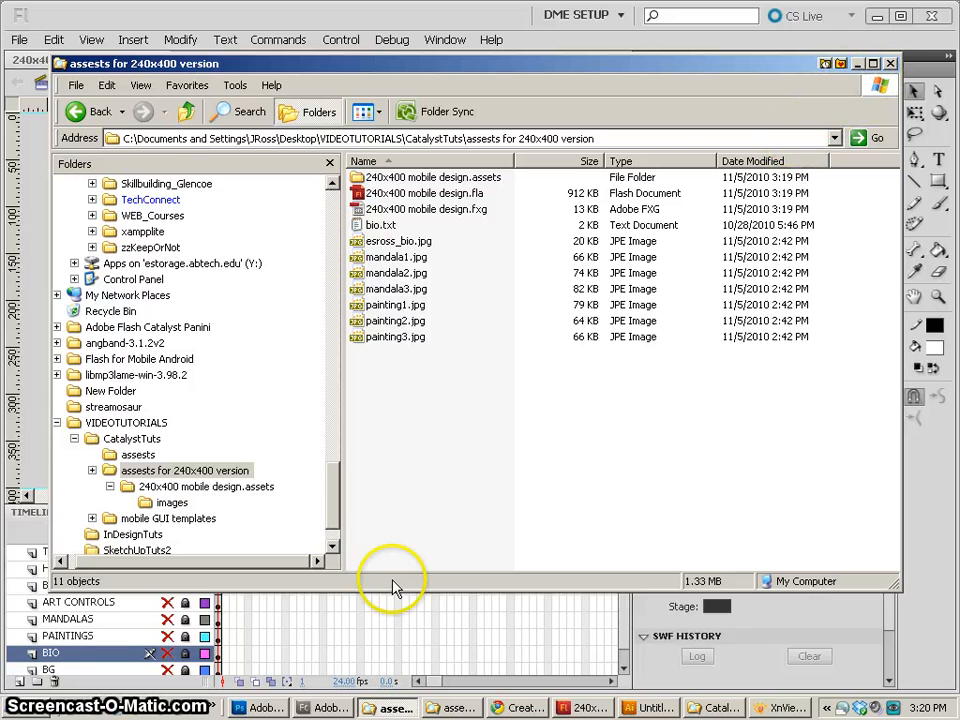
Step: Switch to Flash Catalyst and create a new project from the FXG file 240x400 mobile design.fxg
left_click(330, 708)
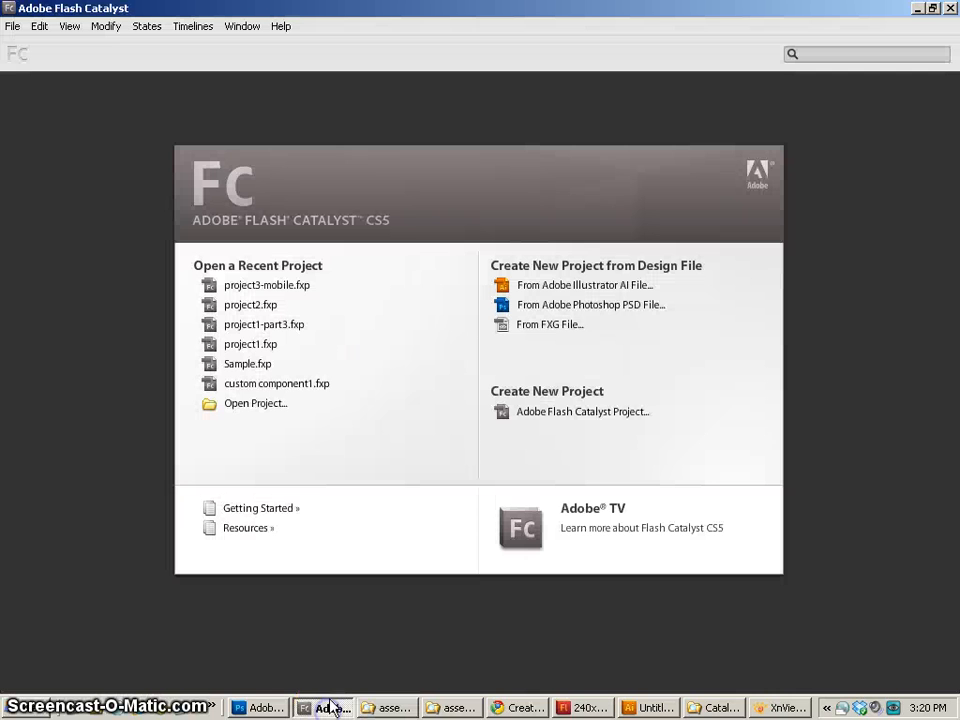
left_click(531, 330)
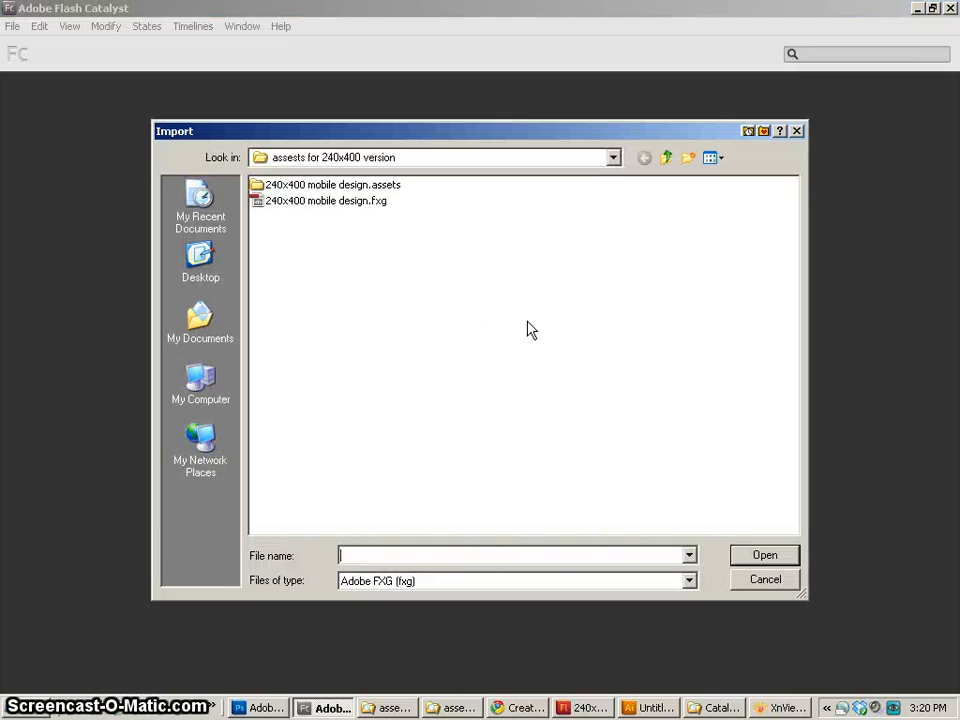
left_click(322, 202)
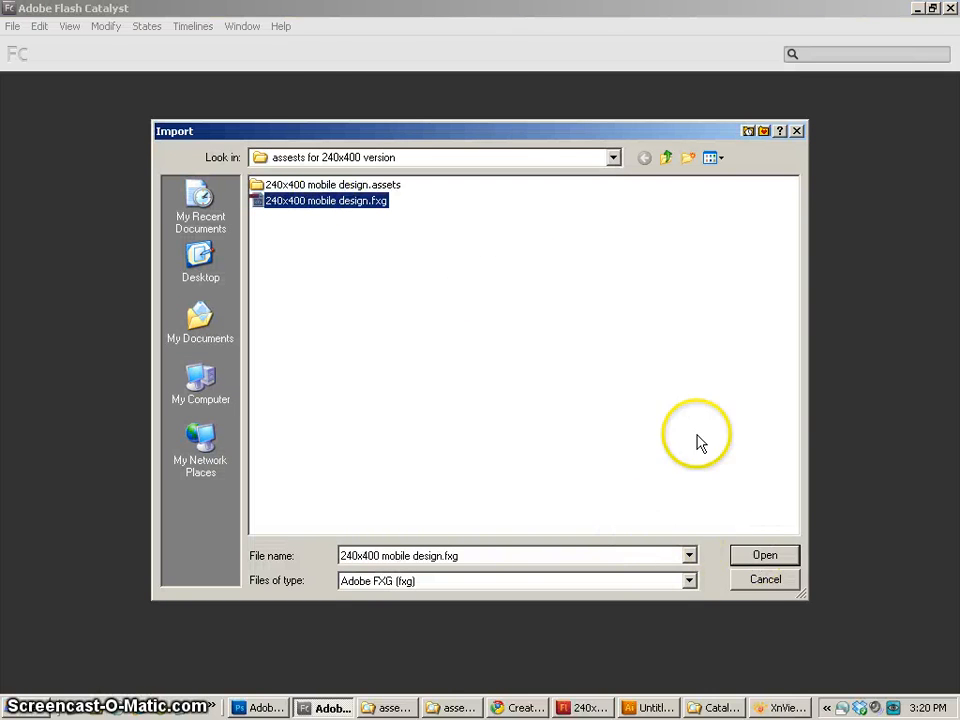
left_click_drag(555, 133, 547, 182)
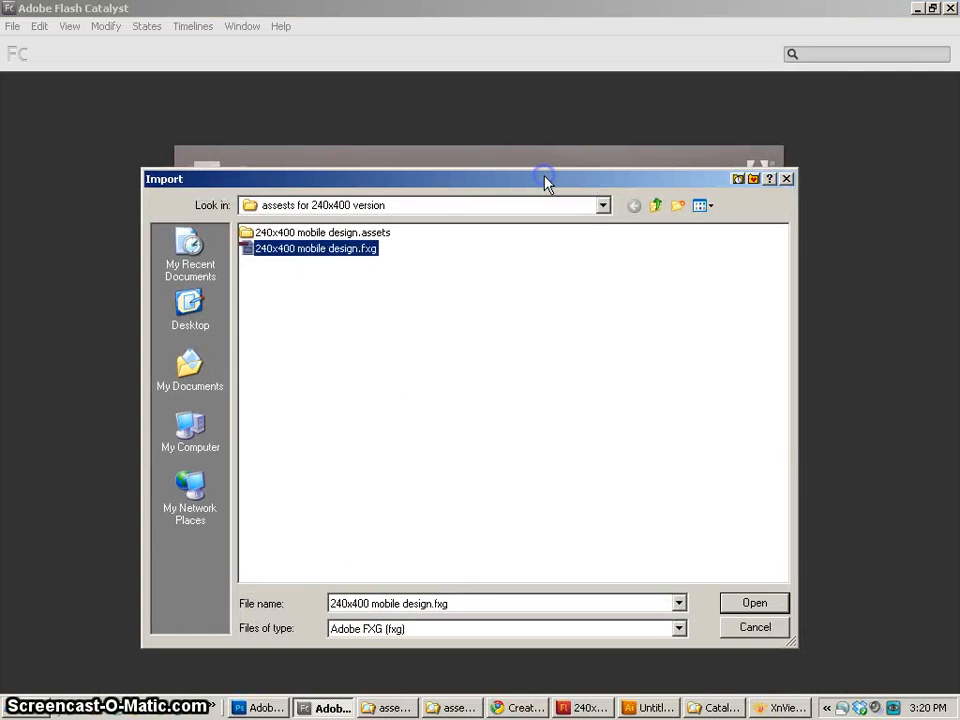
left_click(738, 602)
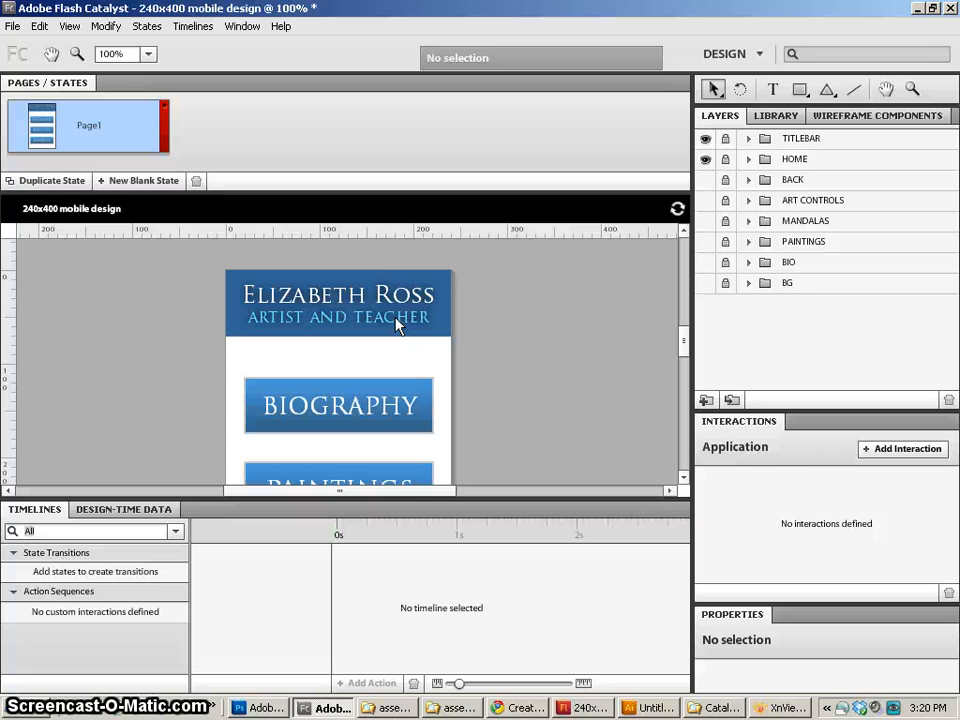
Step: Show the MANDALAS layer to inspect the imported images, briefly toggle ART CONTROLS, and hide both layers again
left_click(706, 221)
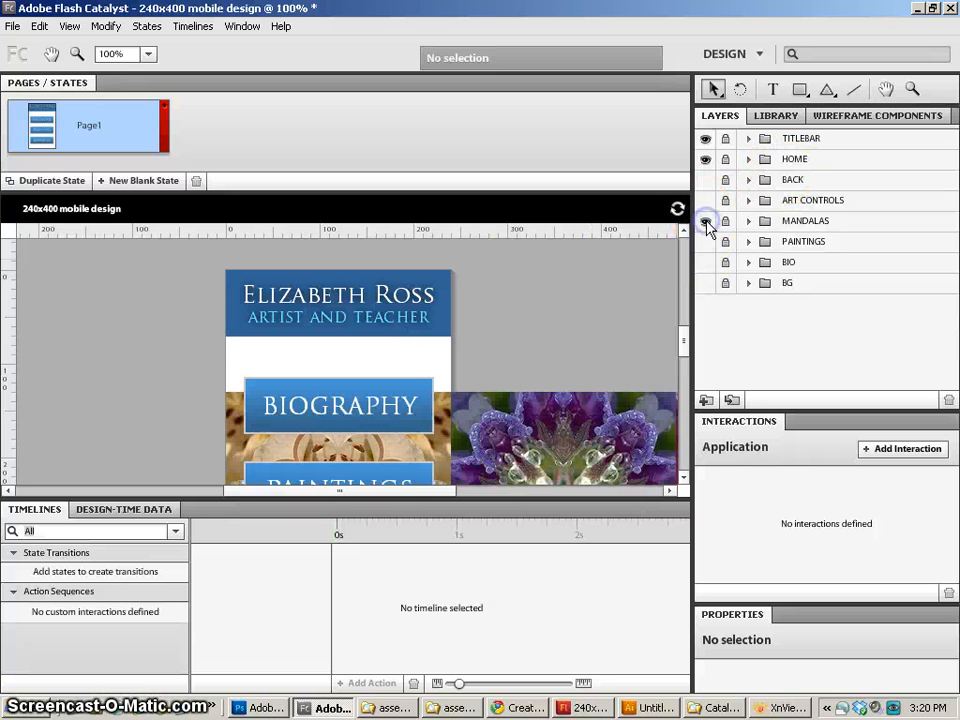
key("h")
left_click_drag(545, 342, 386, 231)
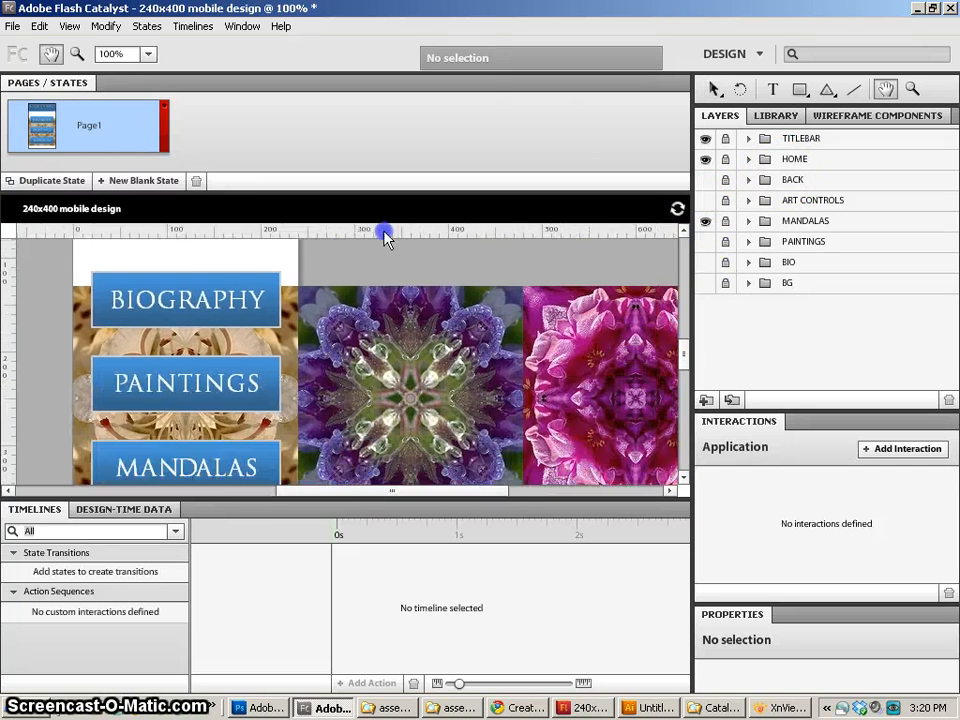
key("v")
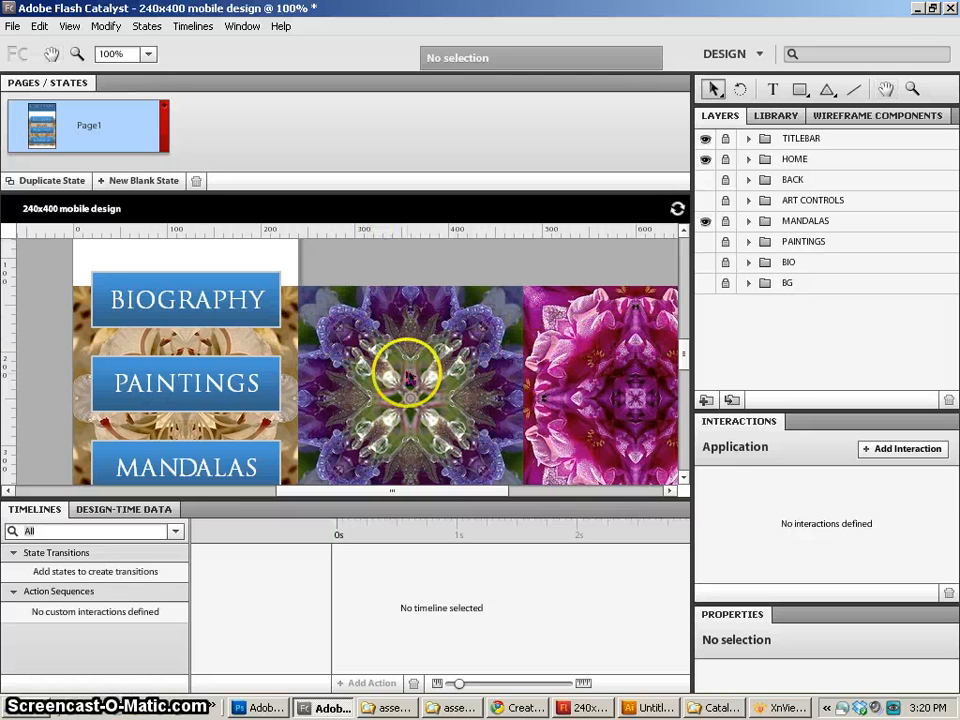
left_click(706, 200)
left_click(706, 201)
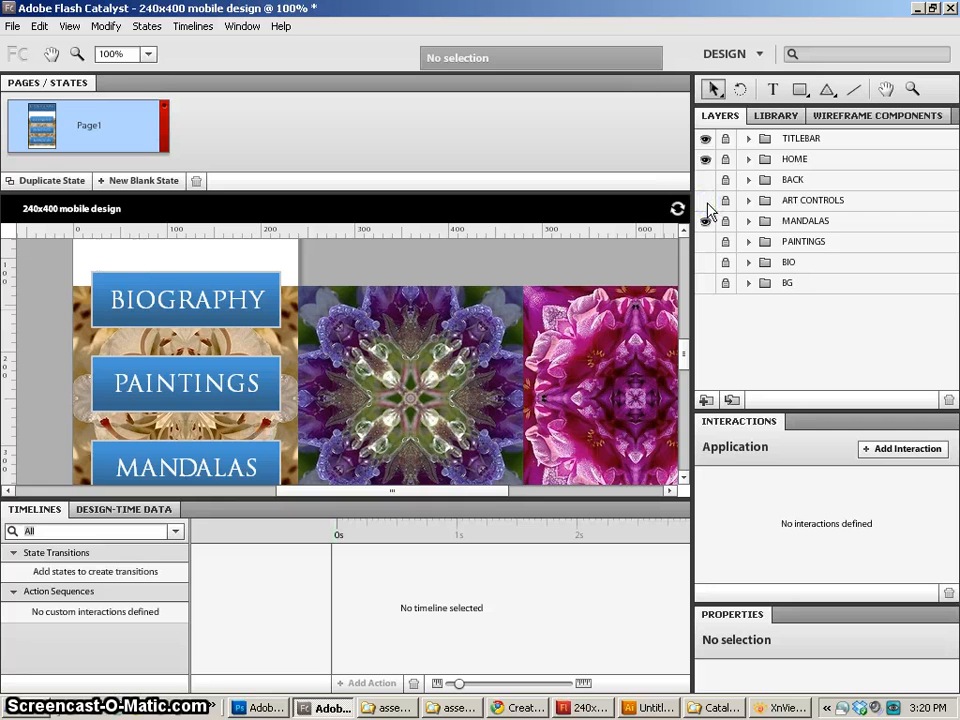
left_click(706, 222)
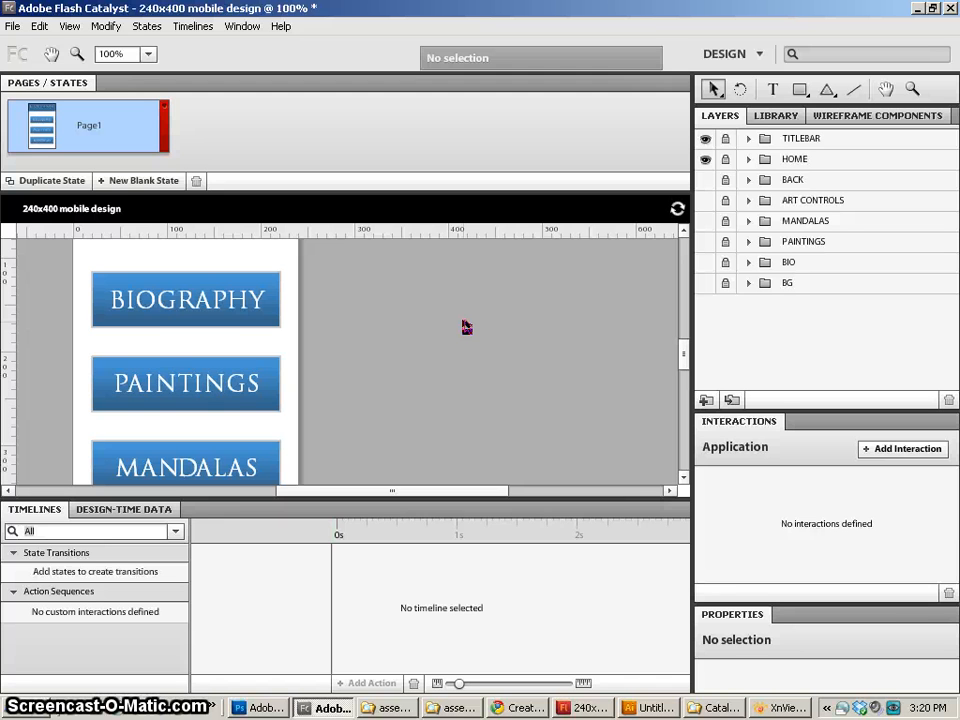
left_click_drag(345, 272, 491, 366)
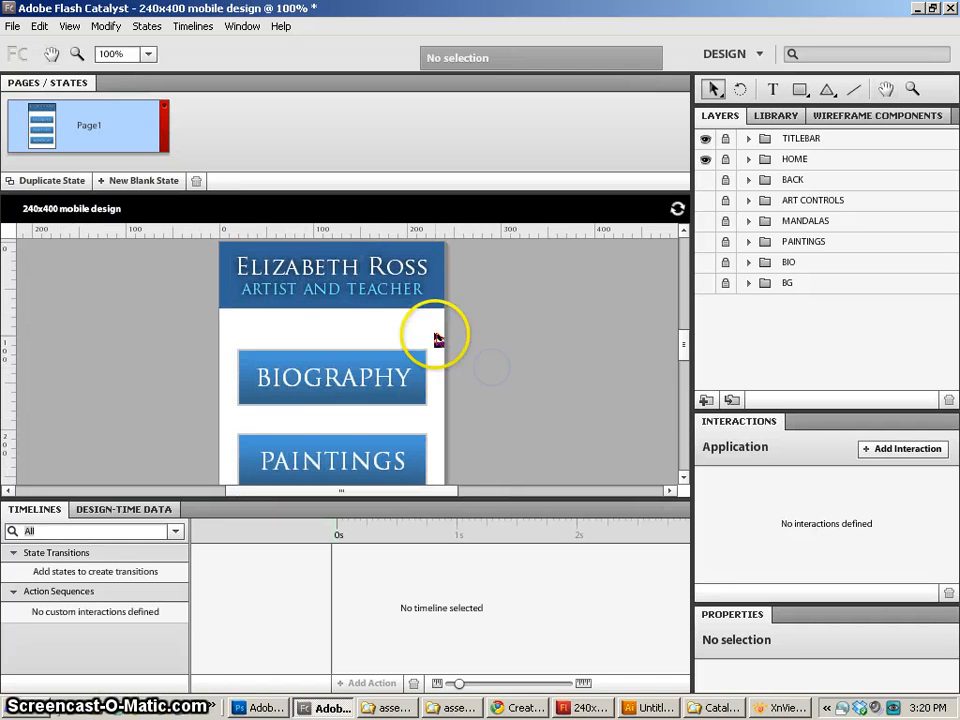
Step: Check the stage colour in the original Flash document, and set the Flash Catalyst artboard's background colour to a matching dark grey
left_click(588, 708)
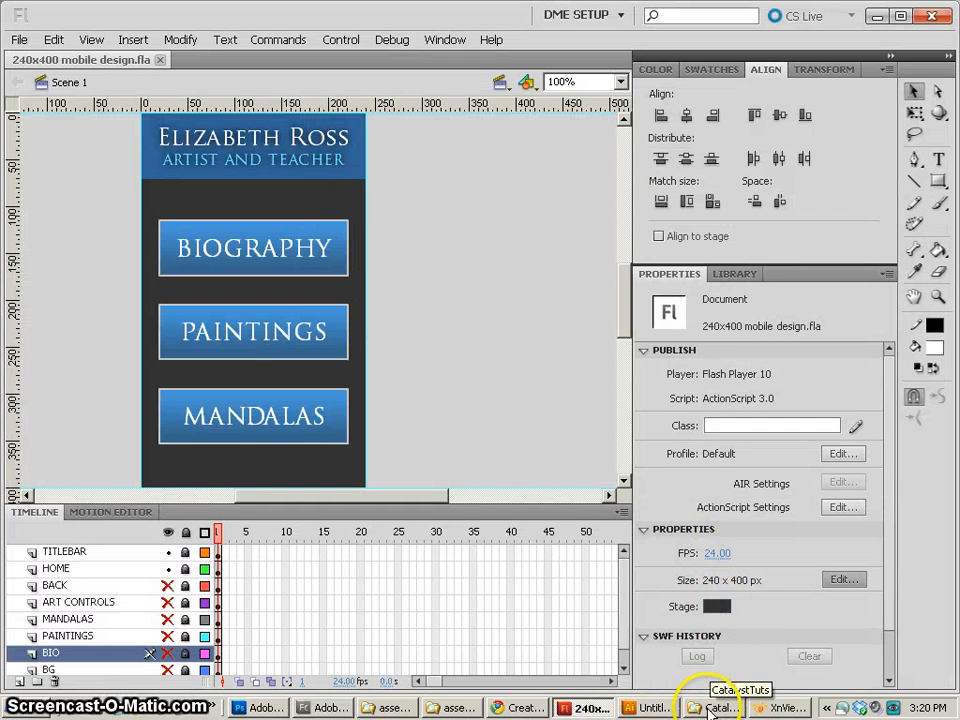
left_click(326, 707)
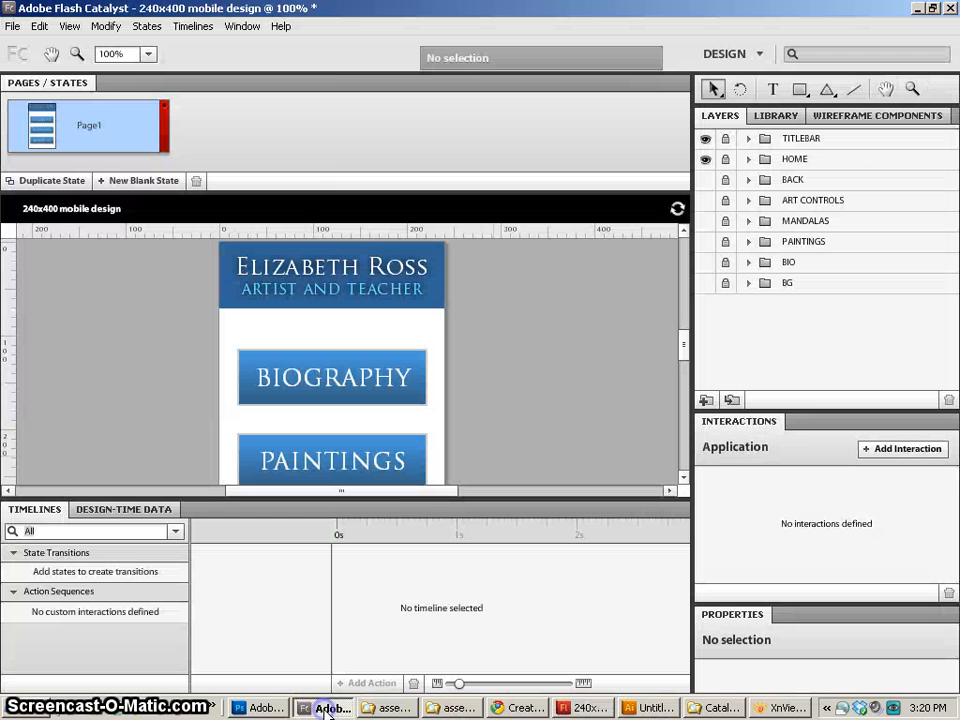
left_click(105, 26)
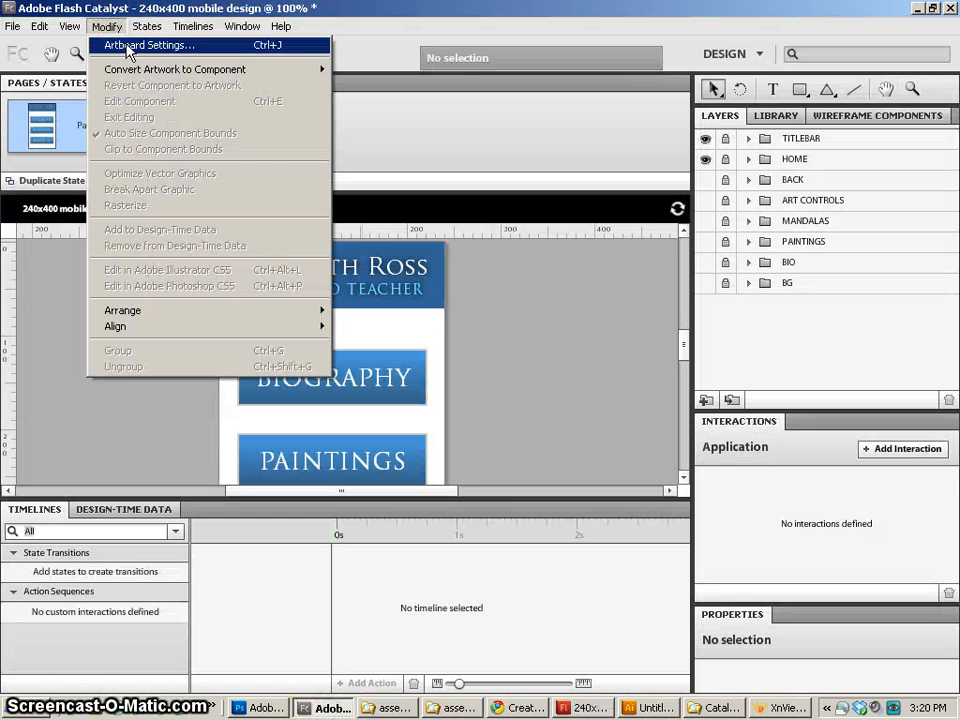
left_click(124, 45)
left_click(464, 368)
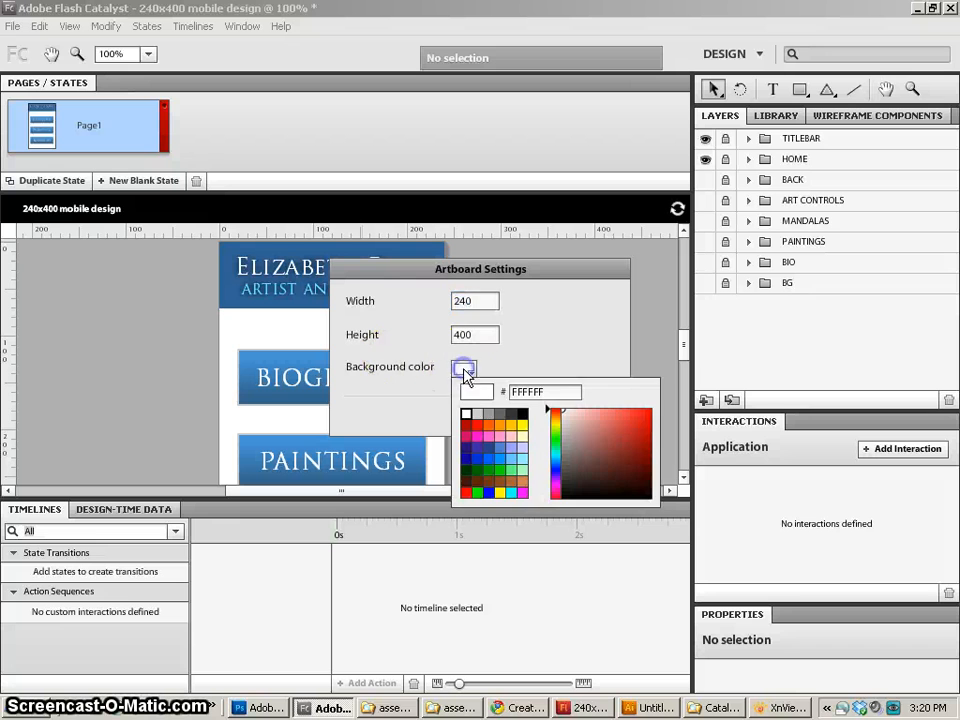
left_click(515, 414)
left_click(514, 417)
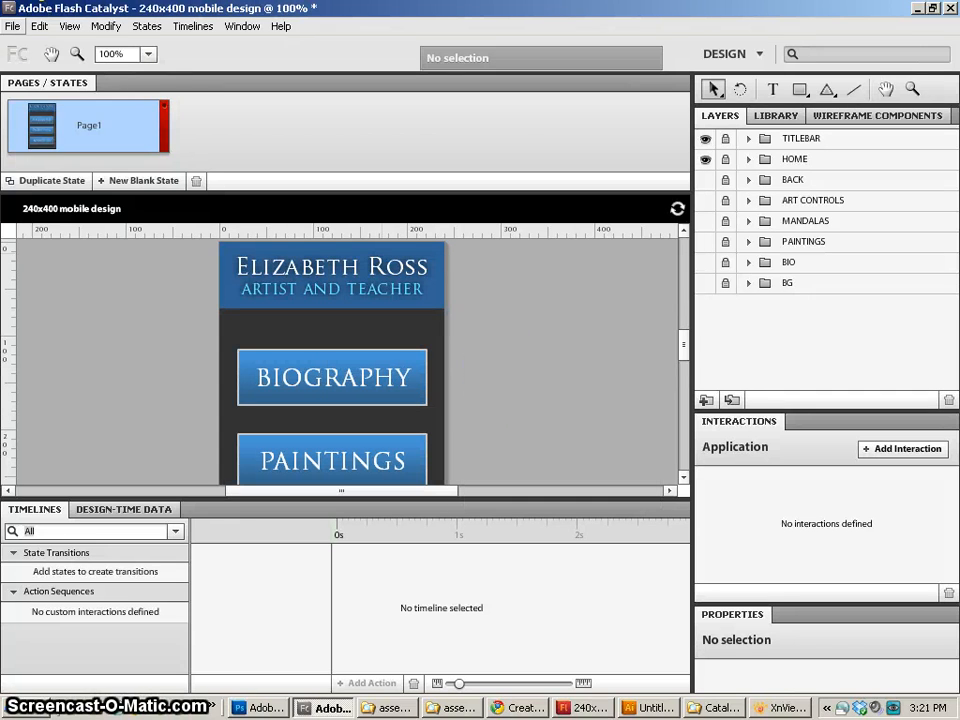
Step: Save the project as project3-mobile.fxp in the CatalystTuts folder, replacing the existing file
left_click(13, 26)
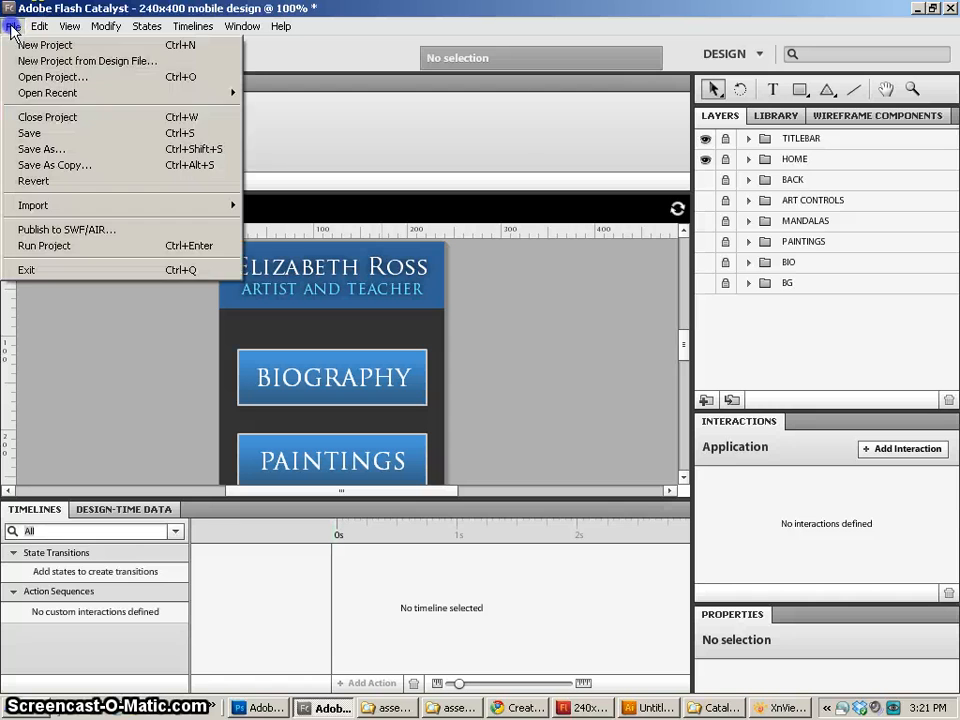
left_click(41, 149)
left_click(314, 281)
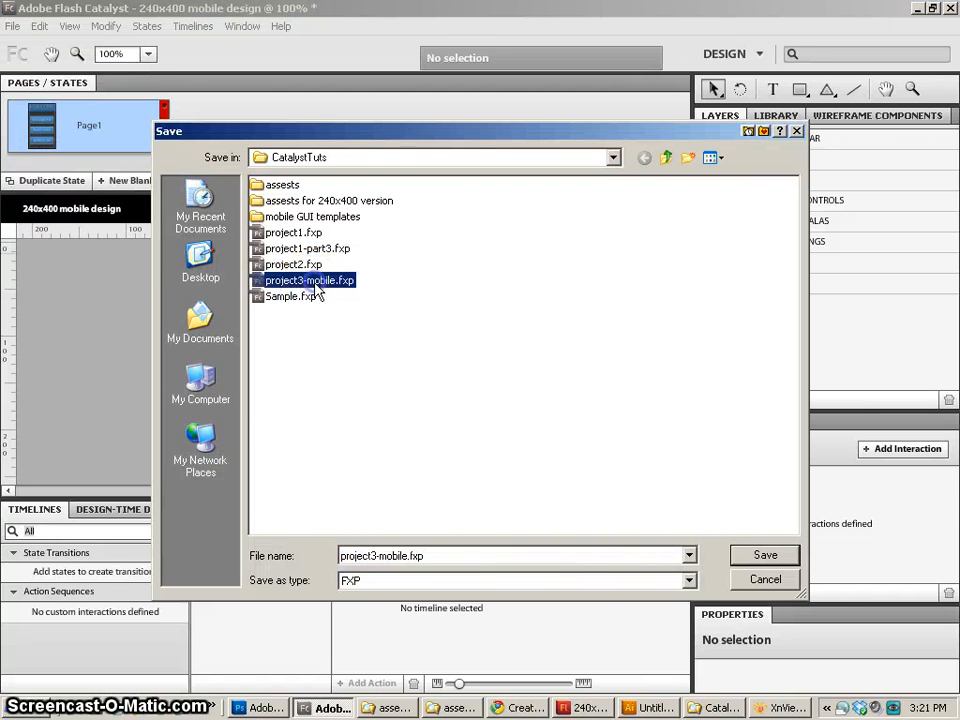
left_click(772, 566)
left_click(444, 398)
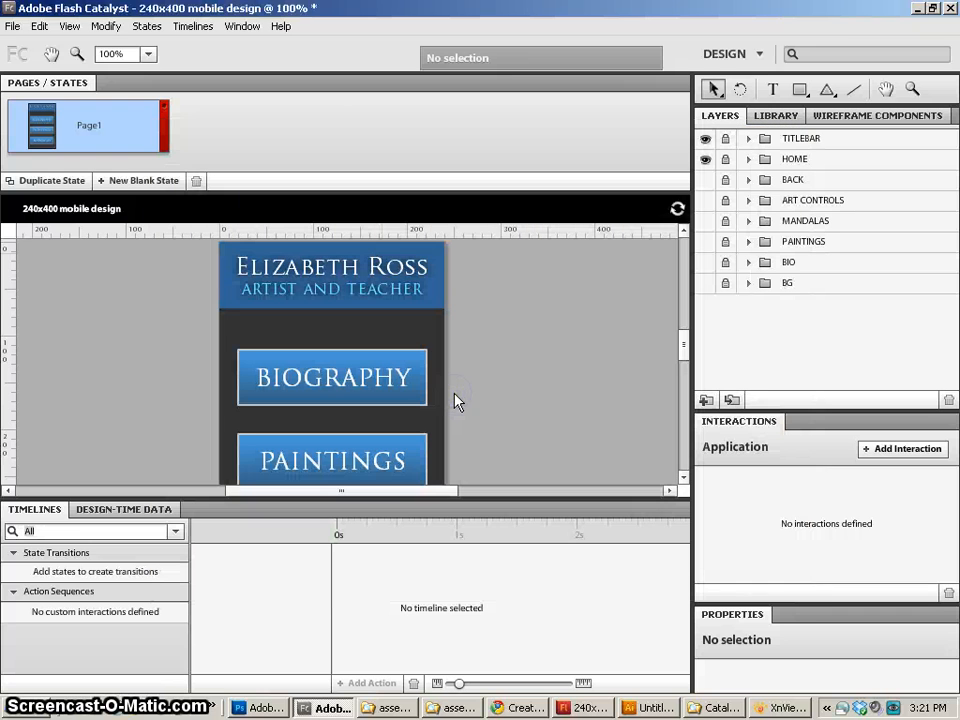